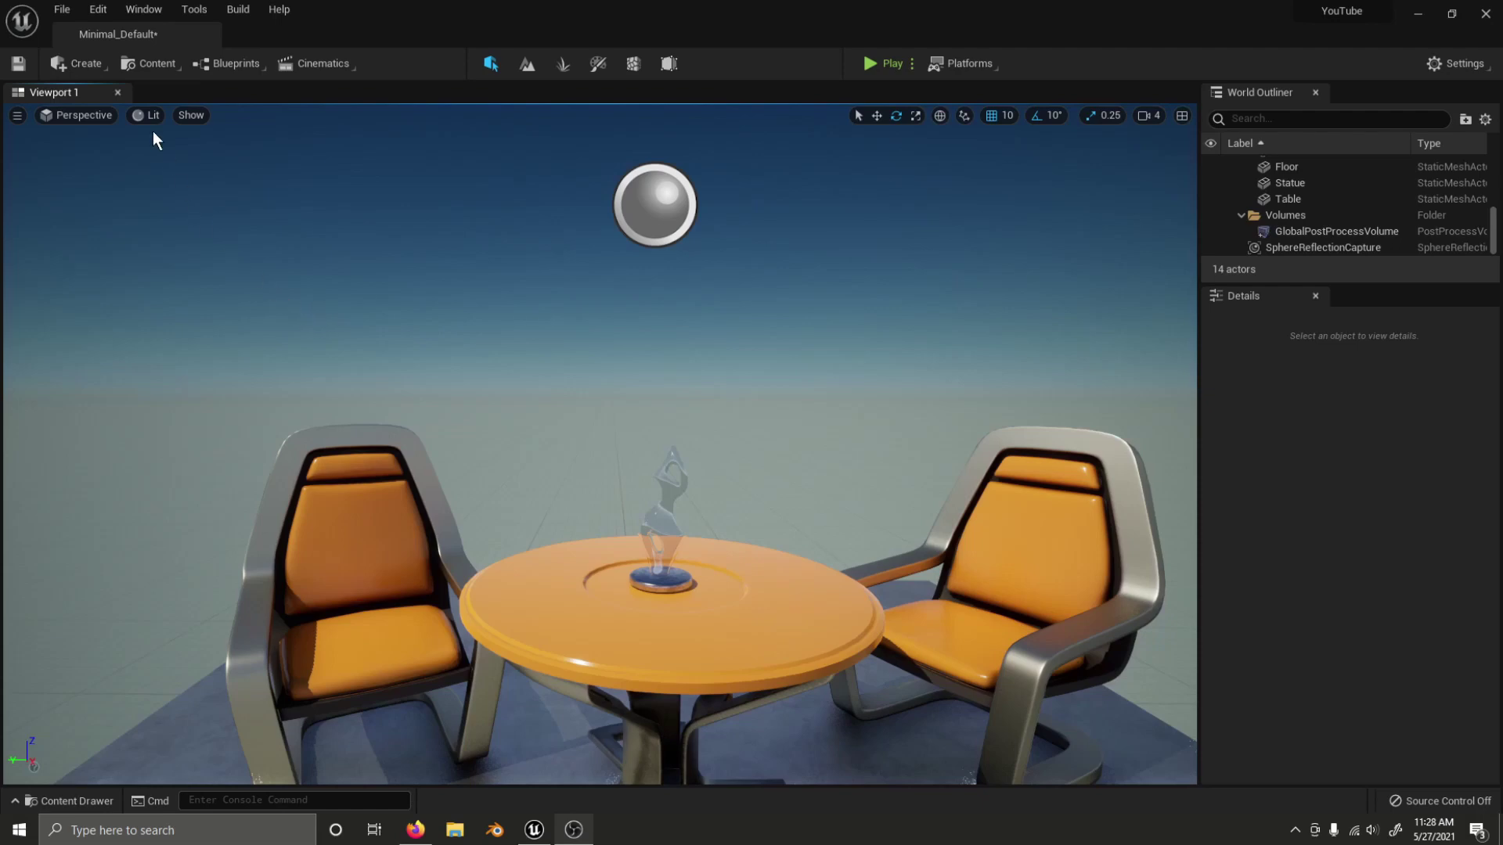
{"action": "left_click", "coordinate": [89, 66]}
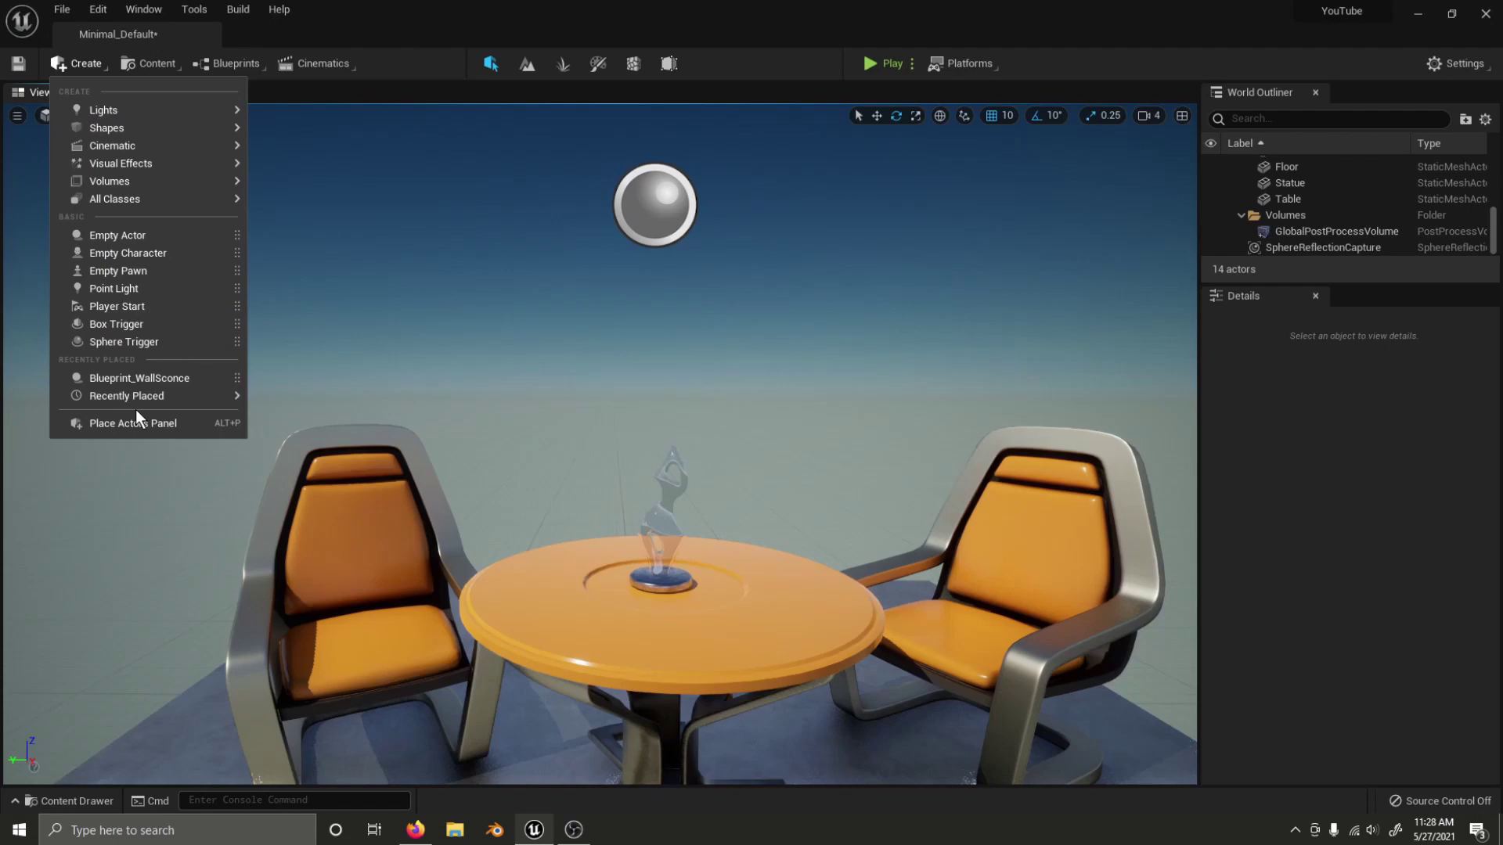
{"action": "left_click", "coordinate": [554, 185]}
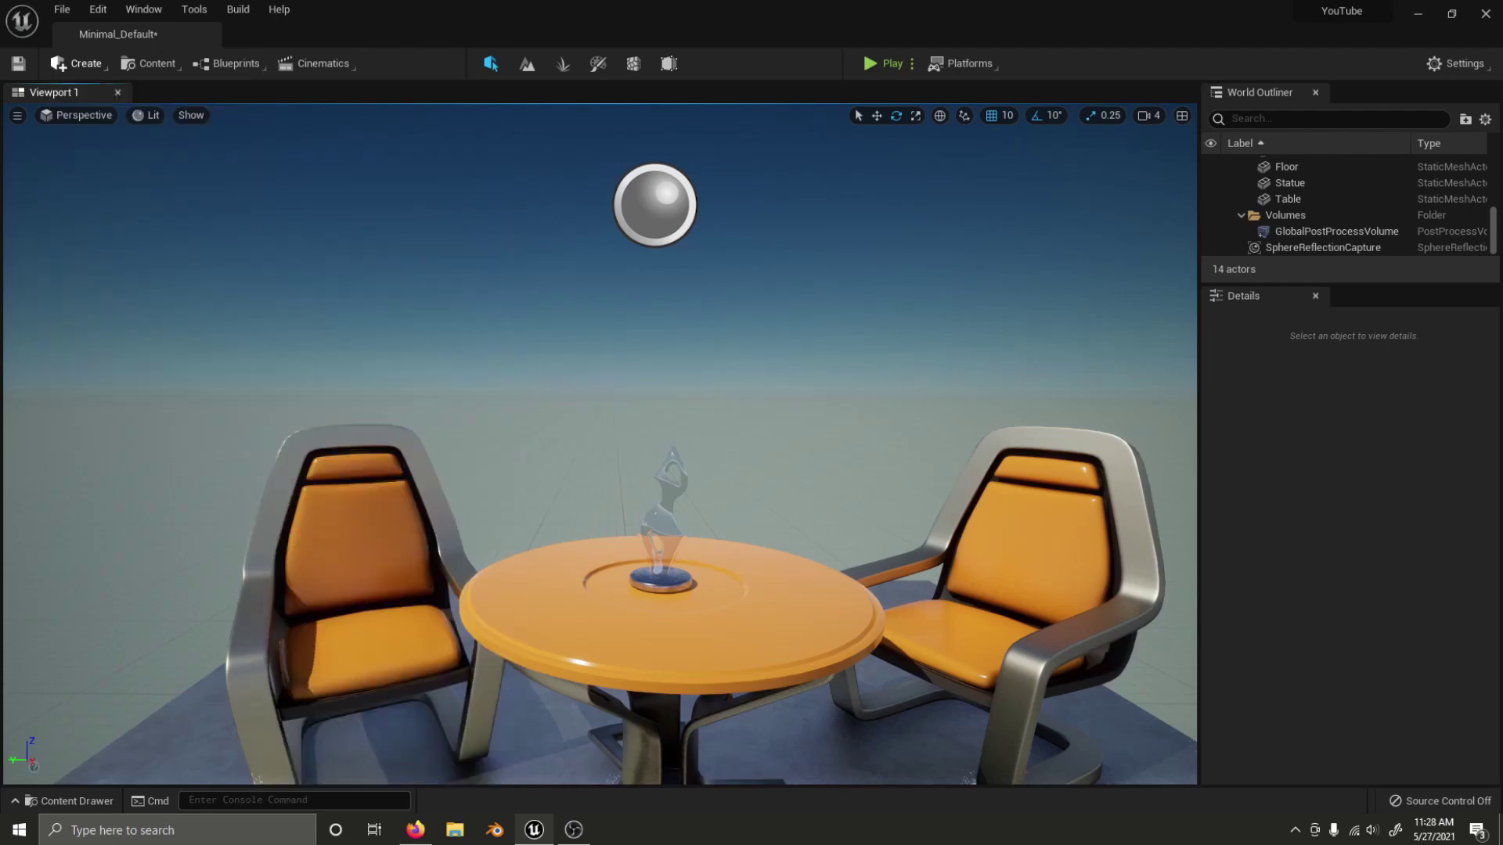
{"action": "right_click_drag", "start_coordinate": [367, 323], "coordinate": [164, 593]}
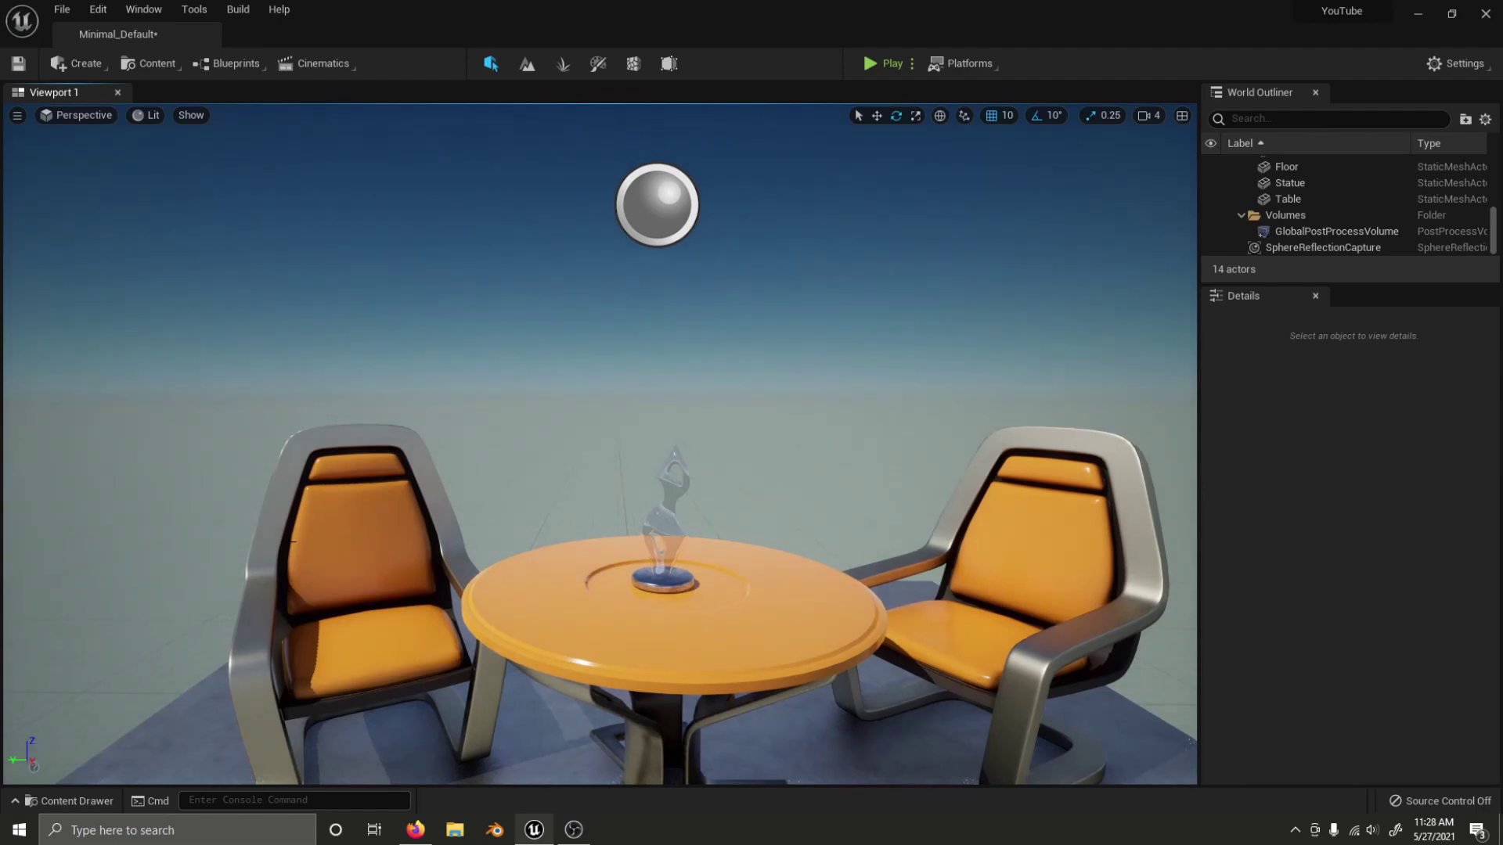
Step: Place a Blueprint_WallSconce from the project content above the table, and delete it from the level
{"action": "key", "text": "ctrl+space"}
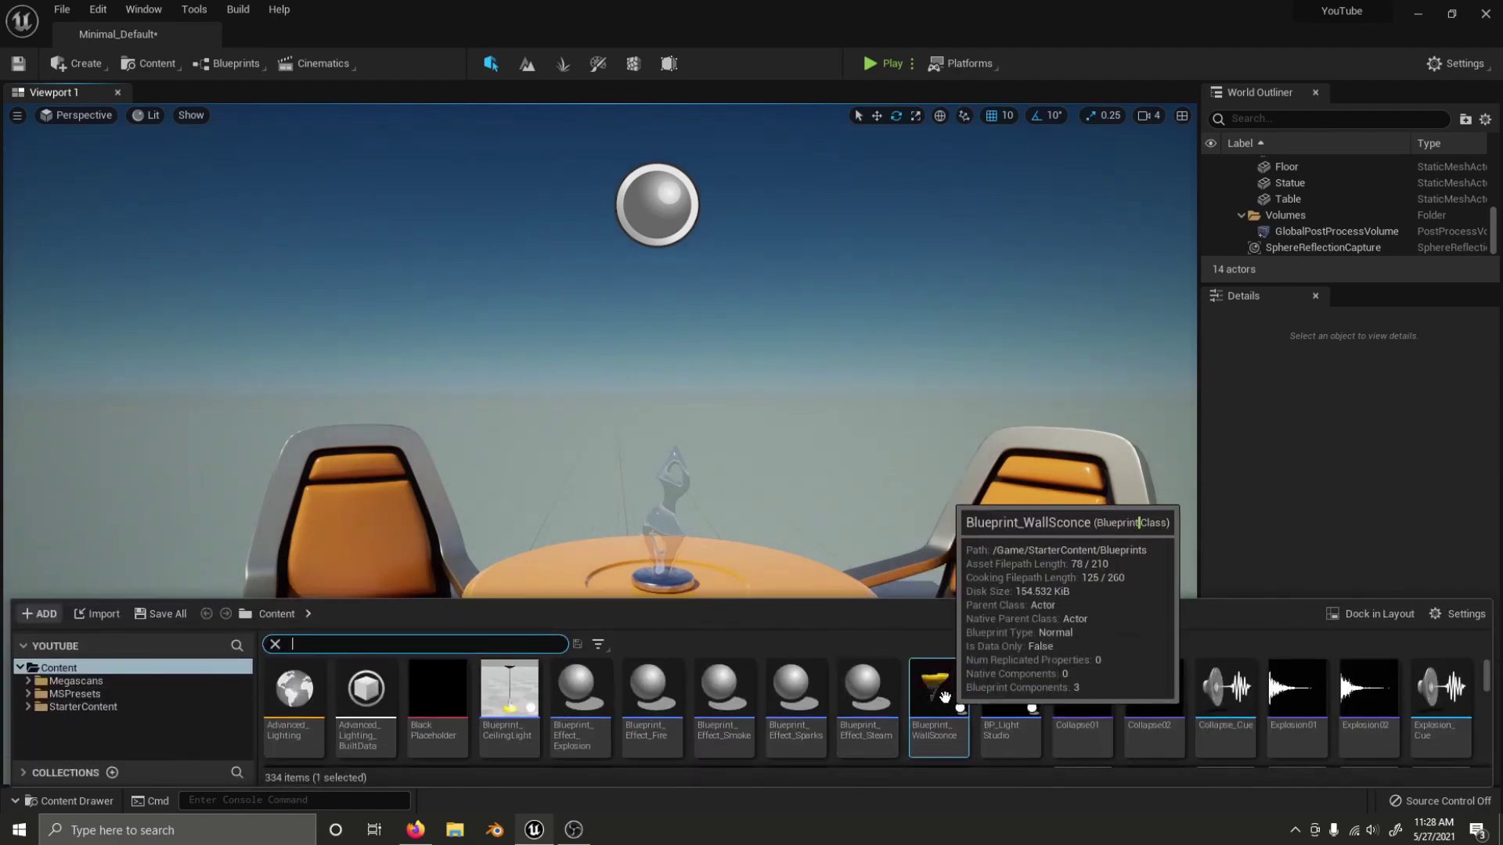
{"action": "left_click_drag", "start_coordinate": [945, 697], "coordinate": [829, 429]}
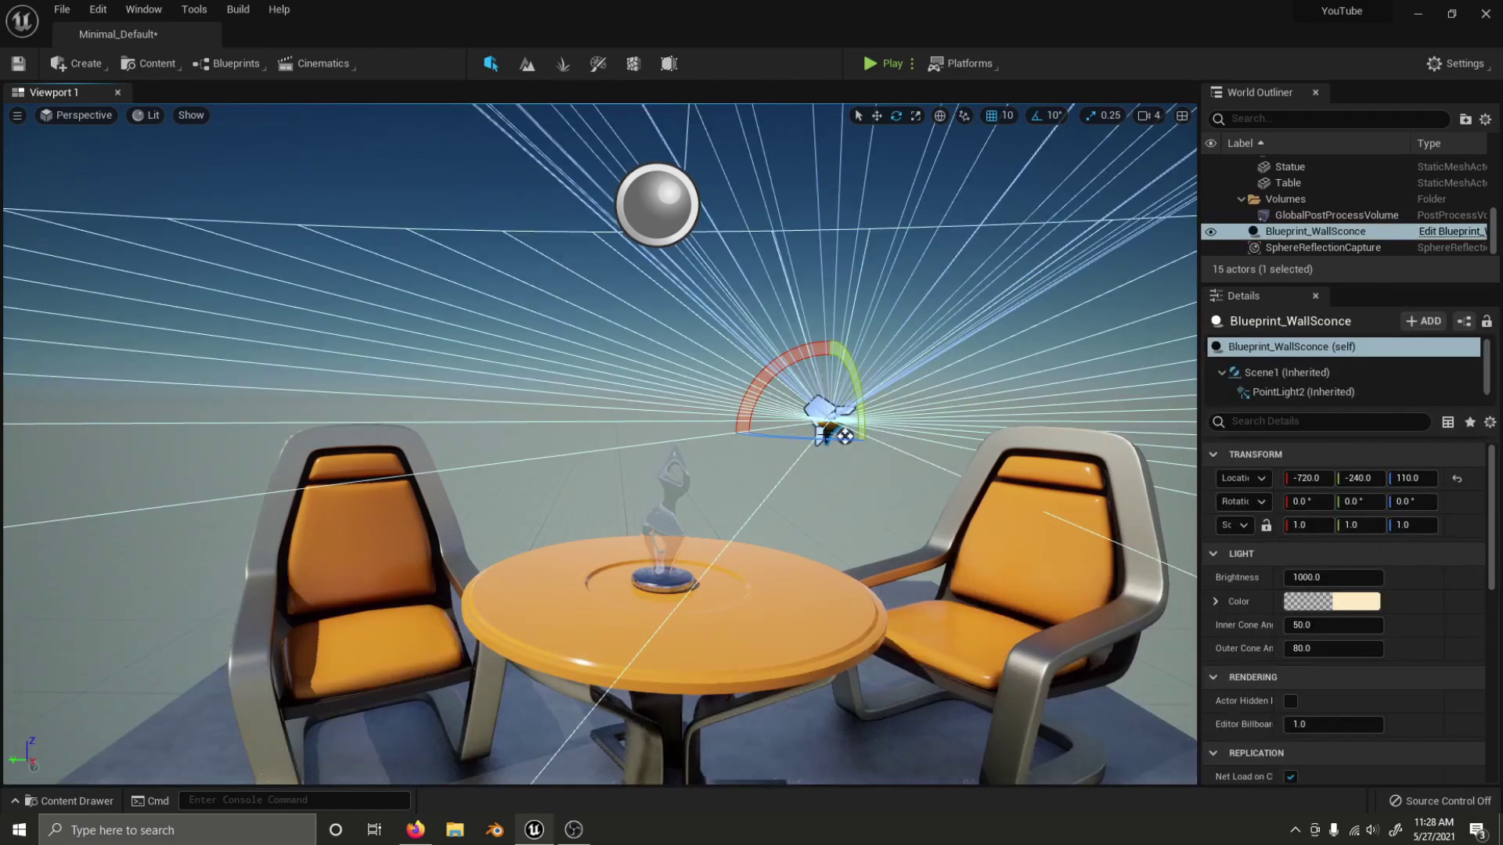
{"action": "key", "text": "Delete"}
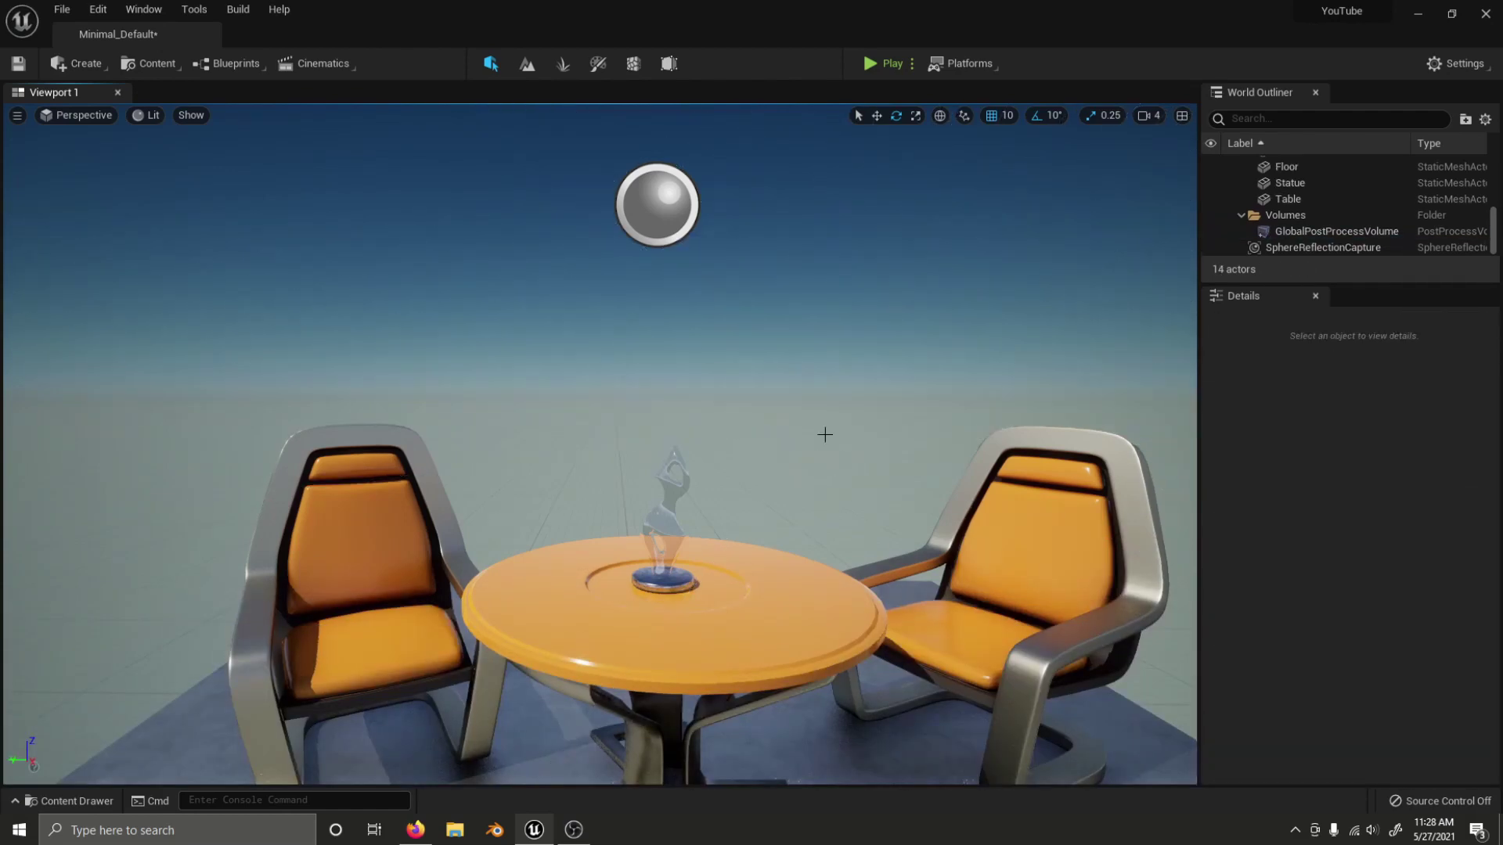
{"action": "key", "text": "ctrl+space"}
{"action": "key", "text": "ctrl+space"}
{"action": "key", "text": "ctrl+space"}
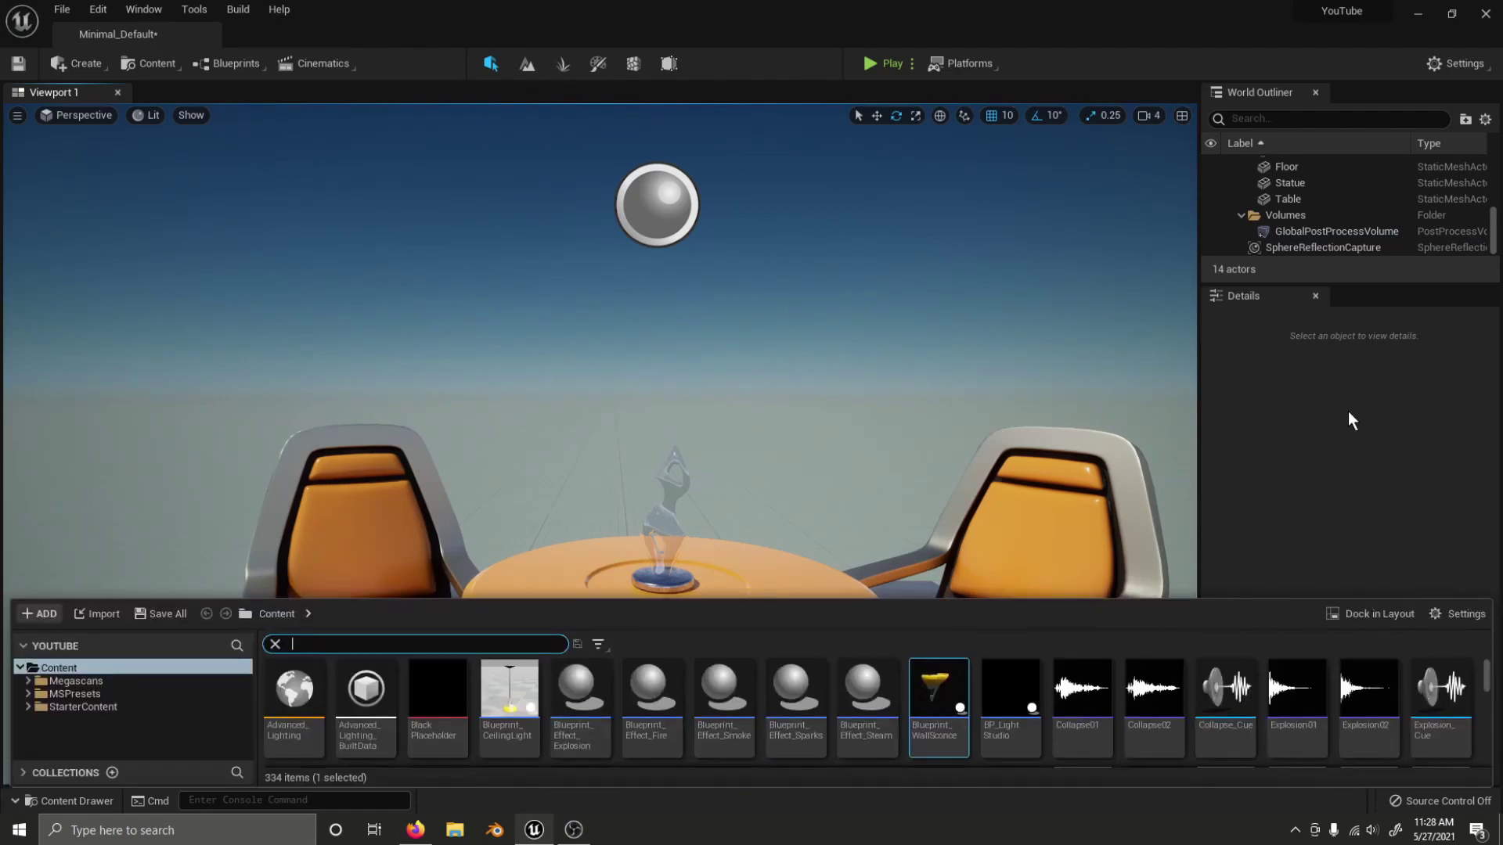
{"action": "key", "text": "ctrl+space"}
{"action": "key", "text": "ctrl+space"}
{"action": "key", "text": "ctrl+space"}
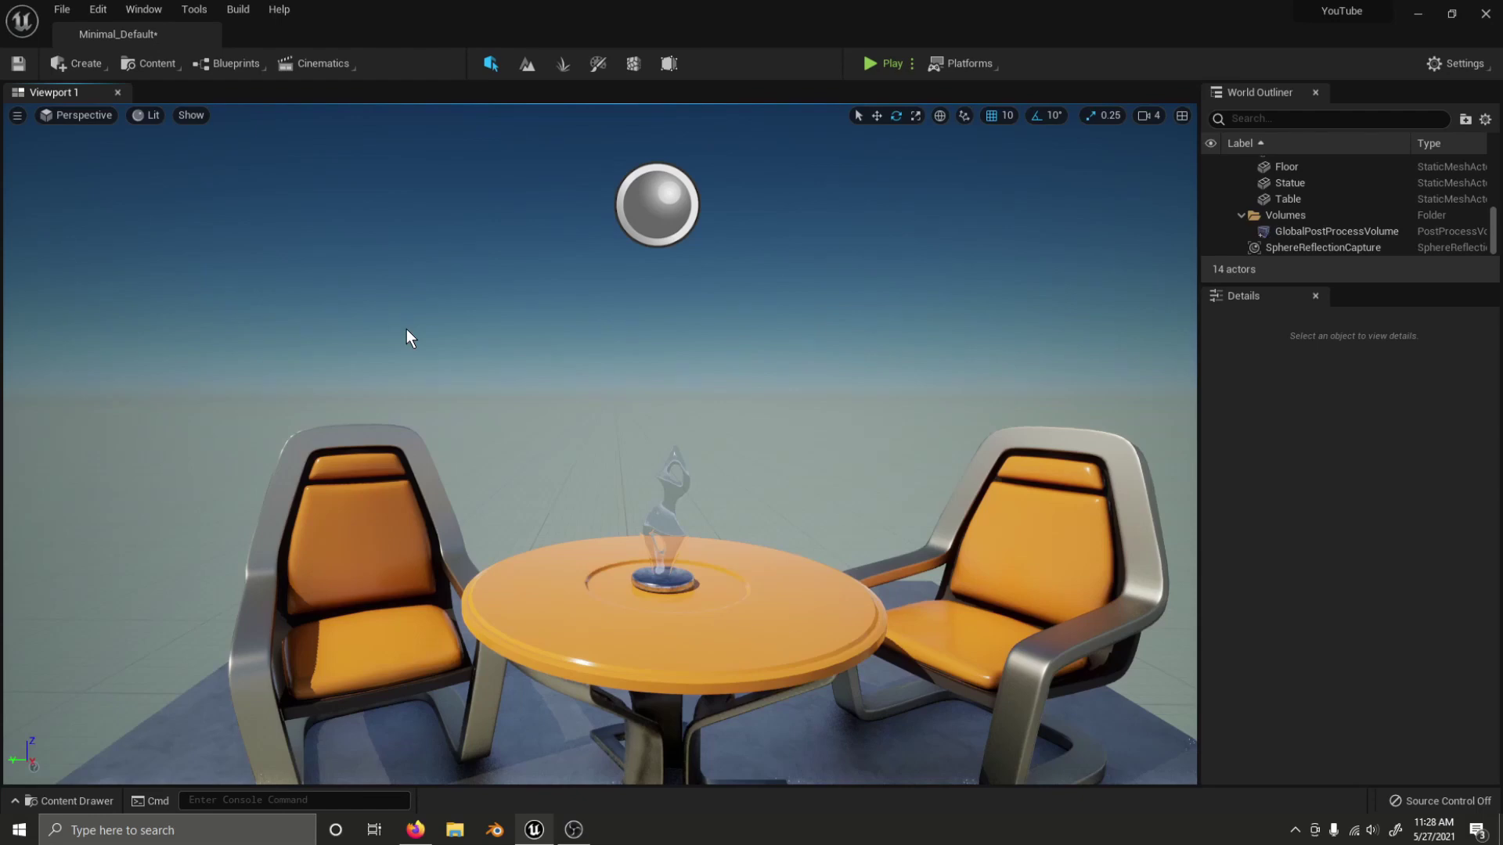
Step: Open Content Browser 1 in its own window to view the project folders, and close it
{"action": "left_click", "coordinate": [158, 61]}
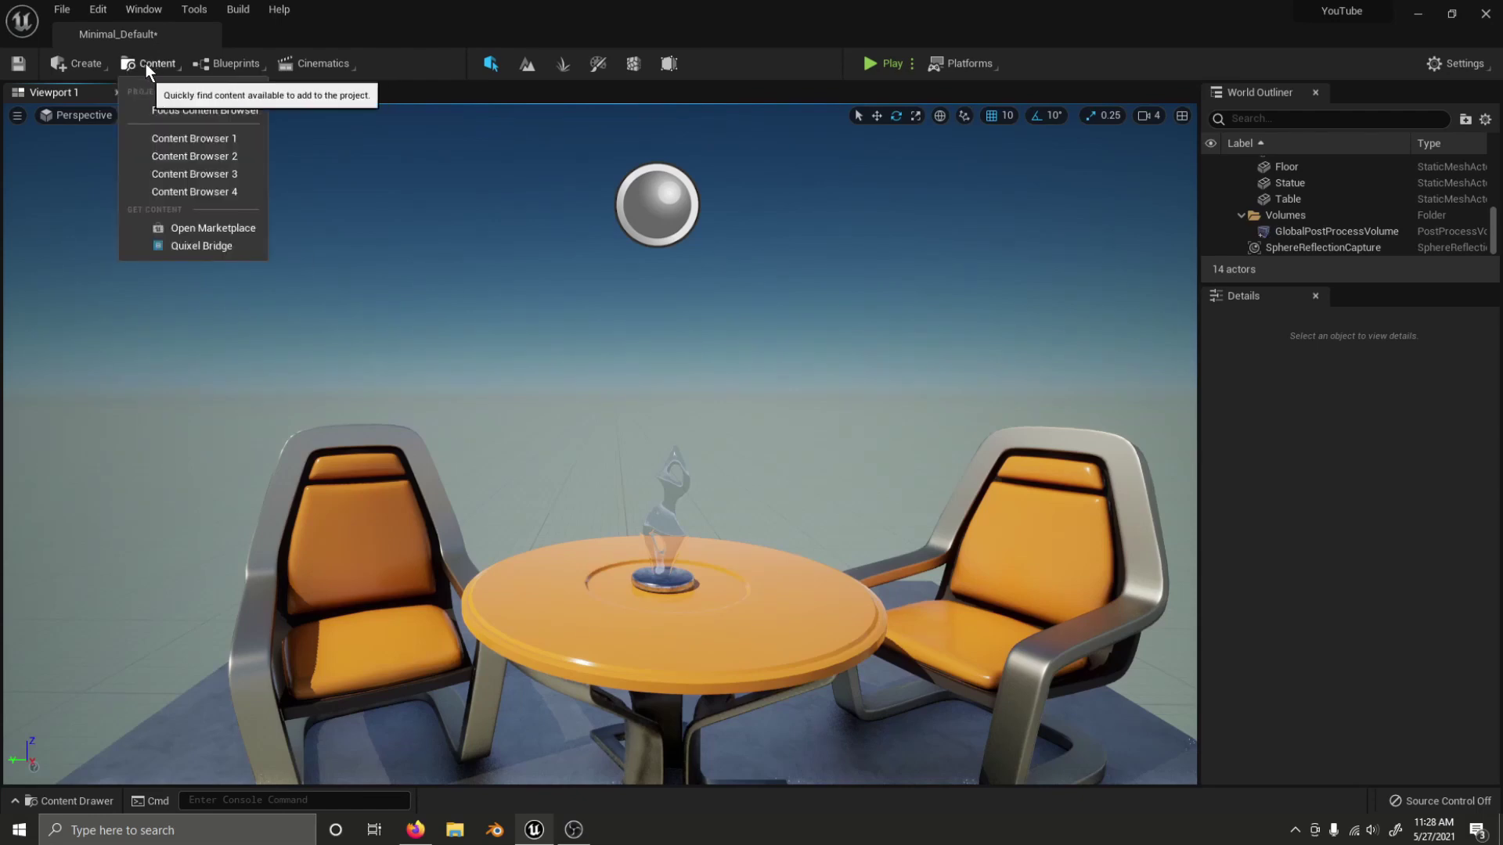
{"action": "left_click", "coordinate": [182, 139]}
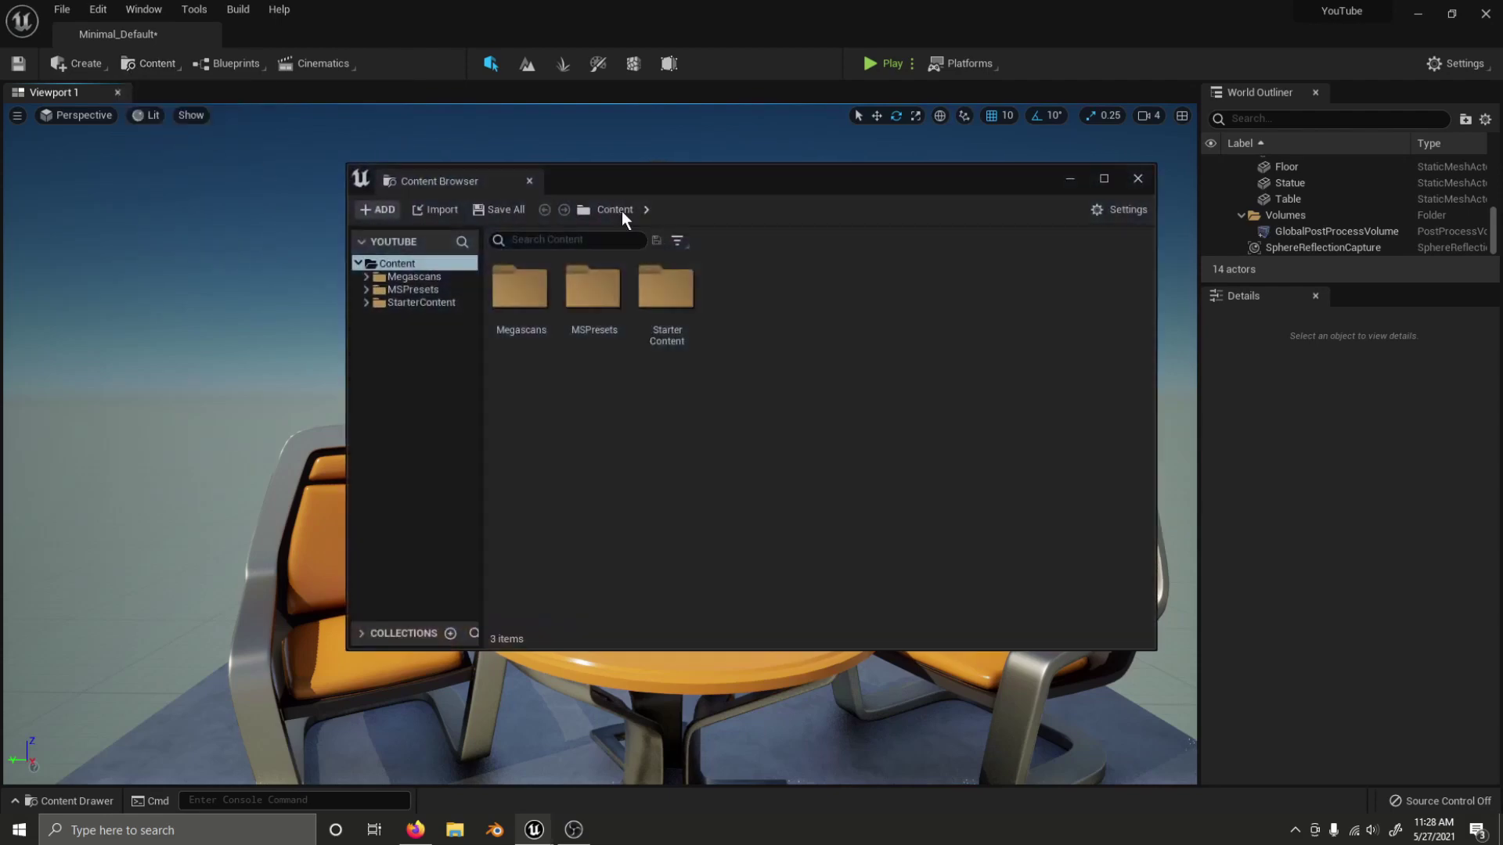
{"action": "left_click", "coordinate": [1124, 178]}
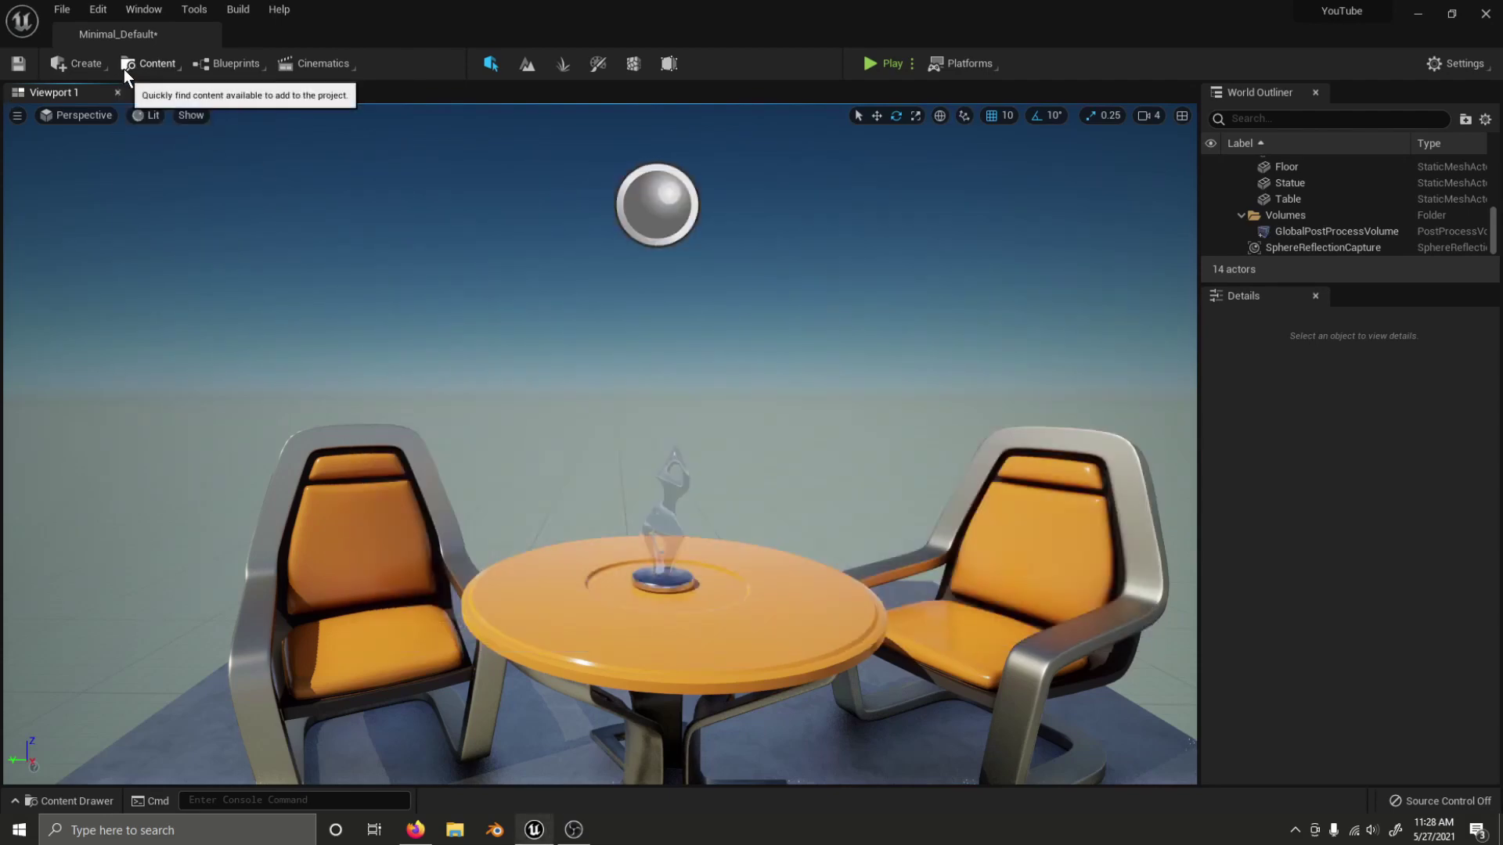
Step: Open Quixel Bridge, move its window clear of the near chair, and show the locally stored assets
{"action": "left_click", "coordinate": [125, 68]}
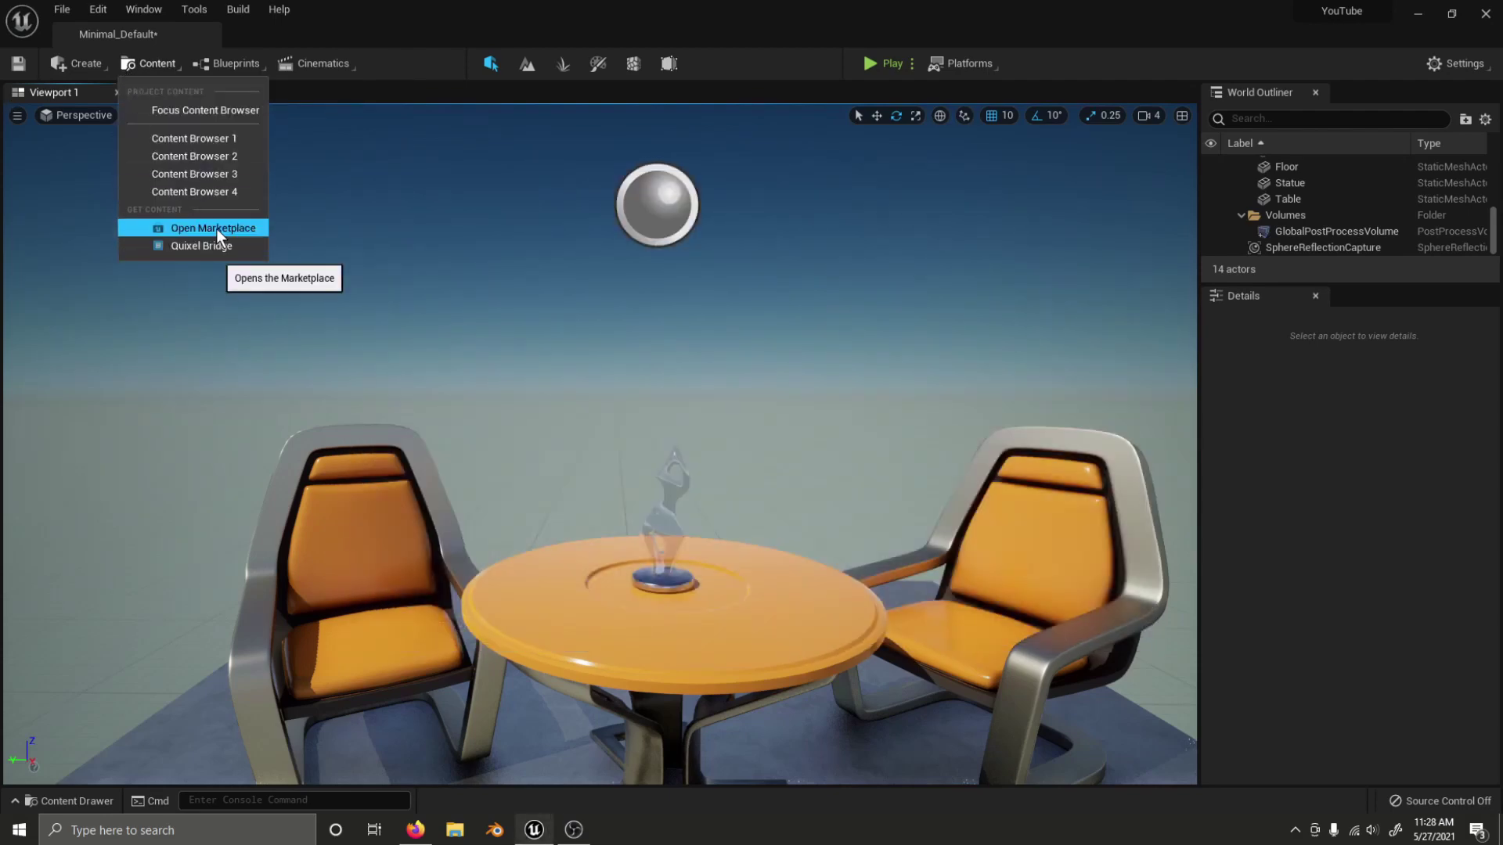
{"action": "left_click", "coordinate": [222, 247]}
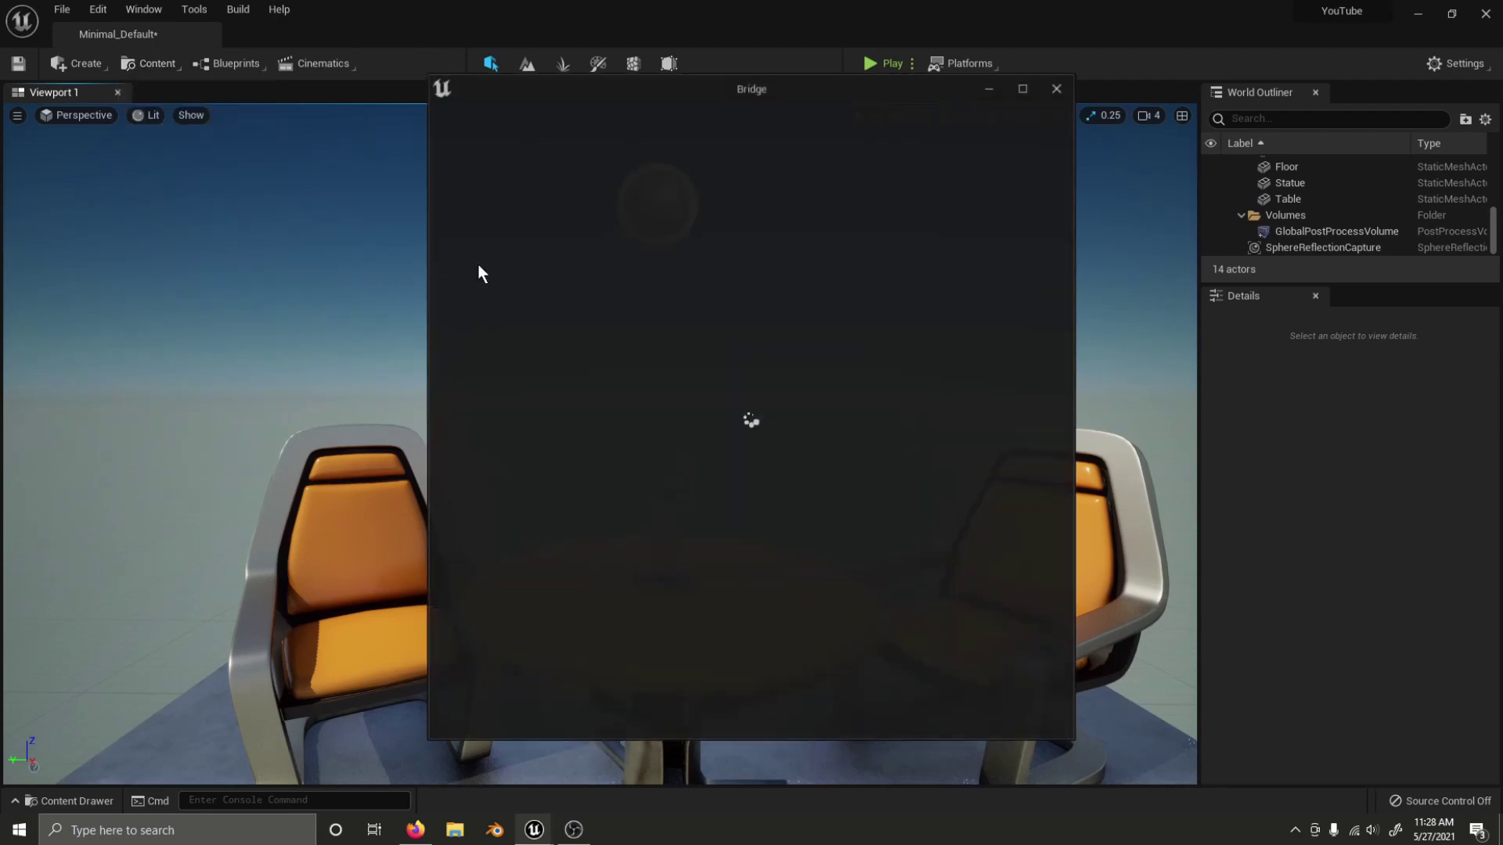
{"action": "left_click_drag", "start_coordinate": [701, 92], "coordinate": [821, 108]}
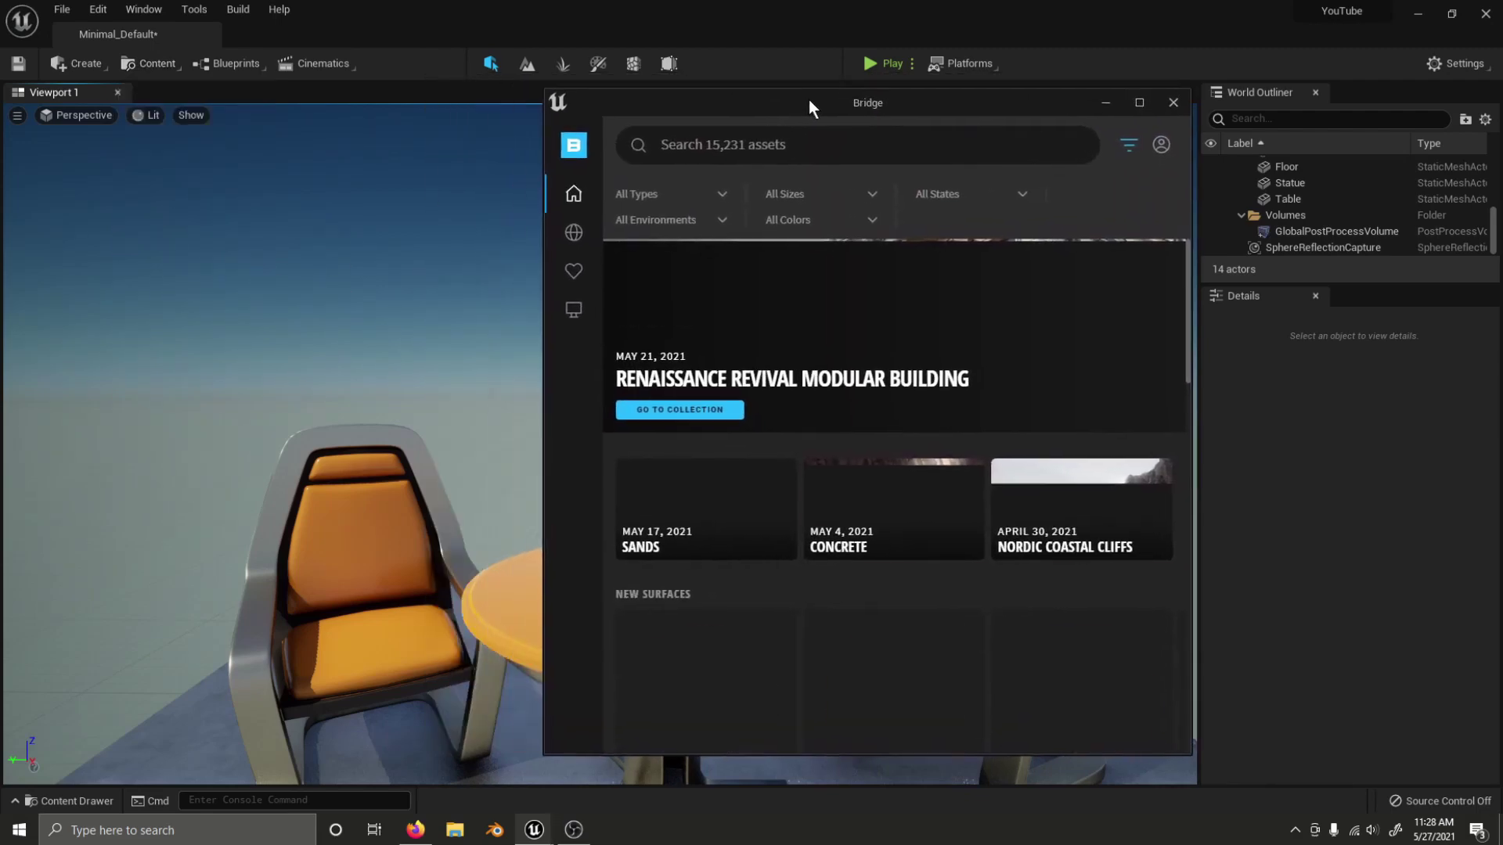
{"action": "left_click", "coordinate": [589, 310]}
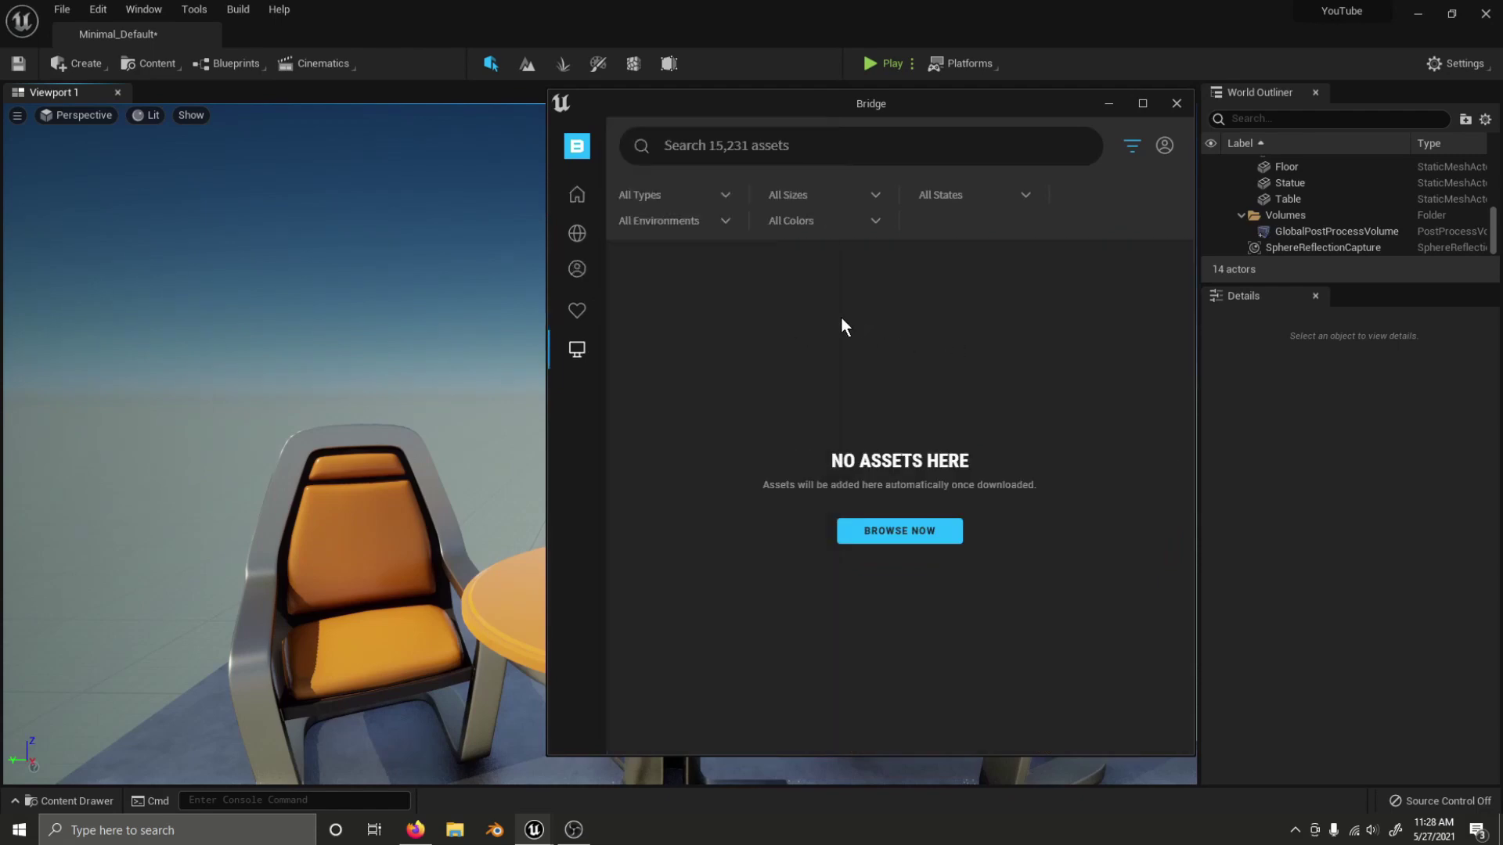
Step: Look through Bridge's home, collections and account options, and show the local Megascans assets
{"action": "mouse_move", "coordinate": [575, 369]}
{"action": "left_click", "coordinate": [915, 535]}
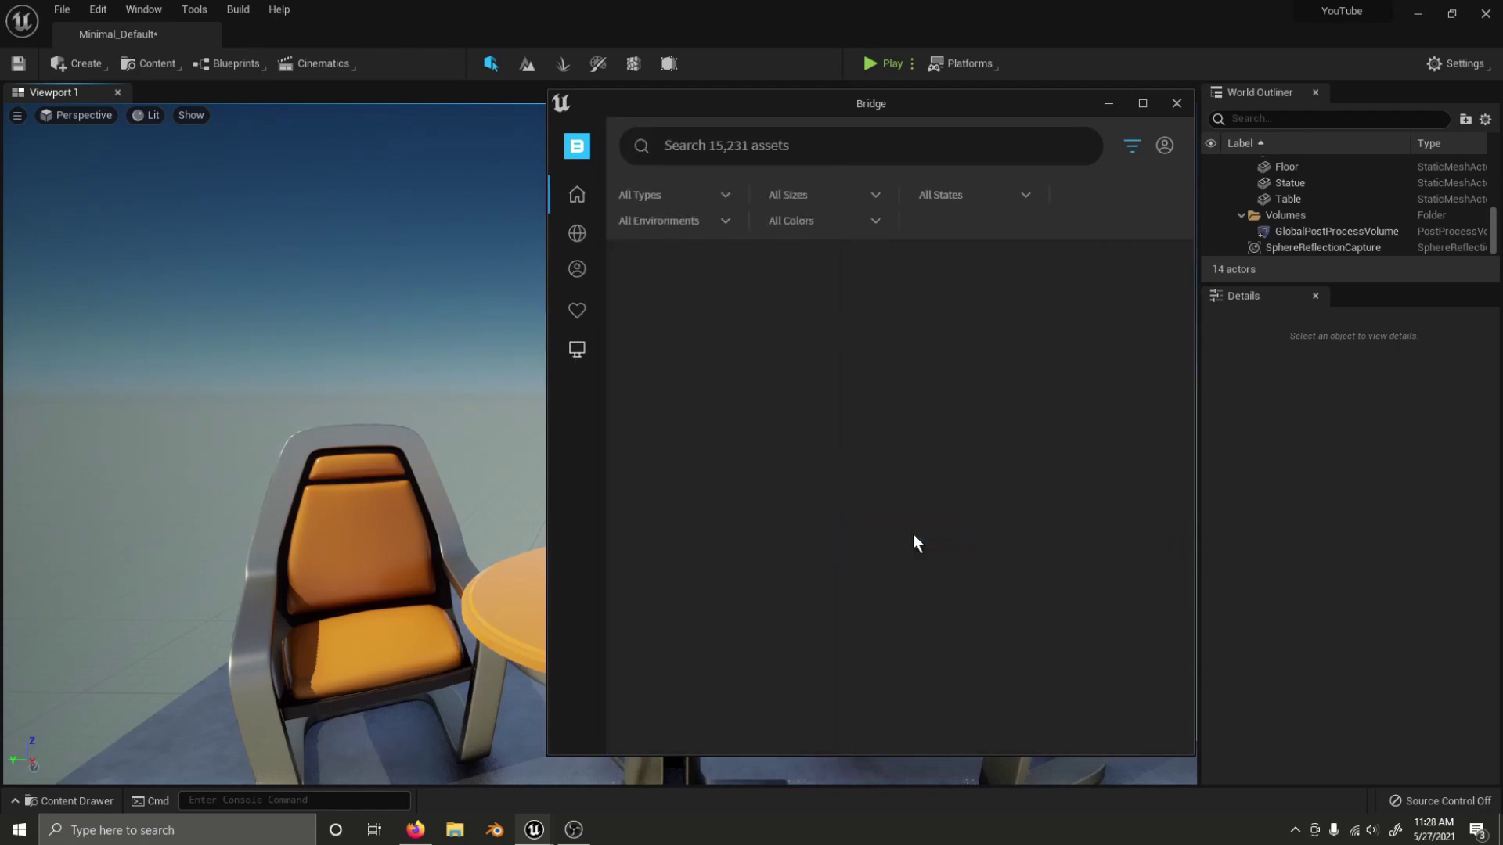
{"action": "left_click", "coordinate": [575, 234]}
{"action": "left_click", "coordinate": [1164, 145]}
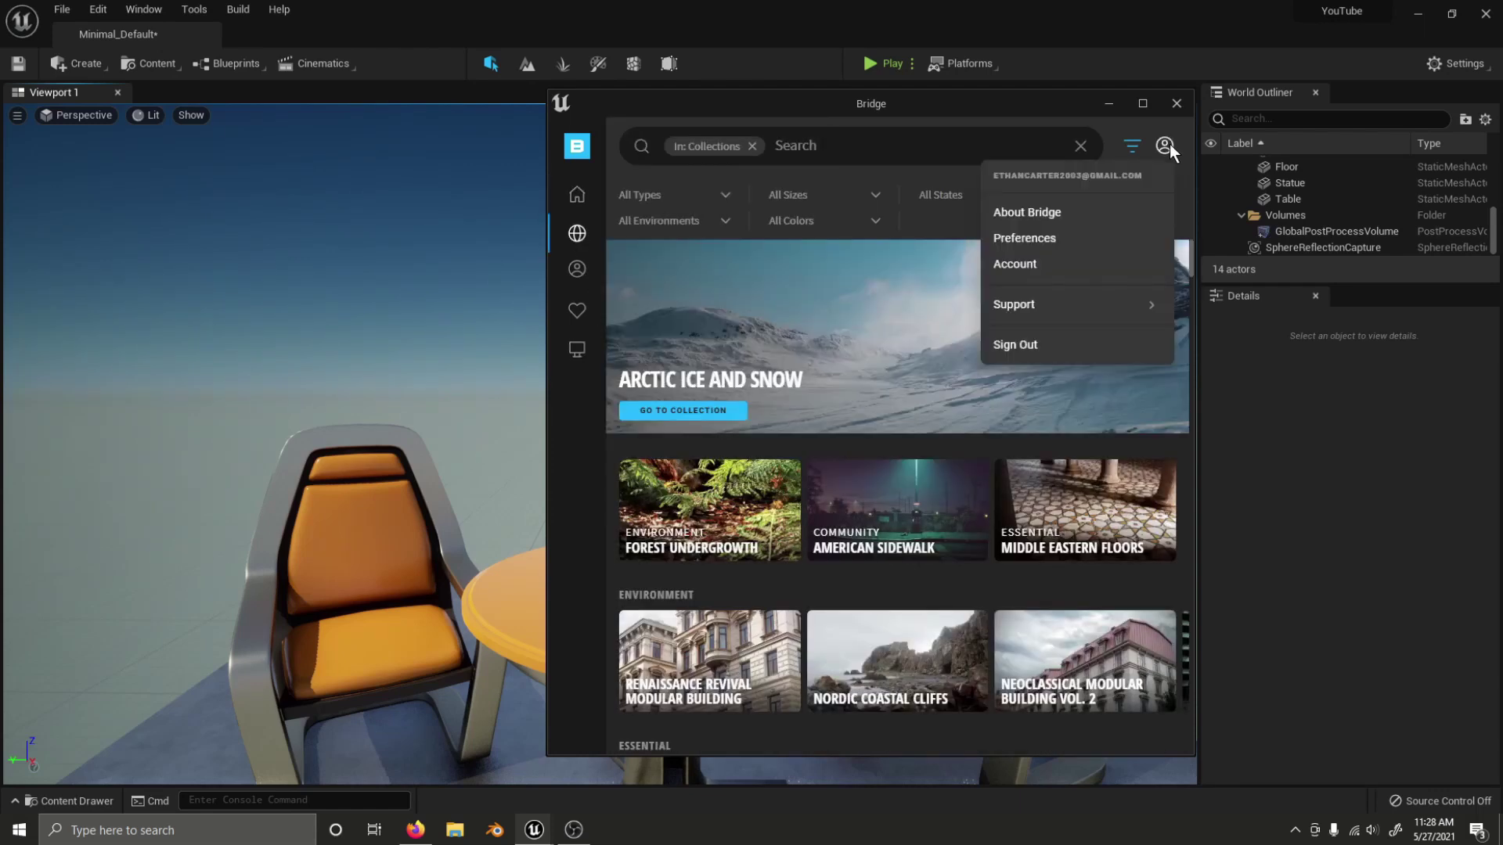
{"action": "left_click", "coordinate": [577, 349]}
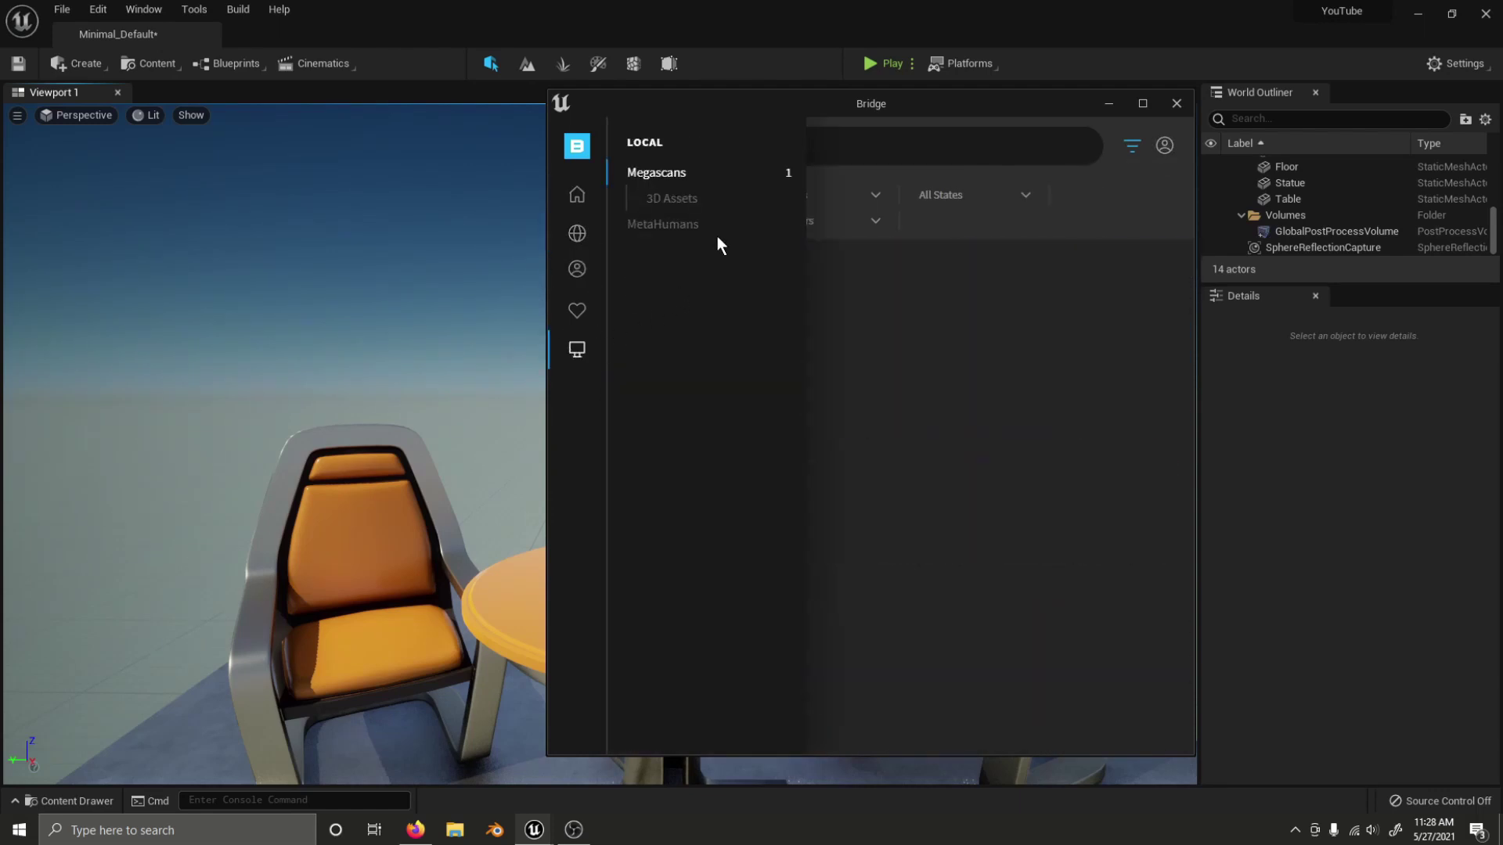
{"action": "left_click", "coordinate": [683, 226]}
{"action": "left_click", "coordinate": [673, 173]}
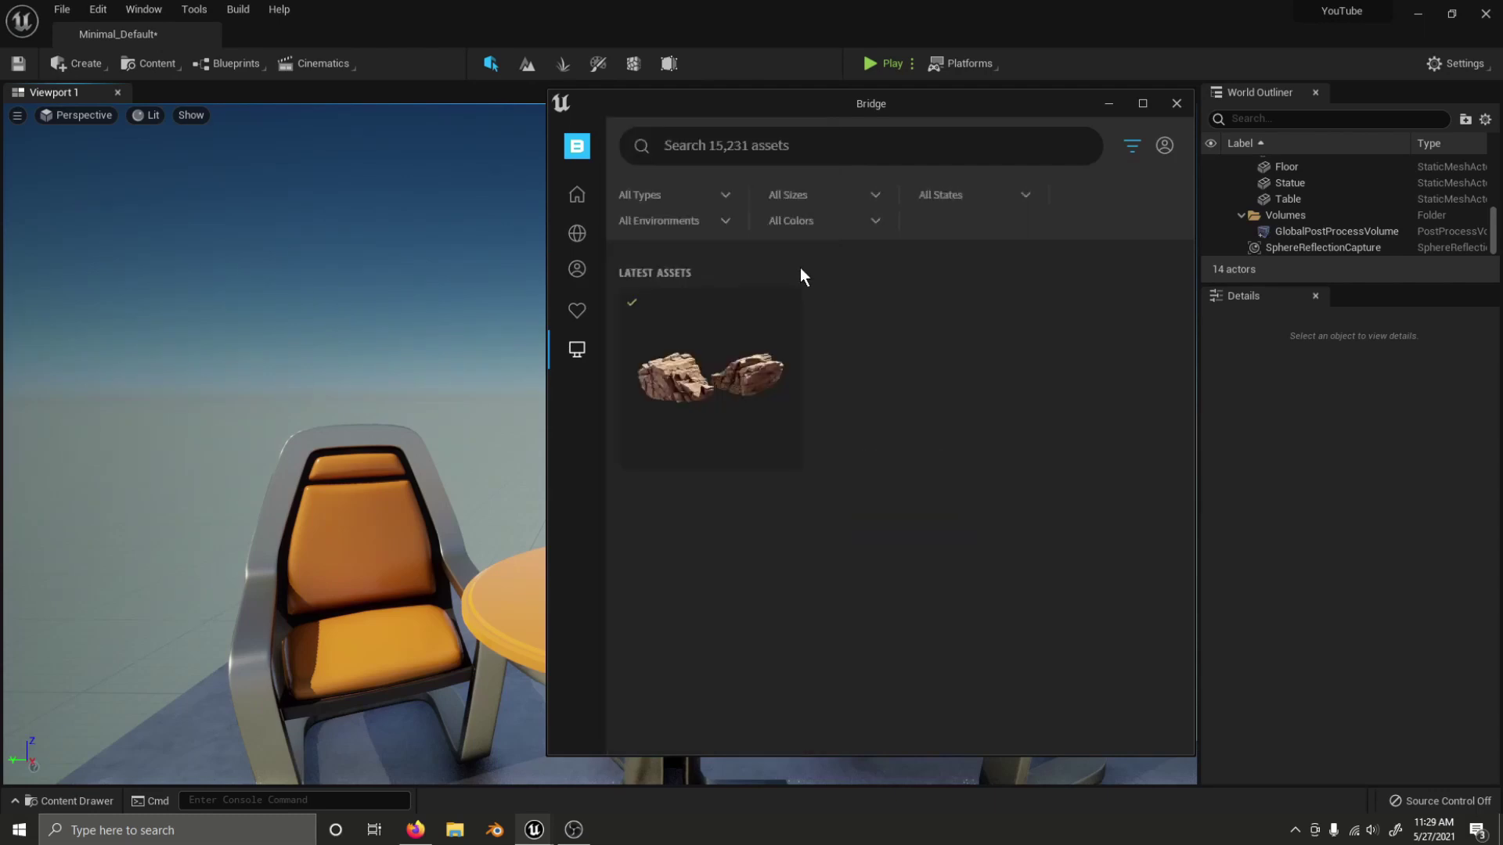
Step: Place the downloaded Massive Nordic Coastal Cliff asset from Bridge into the level, and delete it
{"action": "left_click_drag", "start_coordinate": [735, 373], "coordinate": [170, 595]}
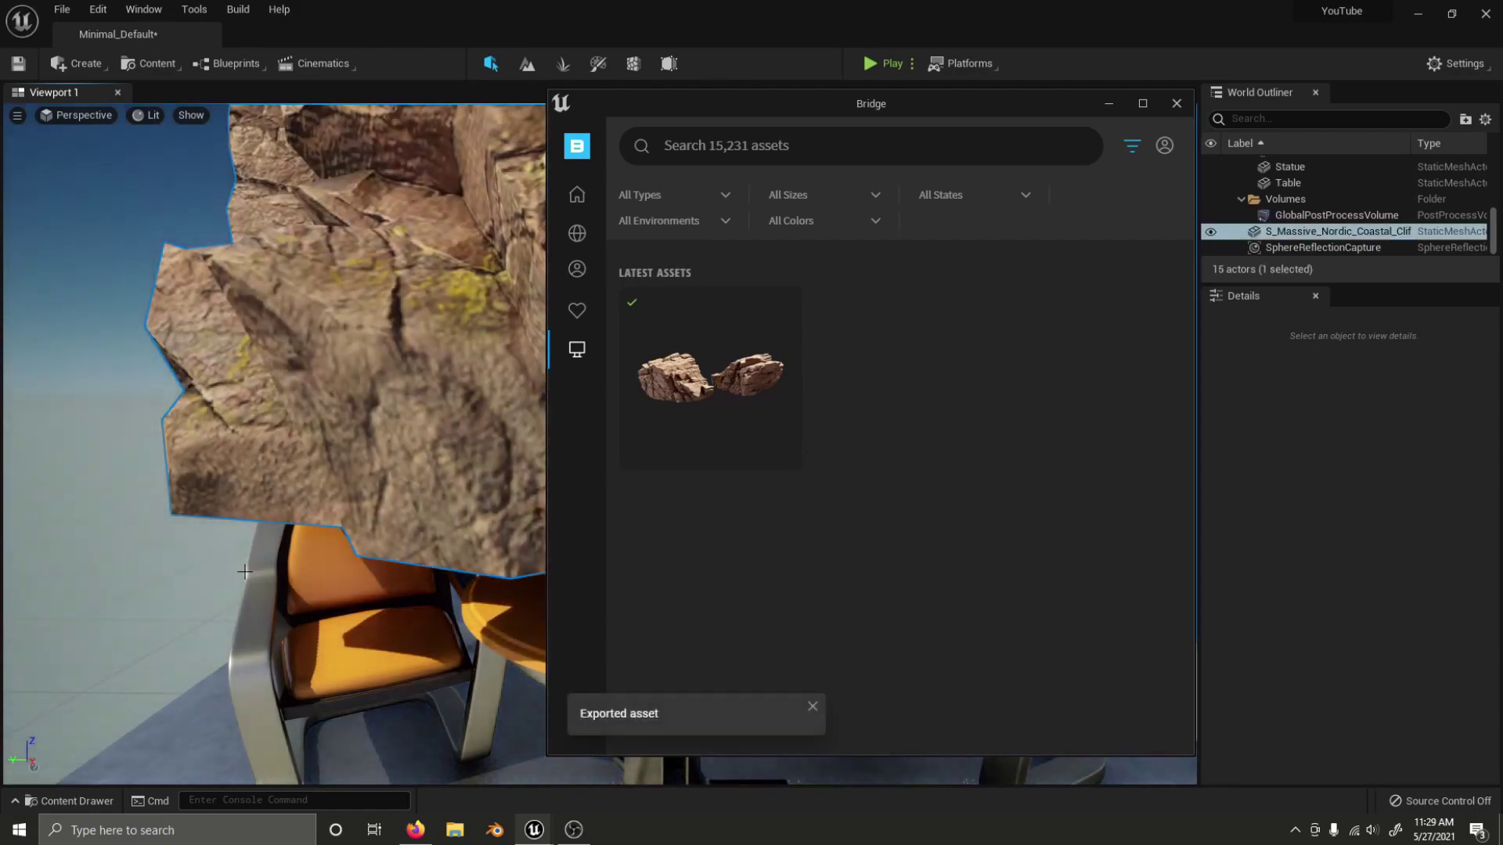
{"action": "mouse_move", "coordinate": [245, 572]}
{"action": "right_mouse_down"}
{"action": "mouse_move", "coordinate": [109, 580]}
{"action": "mouse_move", "coordinate": [241, 574]}
{"action": "right_mouse_up"}
{"action": "key", "text": "Delete"}
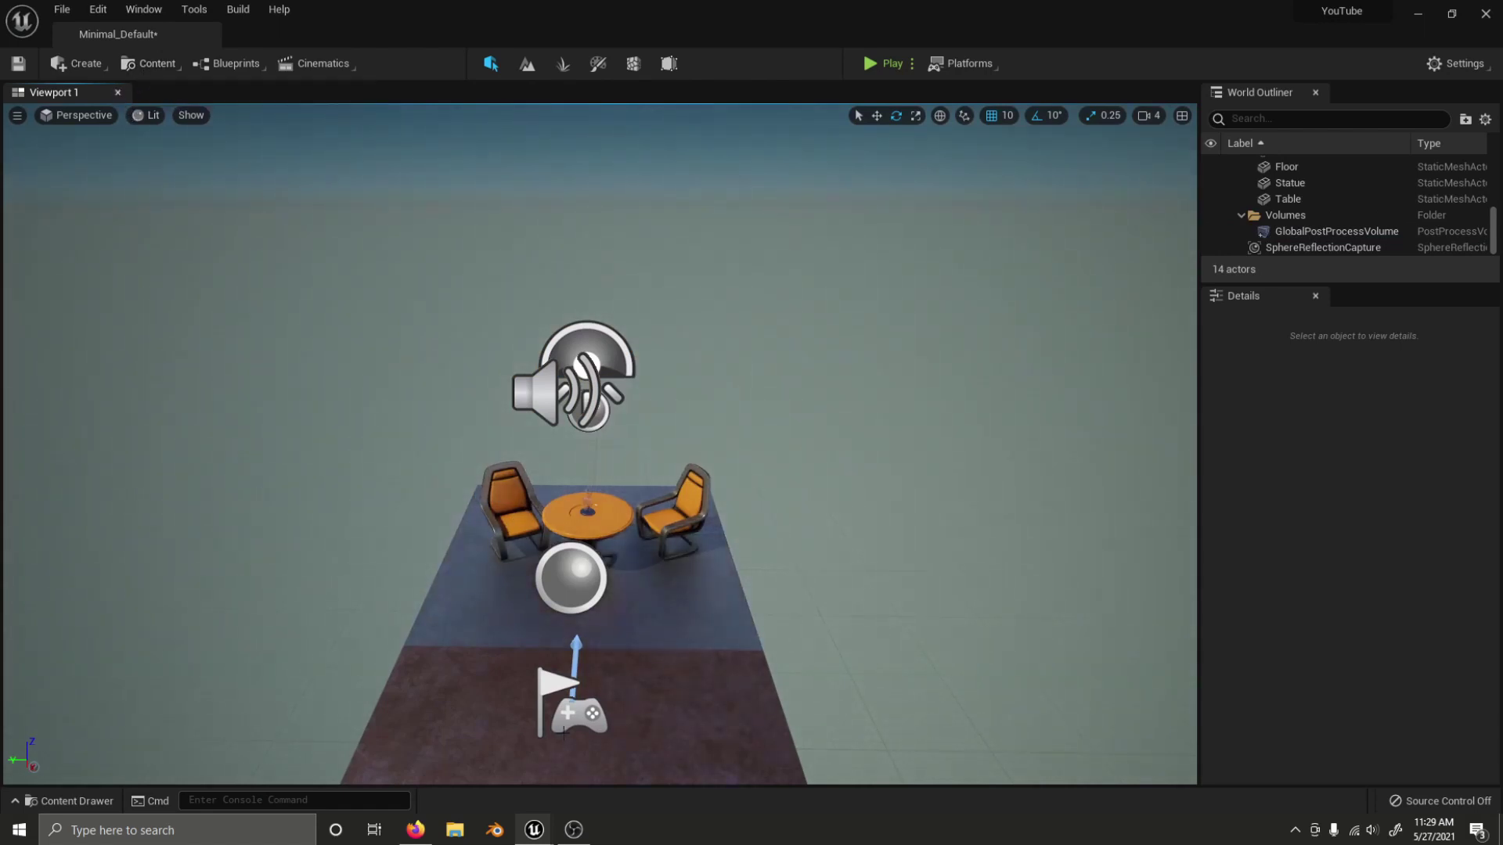
Step: Place the first rock asset of Bridge's Nordic Coastal Cliffs collection into the level
{"action": "left_click", "coordinate": [613, 778]}
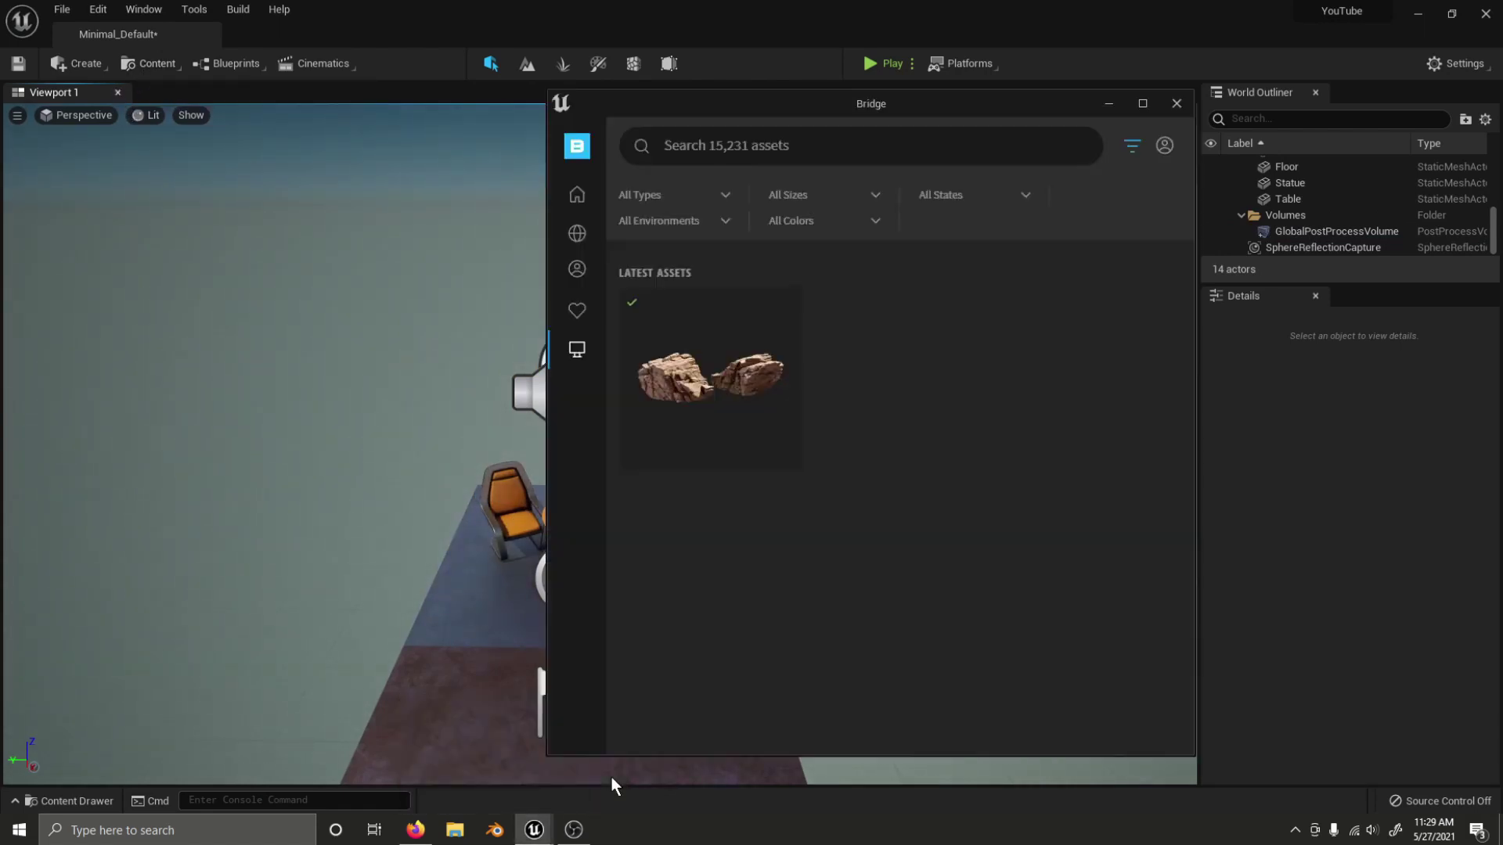
{"action": "left_click", "coordinate": [579, 237]}
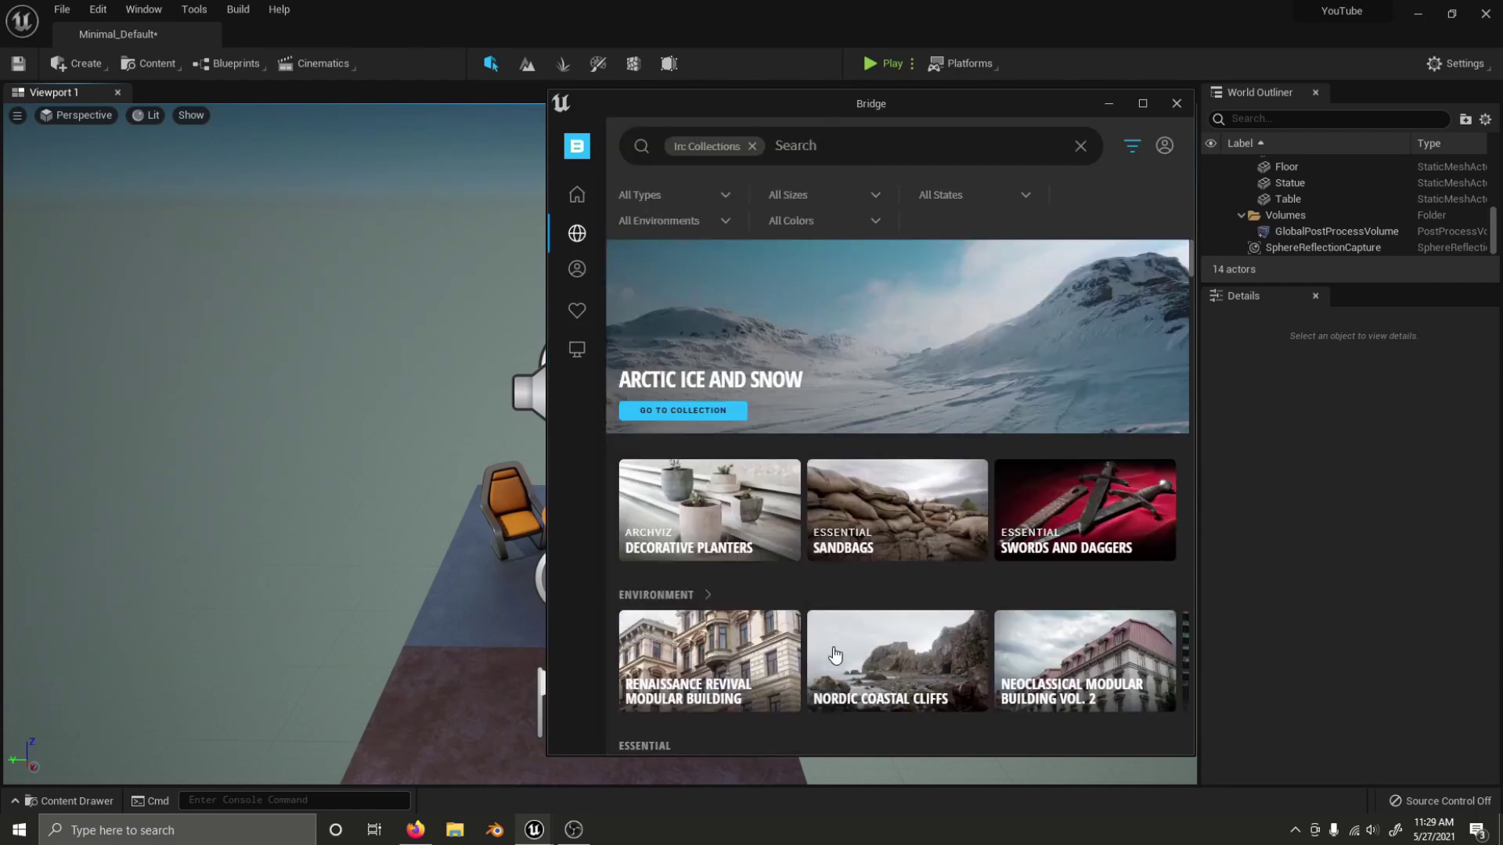
{"action": "left_click", "coordinate": [833, 656]}
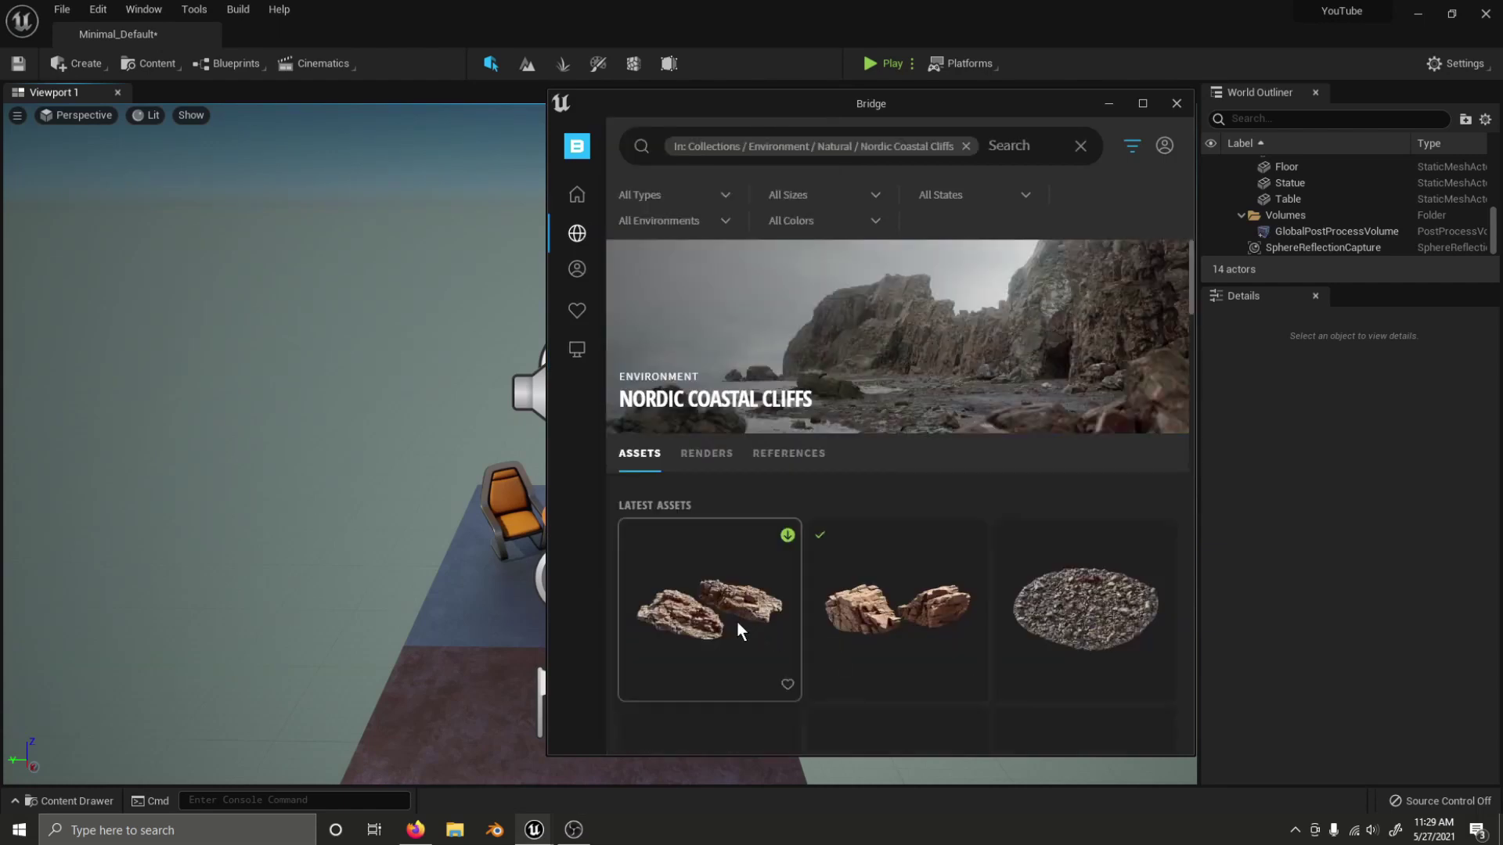
{"action": "left_click_drag", "start_coordinate": [740, 602], "coordinate": [275, 492]}
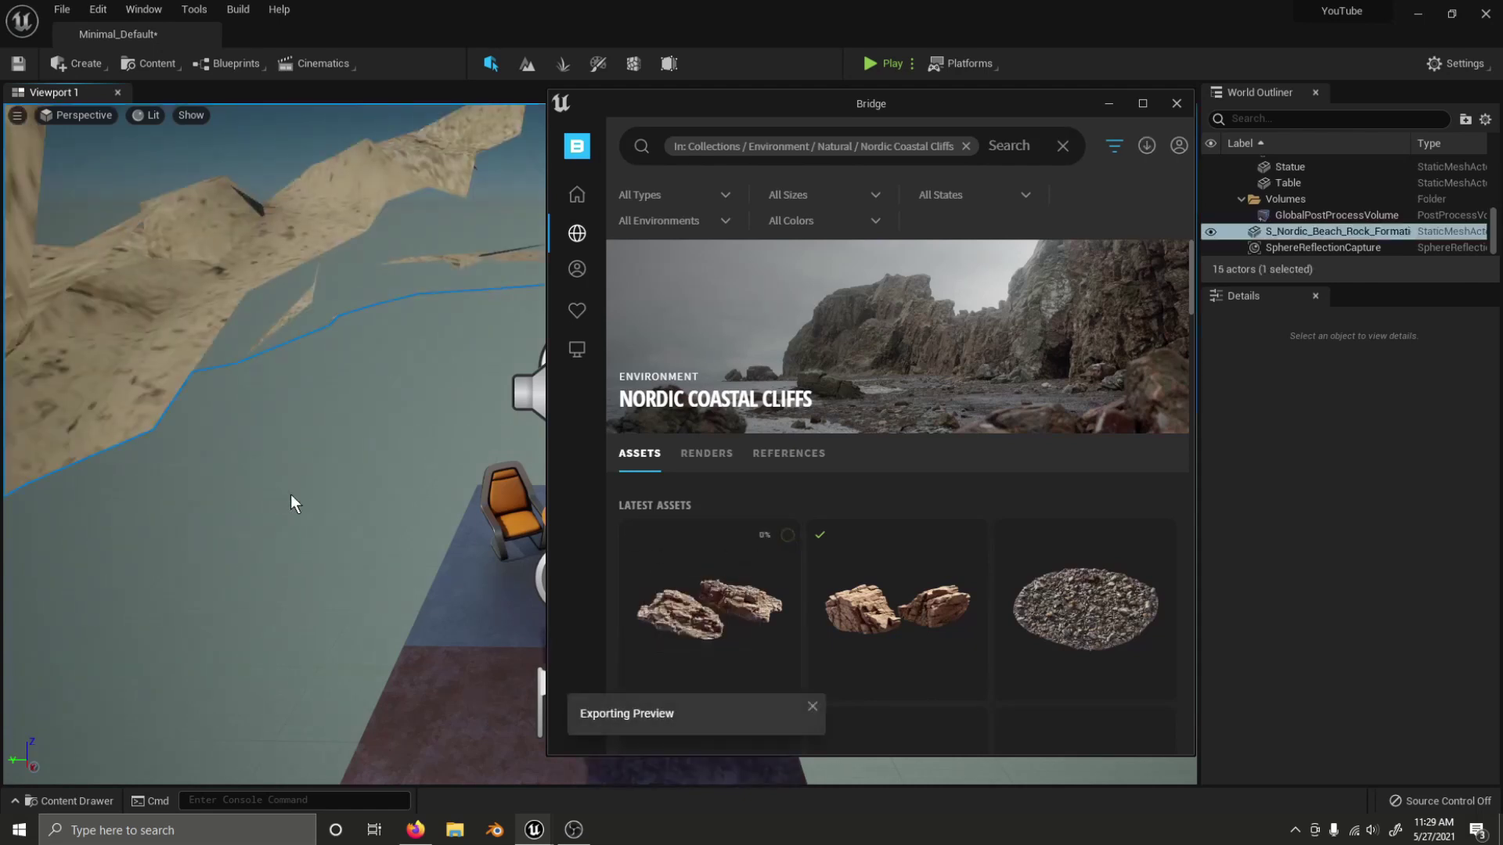
Step: View the Common Spruce Branch asset in Bridge's Nordic Forest collection, and return to the Bridge home page
{"action": "mouse_move", "coordinate": [576, 233]}
{"action": "left_click", "coordinate": [724, 575]}
{"action": "left_click", "coordinate": [729, 594]}
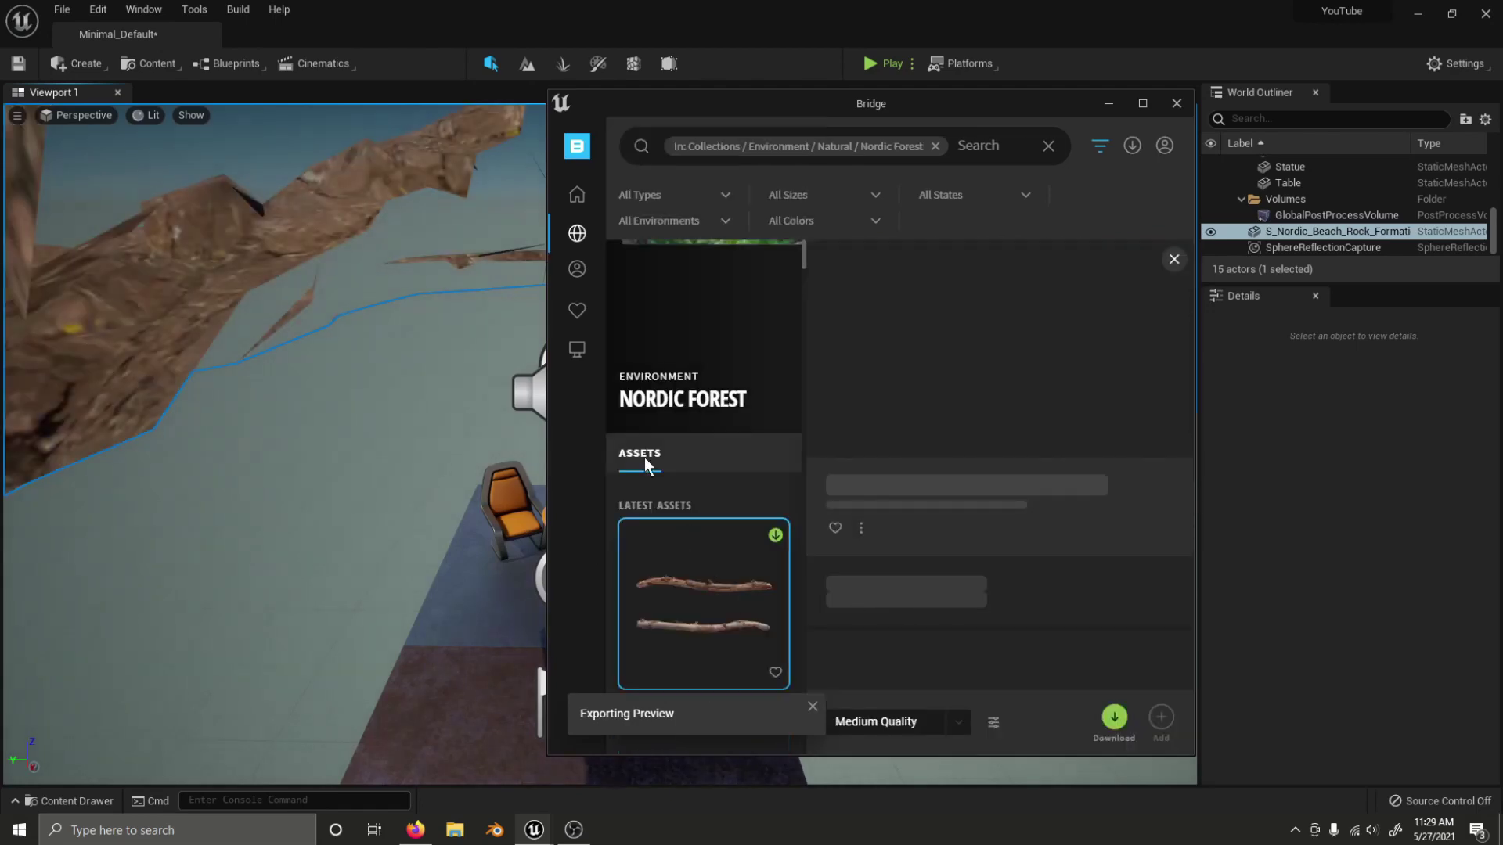
{"action": "left_click", "coordinate": [577, 195]}
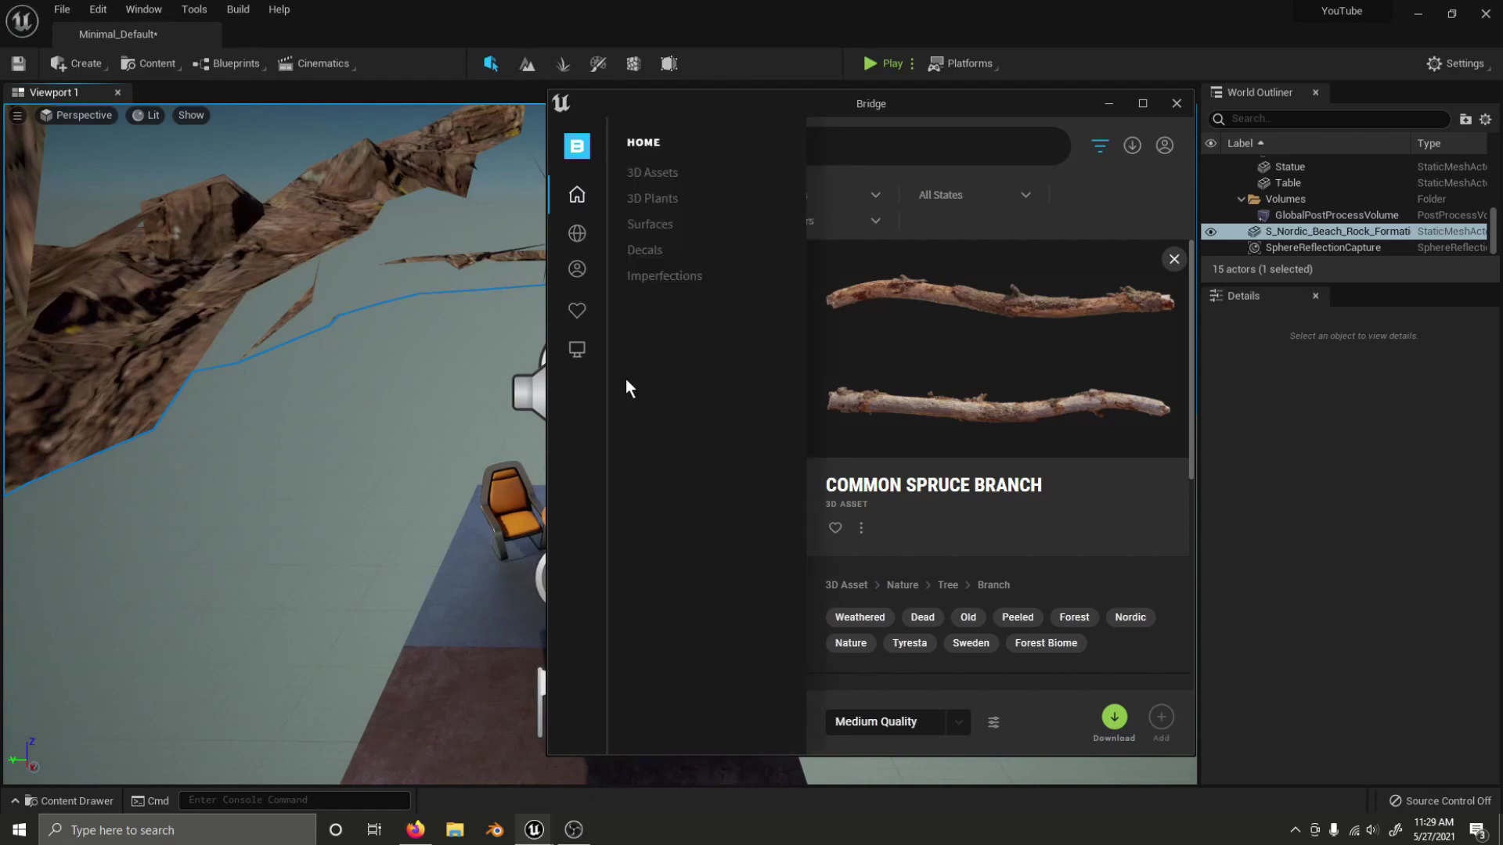
Step: Delete the Nordic Beach Rock Formation from the level
{"action": "right_click_drag", "start_coordinate": [477, 295], "coordinate": [476, 295]}
{"action": "right_click_drag", "start_coordinate": [407, 493], "coordinate": [407, 493]}
{"action": "key", "text": "Delete"}
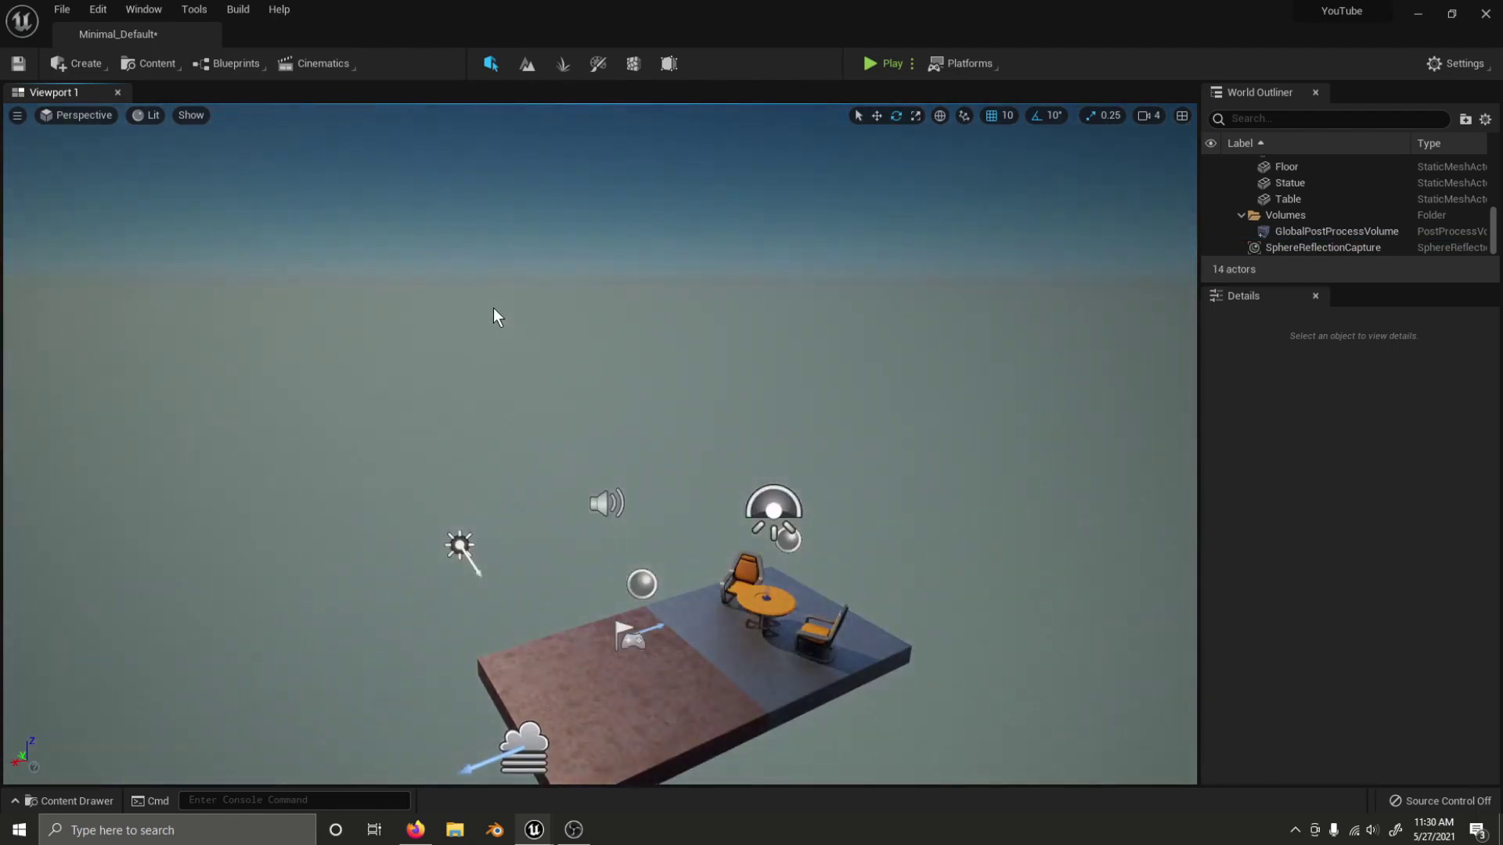
Step: Examine the Blueprint options and the parent classes offered for a new empty Blueprint class, and cancel
{"action": "left_click", "coordinate": [245, 74]}
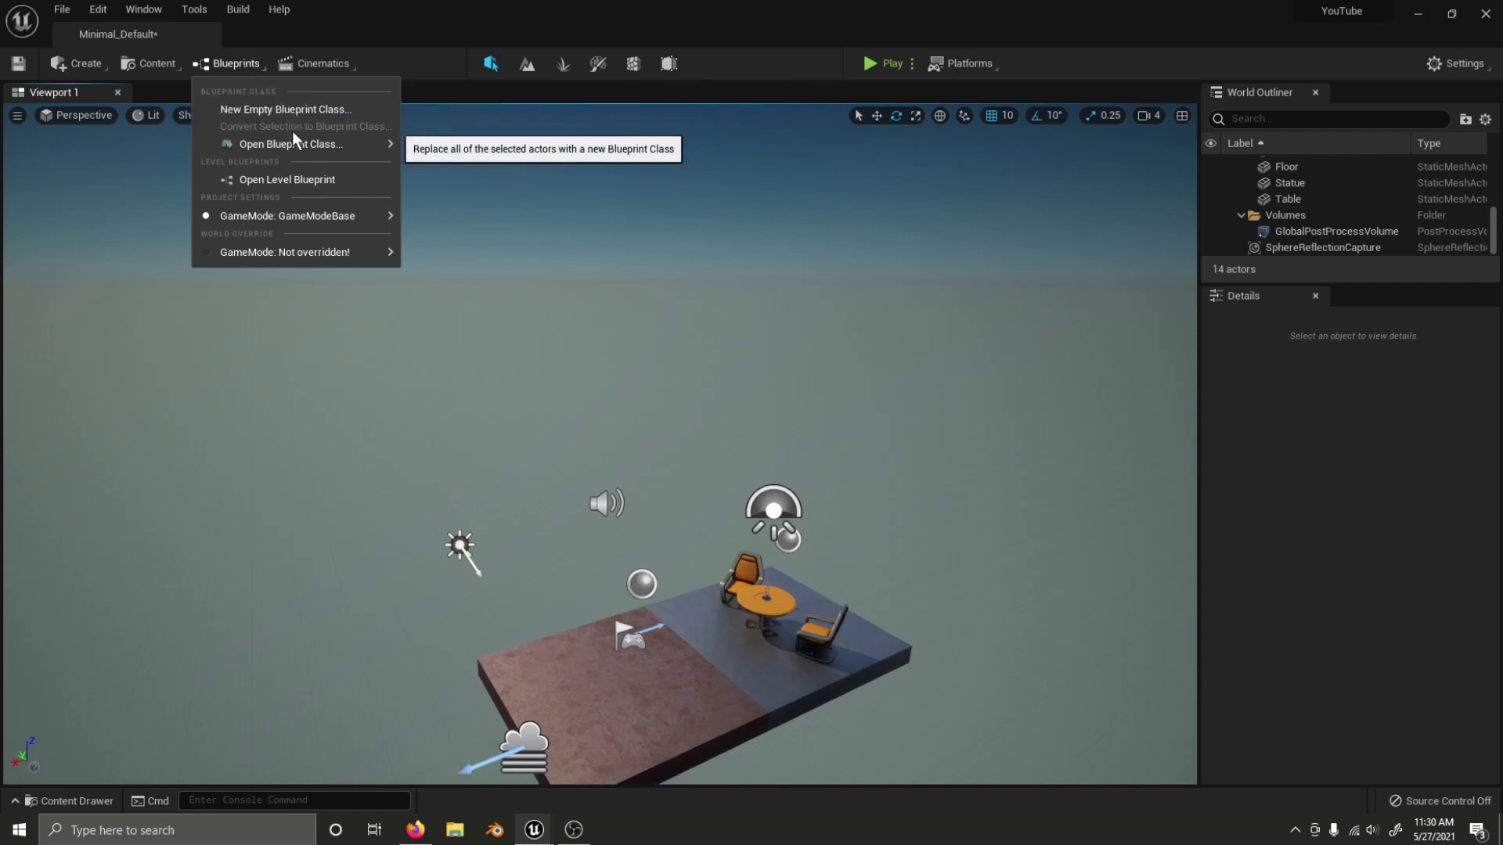
{"action": "mouse_move", "coordinate": [356, 145]}
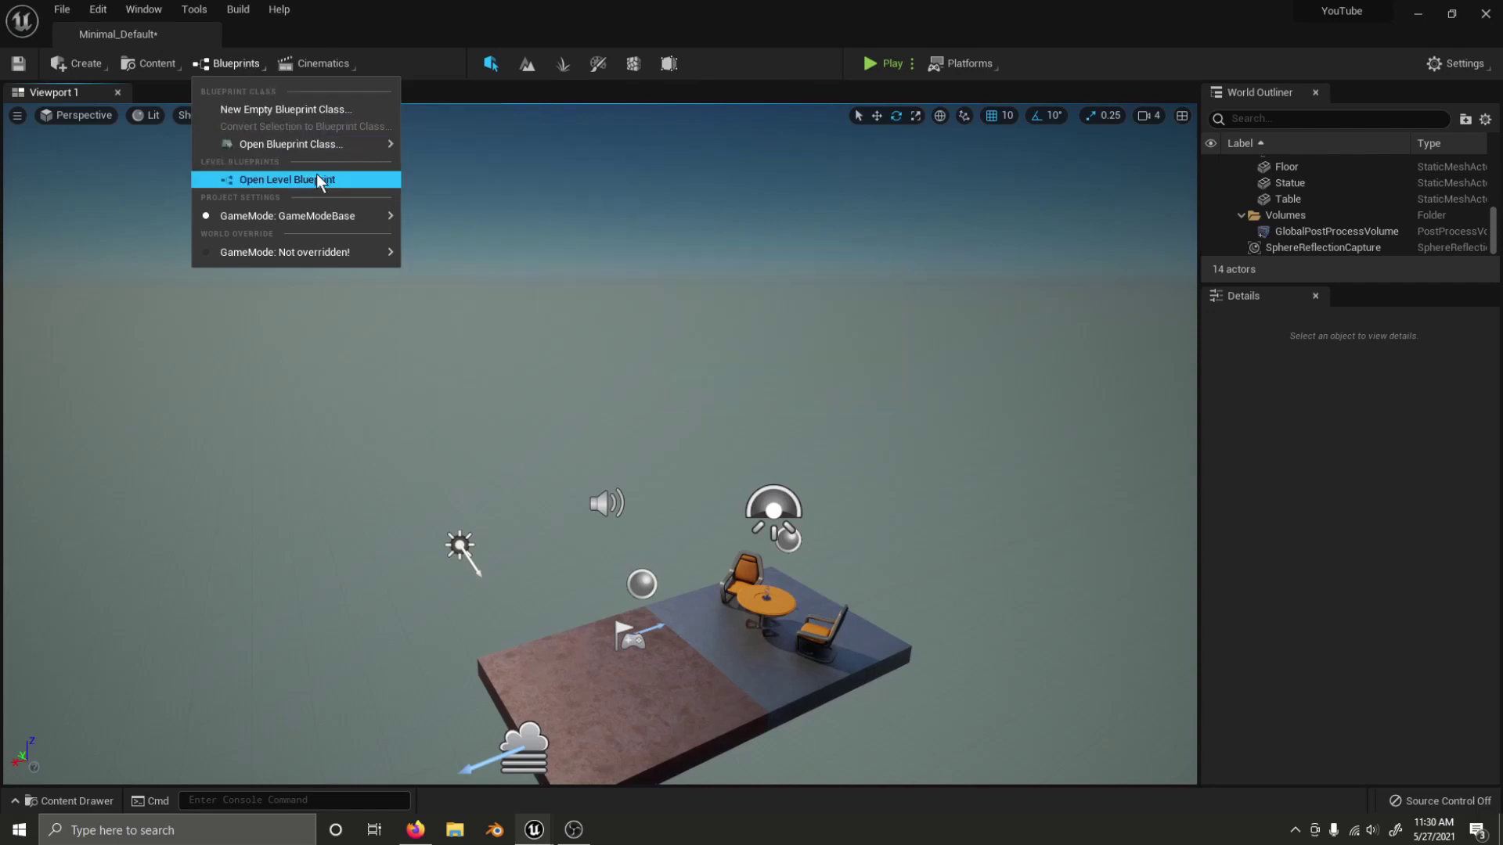
{"action": "mouse_move", "coordinate": [321, 226]}
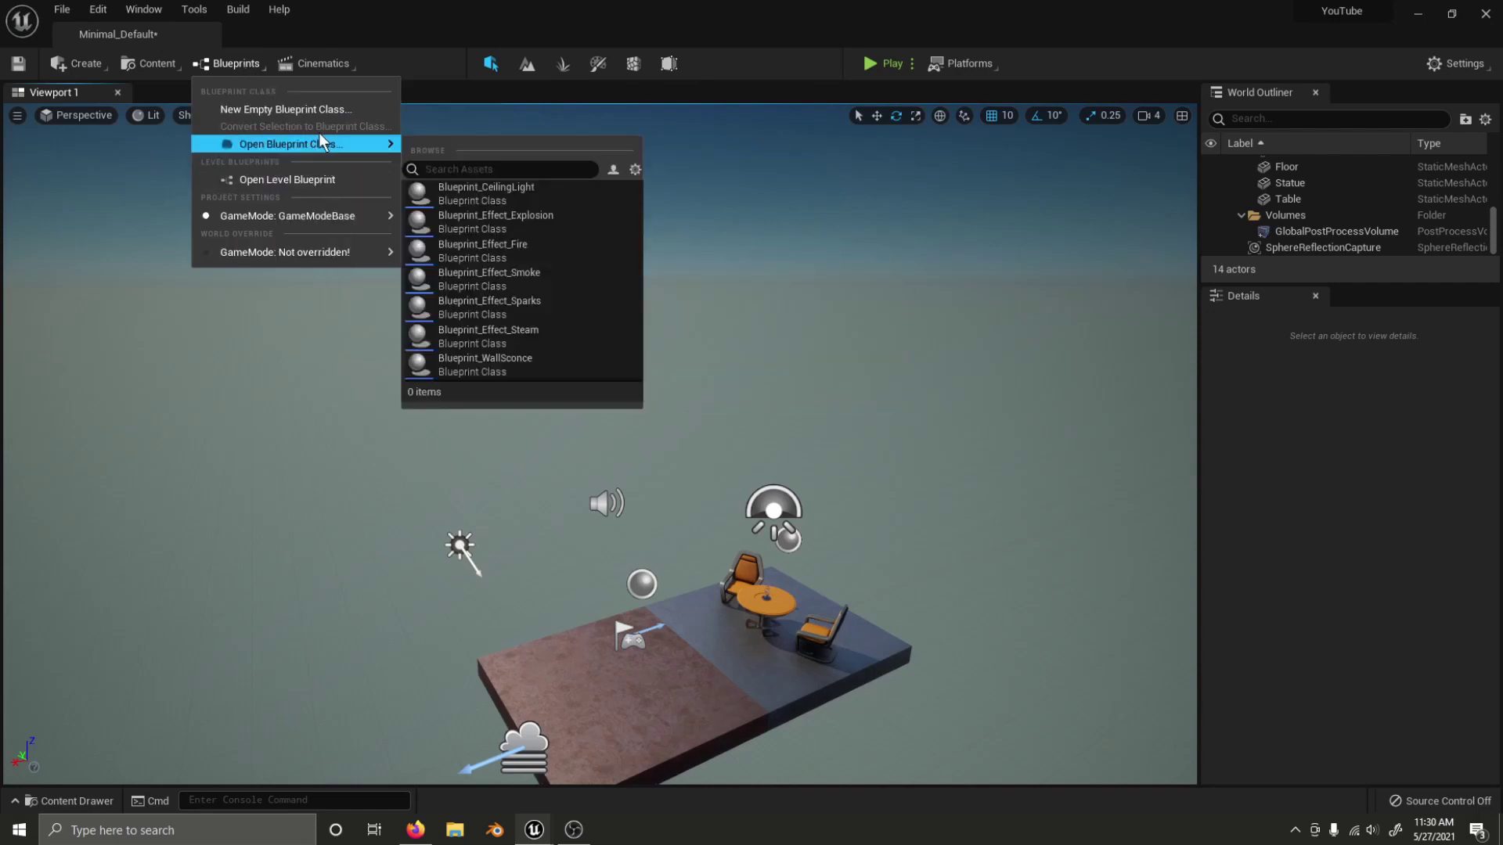
{"action": "left_click", "coordinate": [283, 110]}
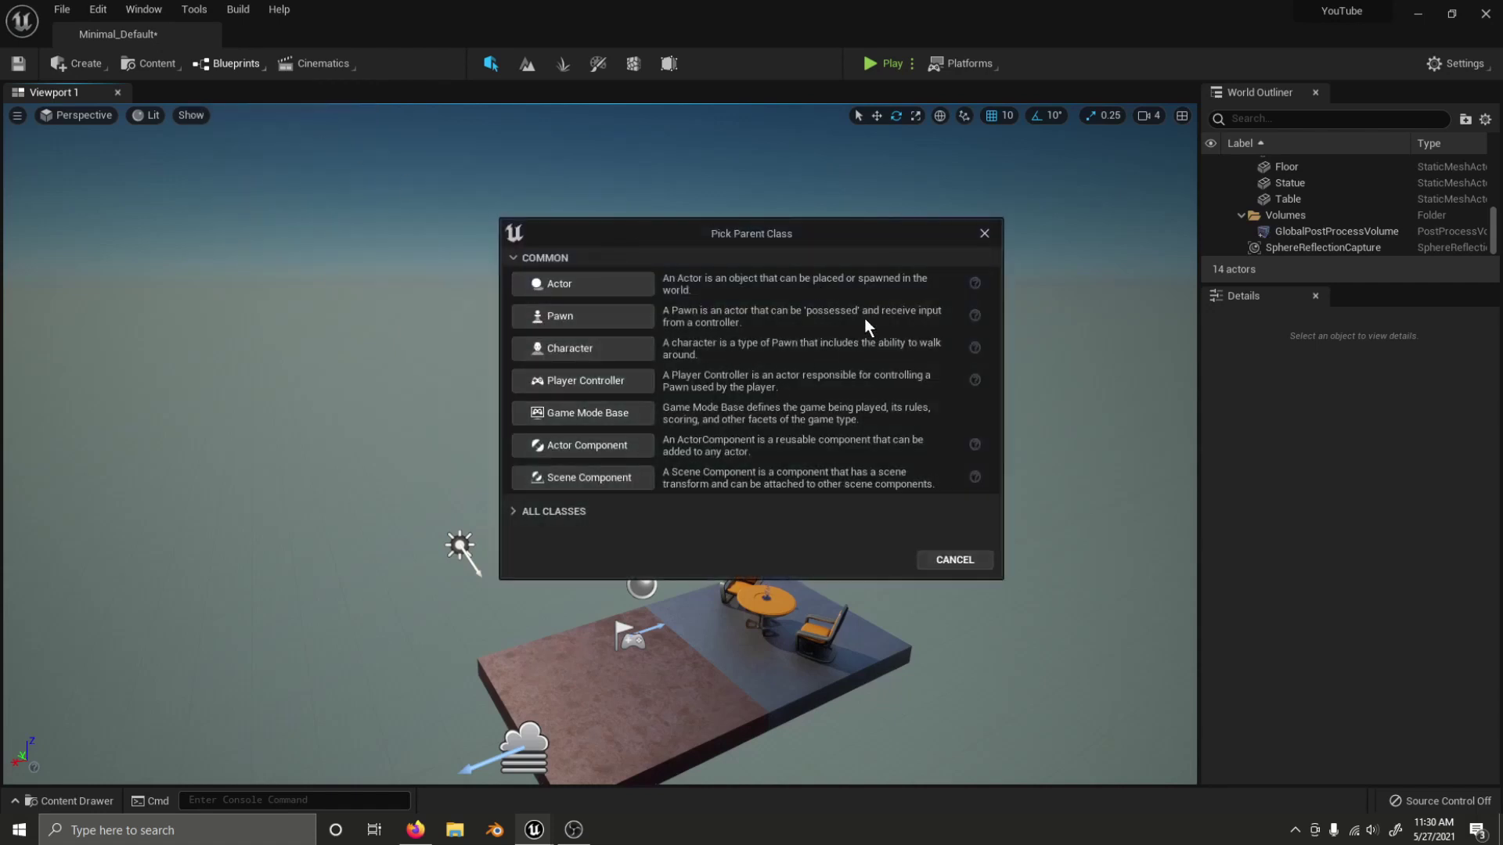
{"action": "left_click", "coordinate": [979, 229]}
{"action": "key", "text": "ctrl+space"}
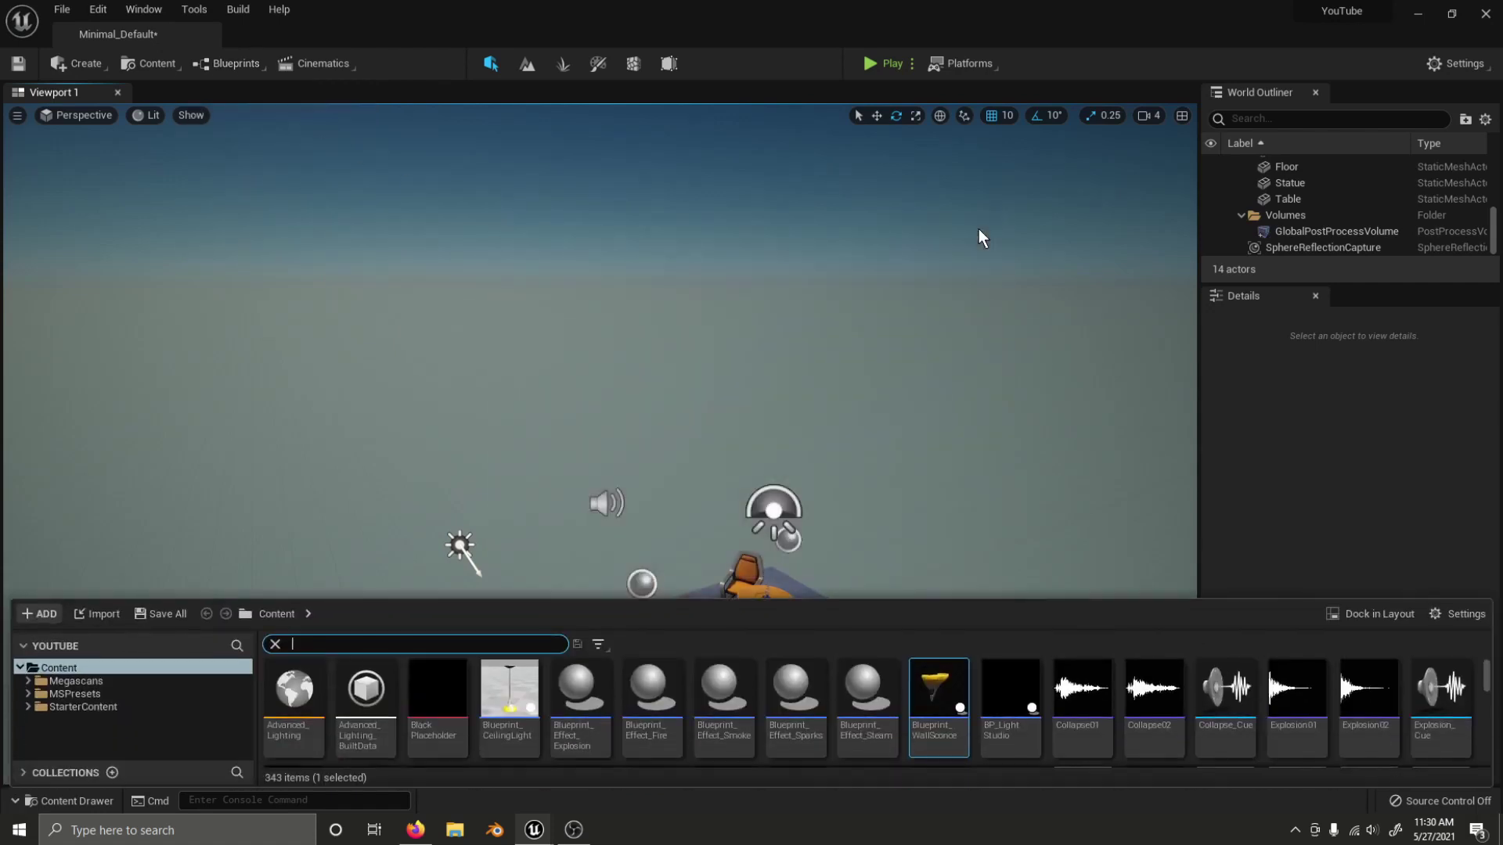
{"action": "left_click", "coordinate": [39, 614]}
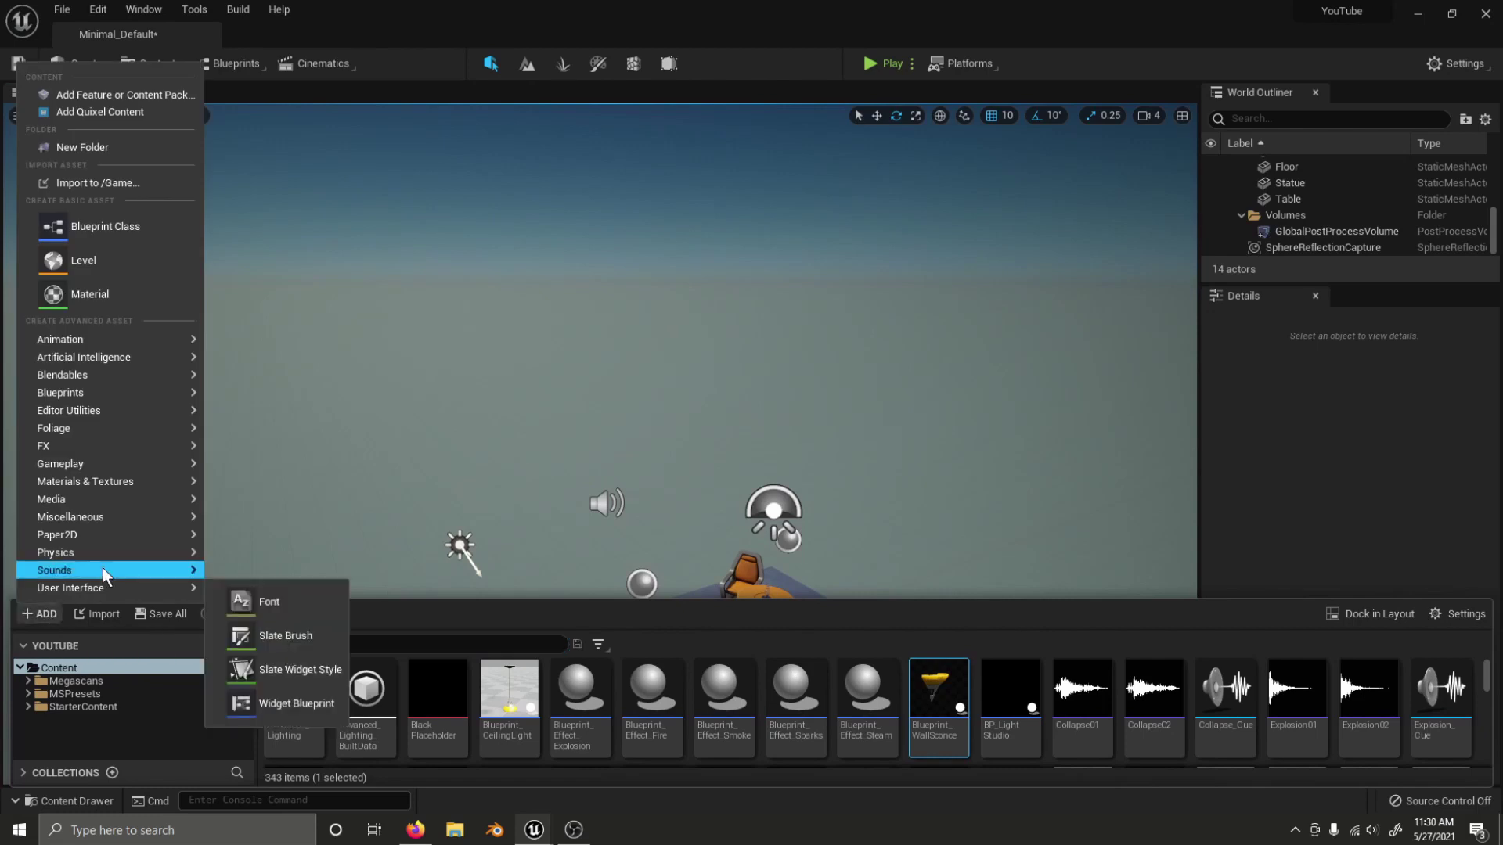
{"action": "left_click", "coordinate": [443, 14]}
Step: Look through the Cinematics sequence options, the Play modes and the Platforms options
{"action": "left_click", "coordinate": [339, 58]}
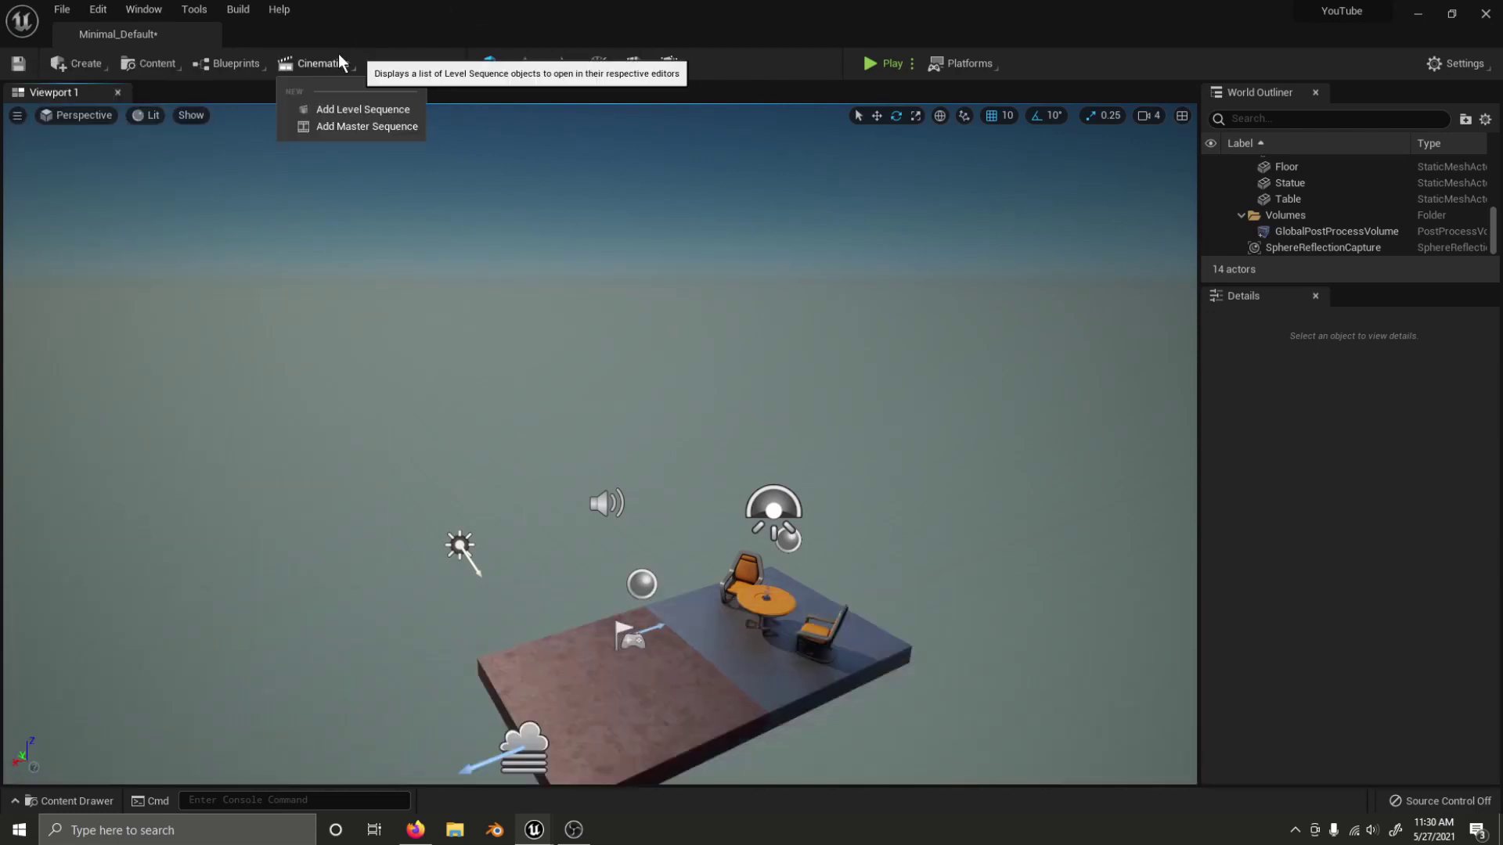
{"action": "left_click", "coordinate": [339, 56]}
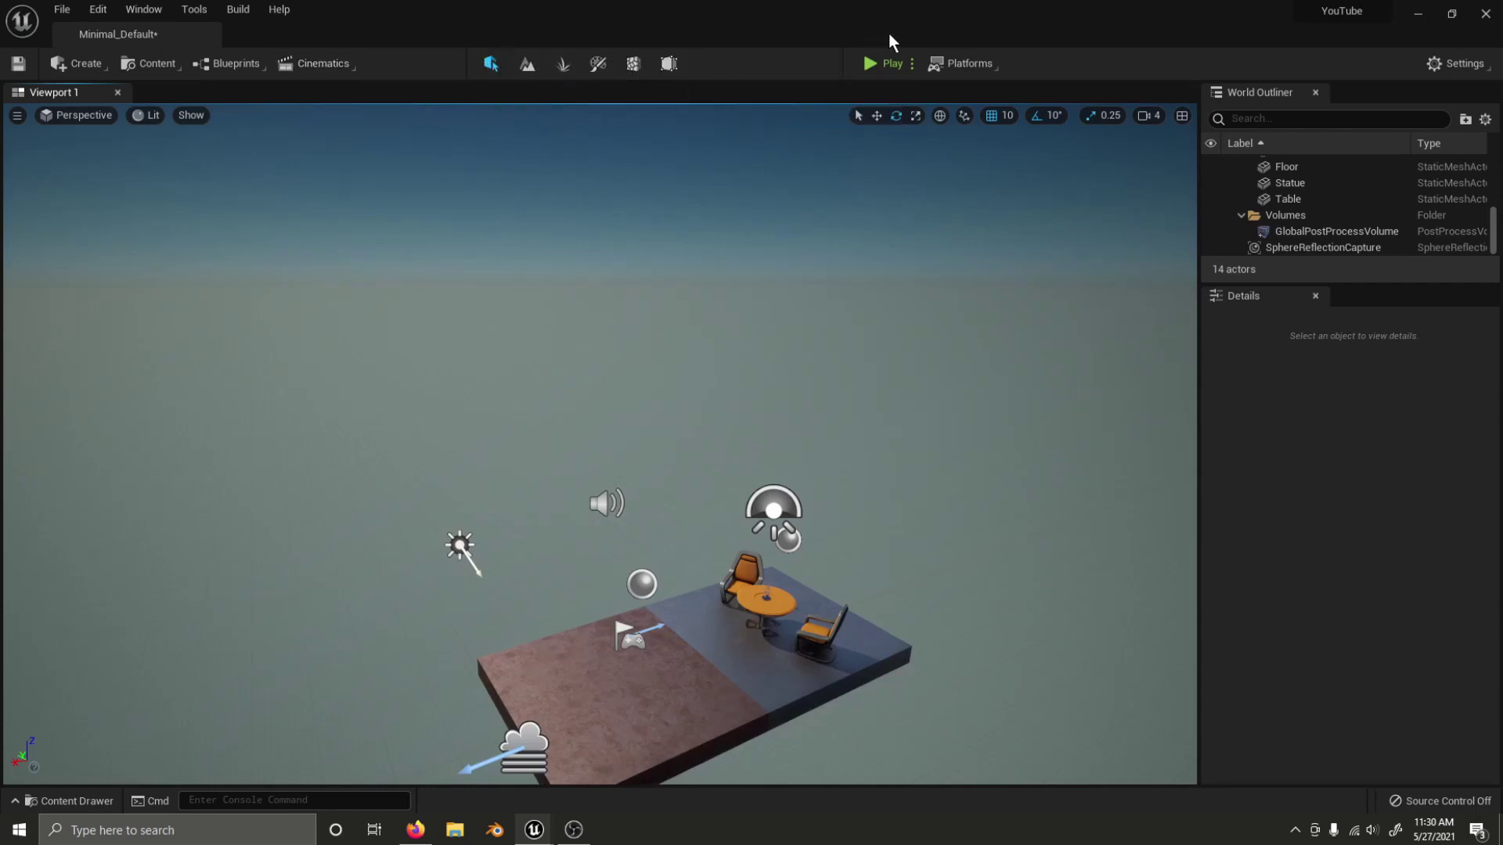
{"action": "left_click", "coordinate": [913, 62]}
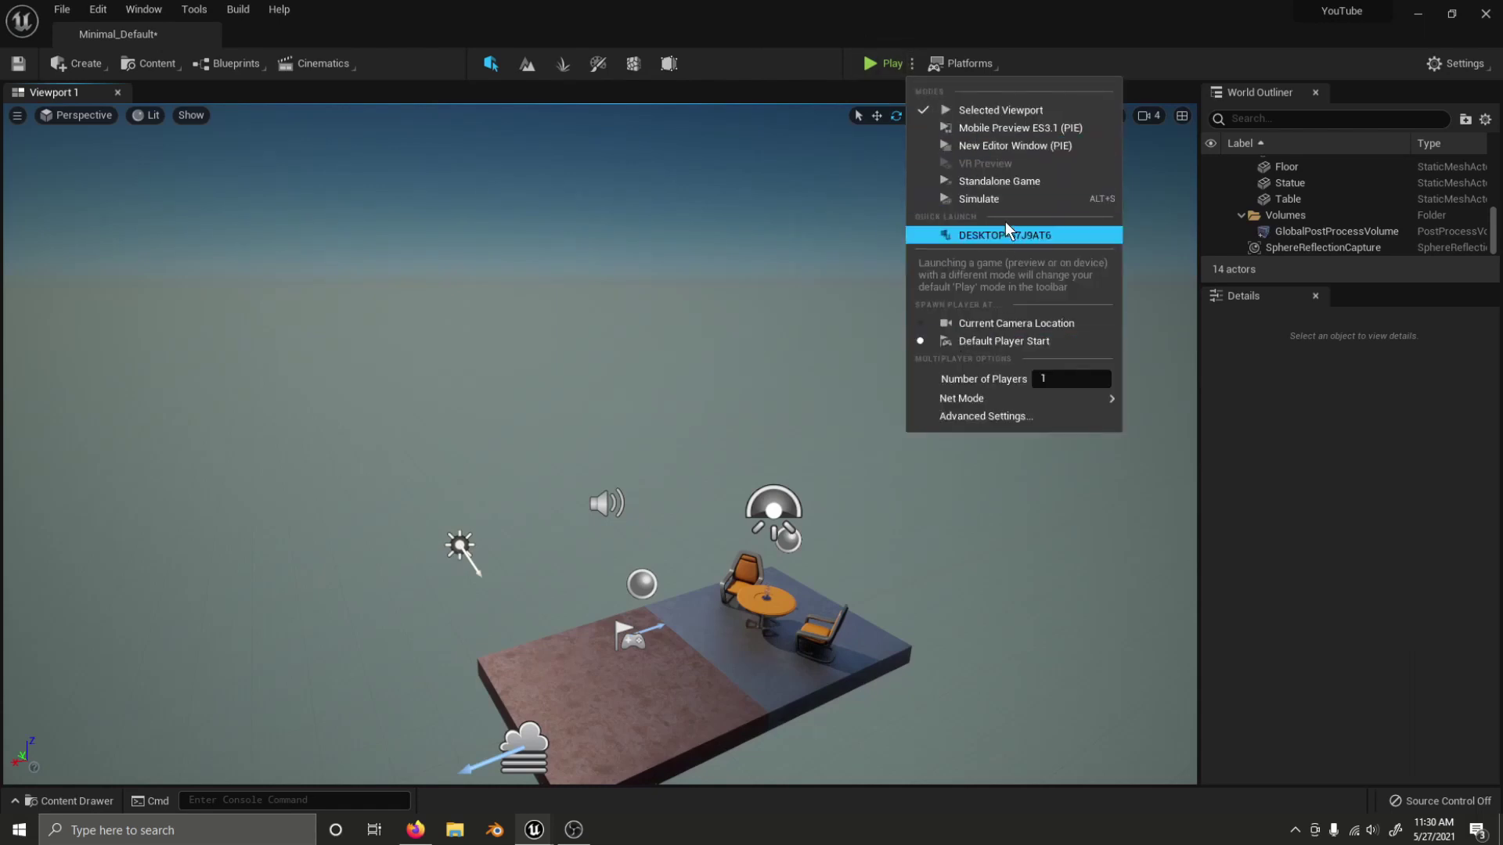
{"action": "left_click", "coordinate": [994, 69]}
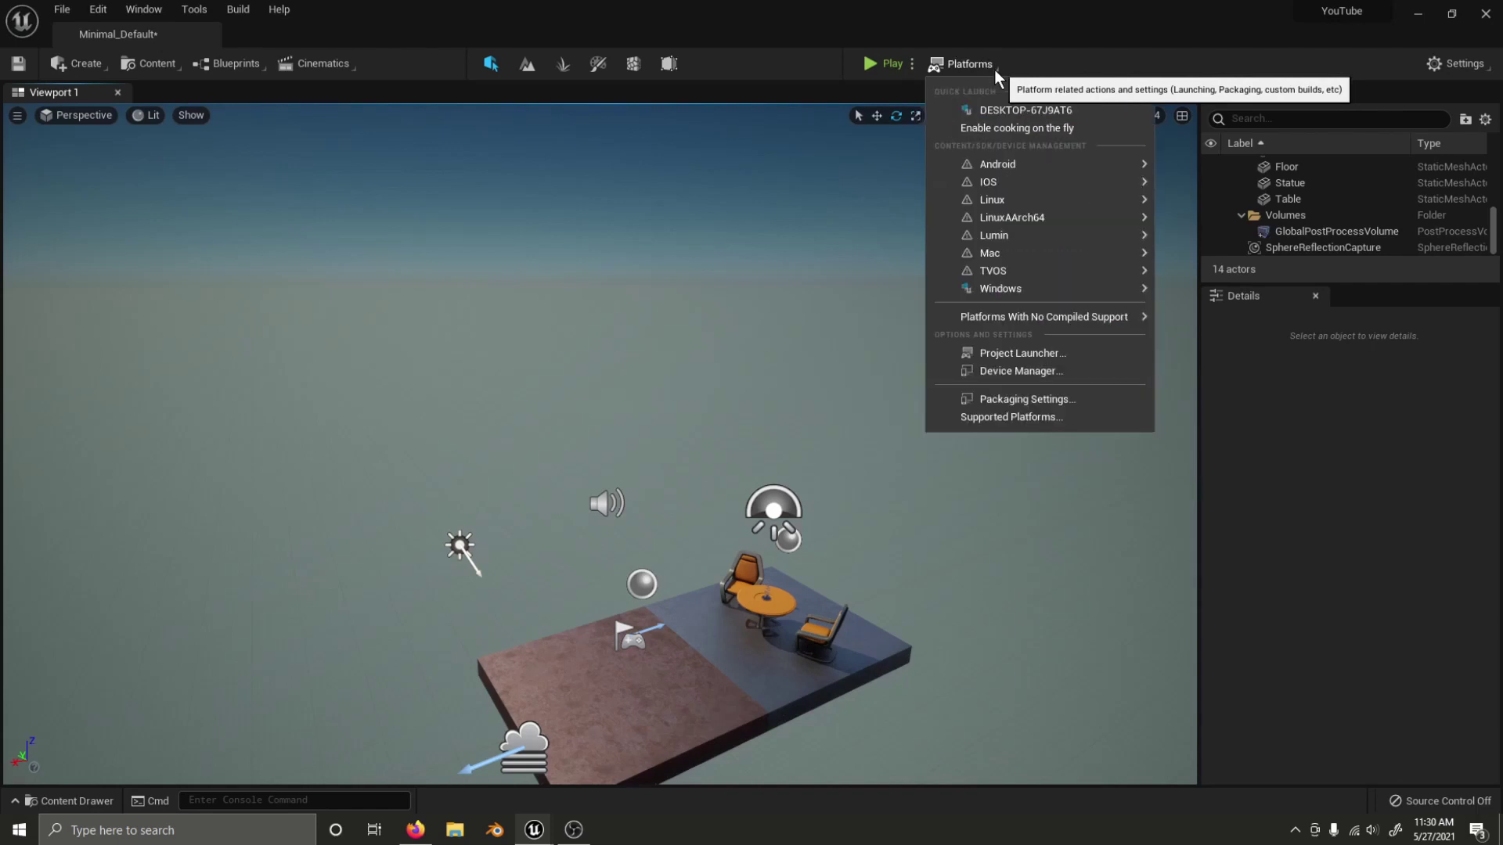
{"action": "left_click", "coordinate": [994, 69]}
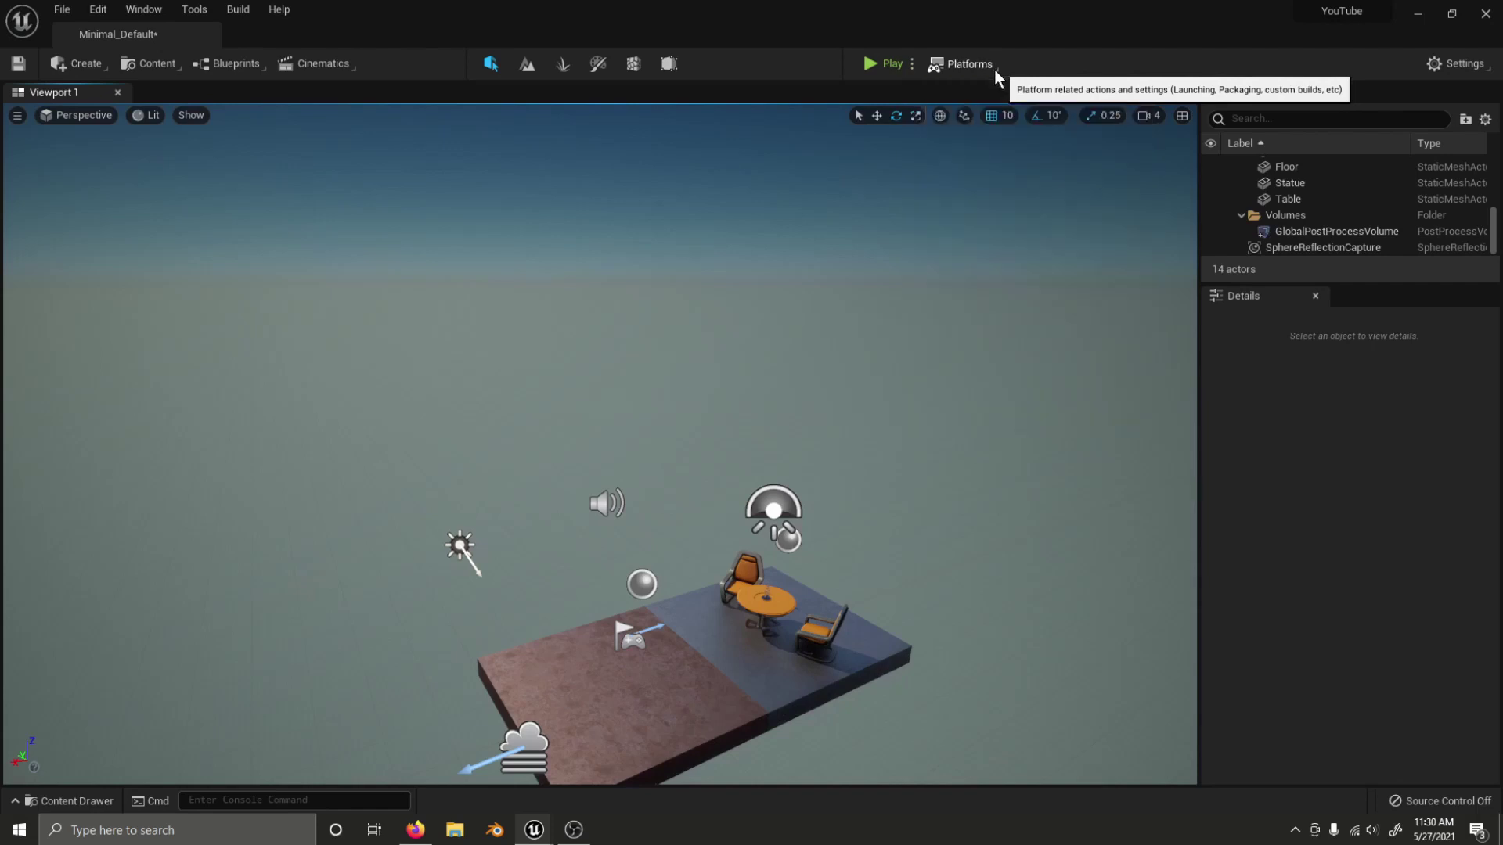
Step: View the project and editor settings, including the Engine Scalability Settings quality levels
{"action": "left_click", "coordinate": [1449, 62]}
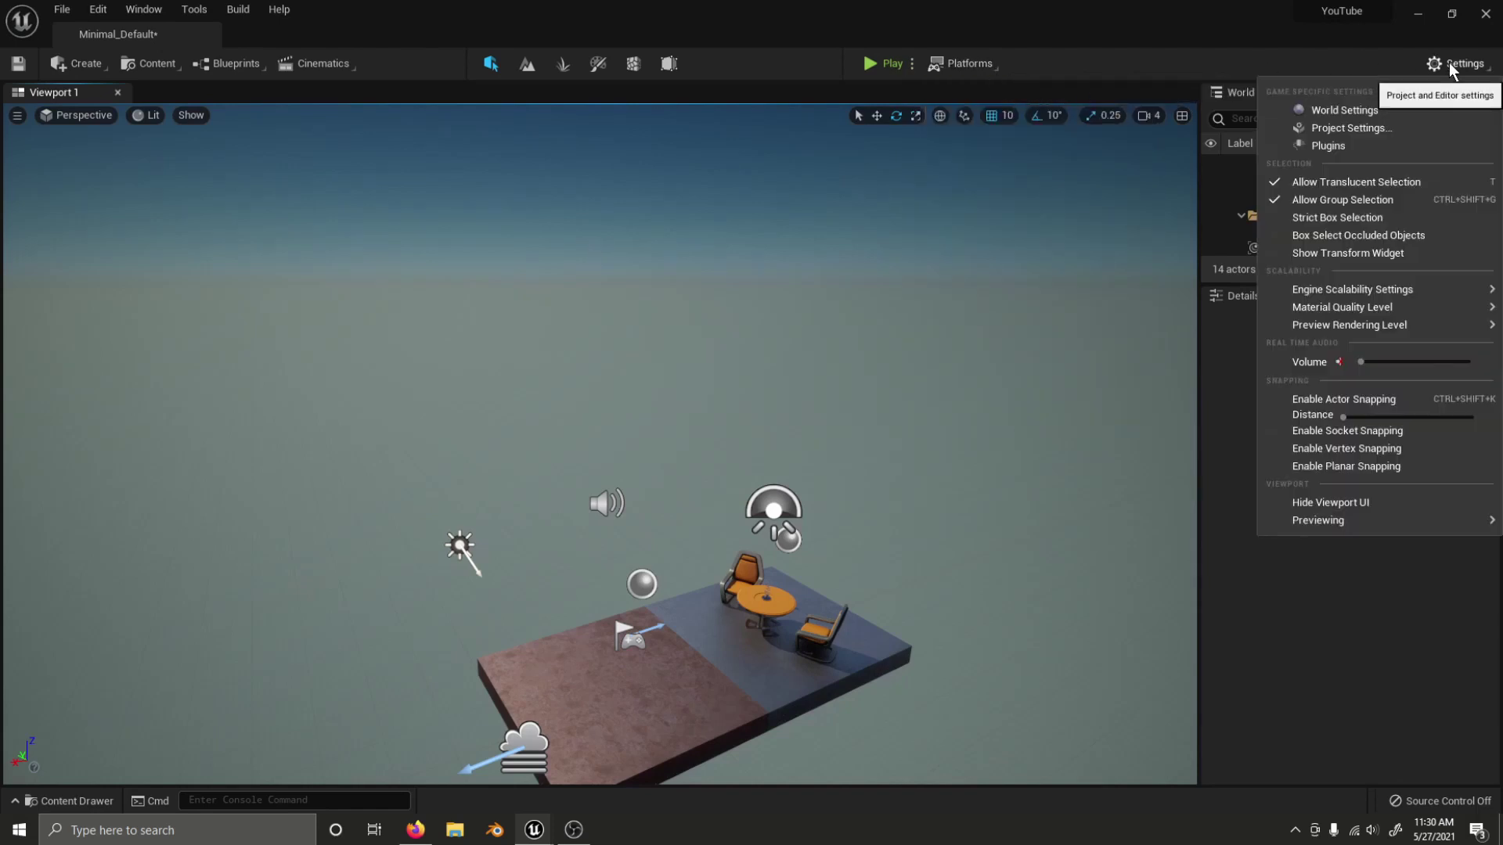
{"action": "mouse_move", "coordinate": [1375, 290]}
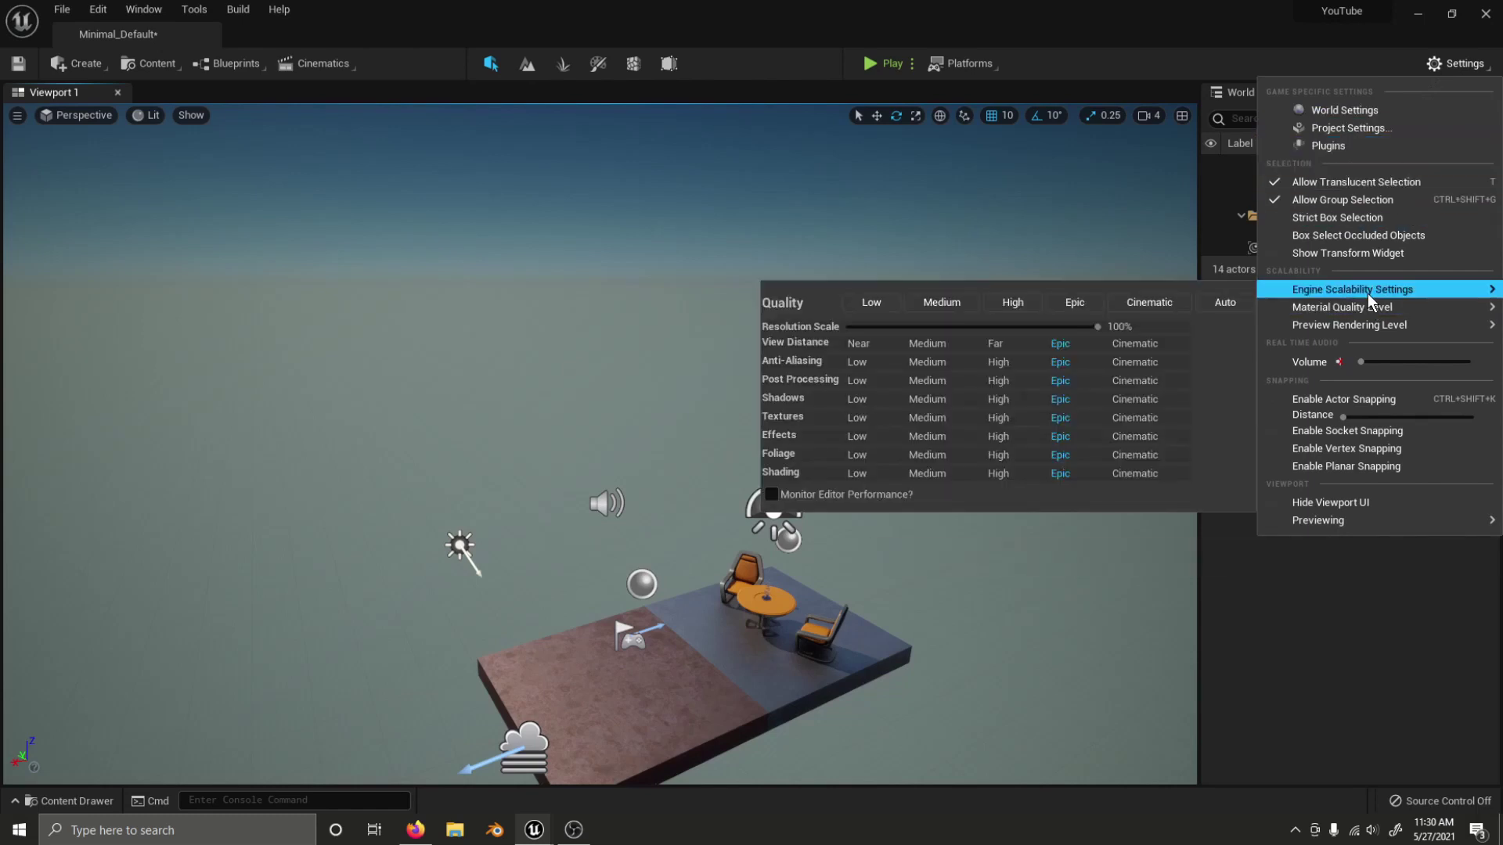
{"action": "left_click", "coordinate": [1261, 9]}
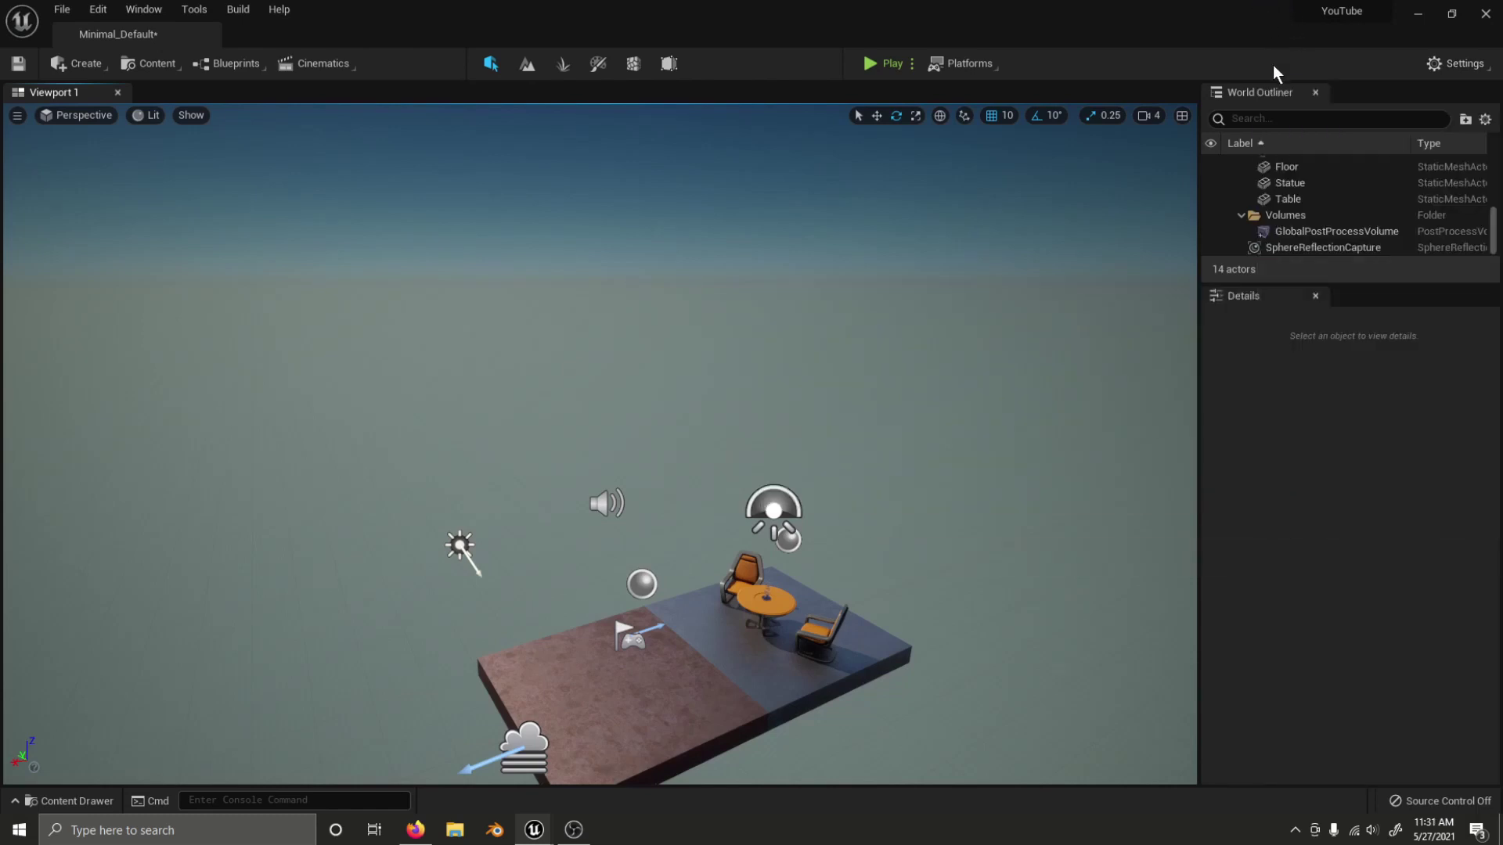
Step: Collapse the tab wells of the World Outliner and Details panels
{"action": "right_click", "coordinate": [1262, 88]}
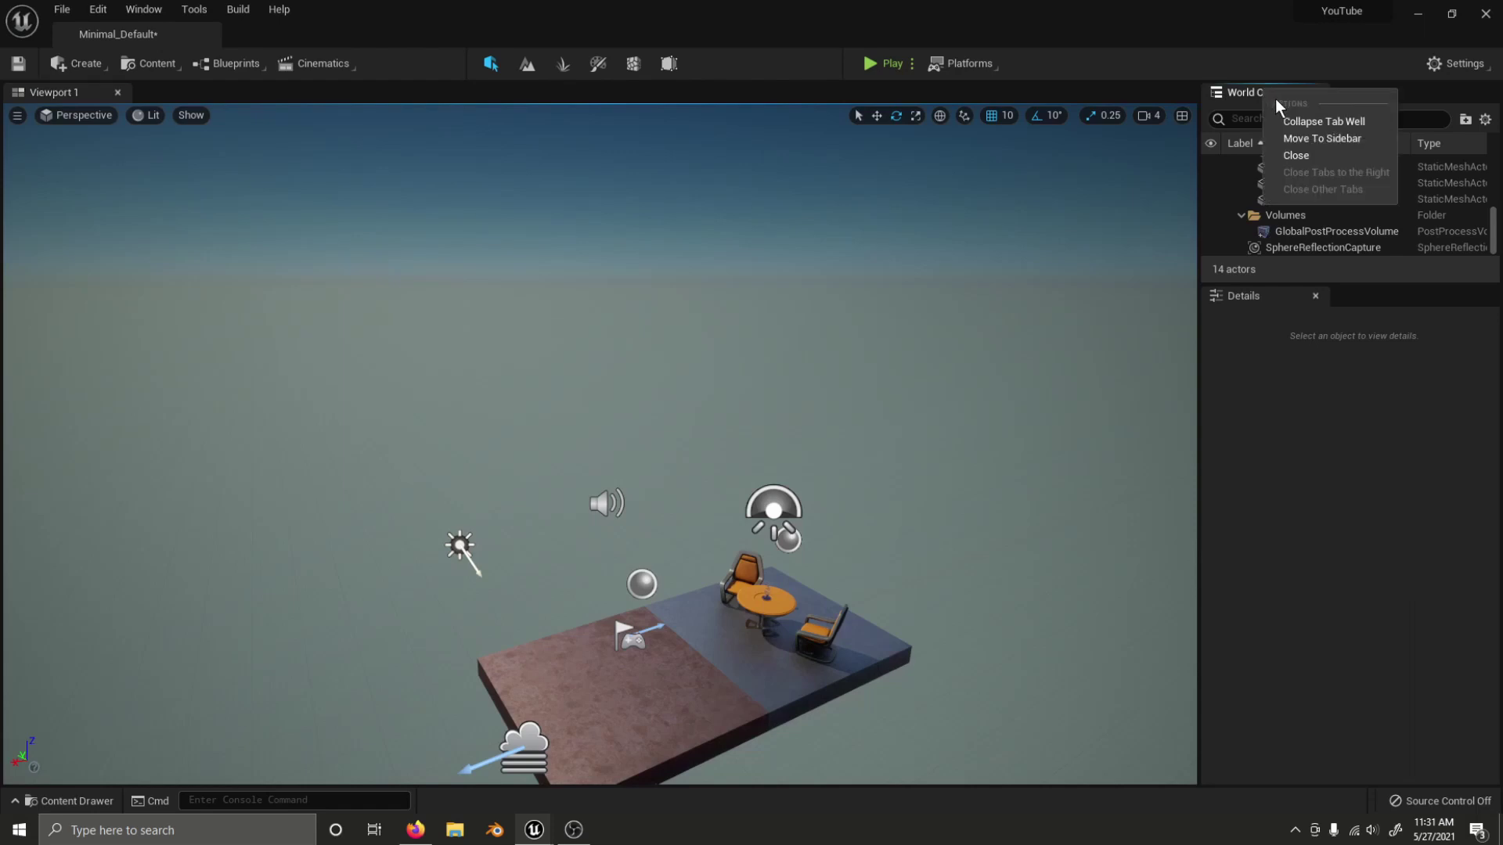
{"action": "left_click", "coordinate": [1310, 122]}
{"action": "right_click", "coordinate": [1261, 294]}
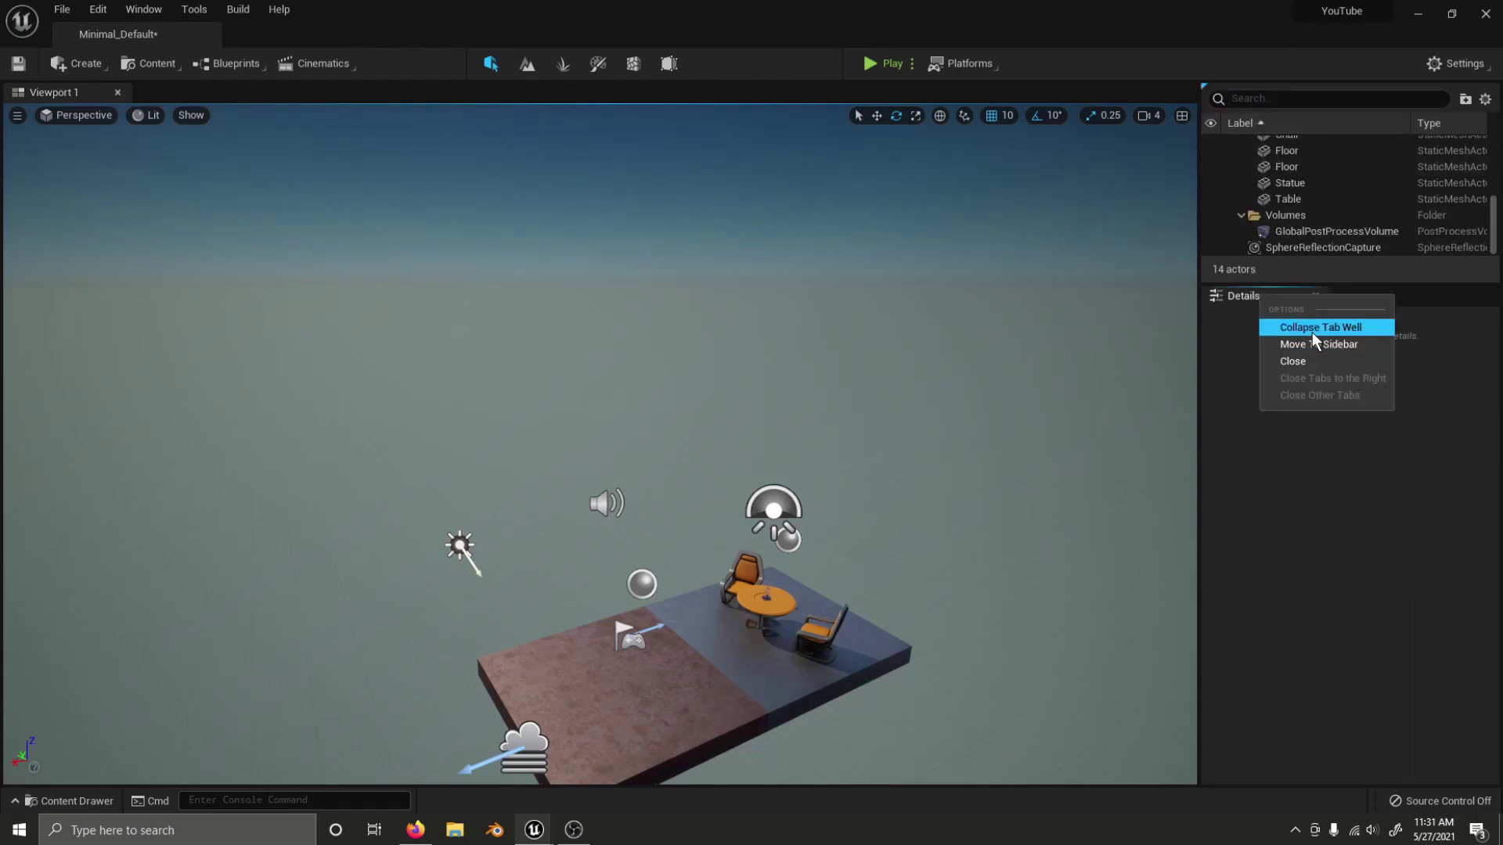
{"action": "left_click", "coordinate": [1312, 329]}
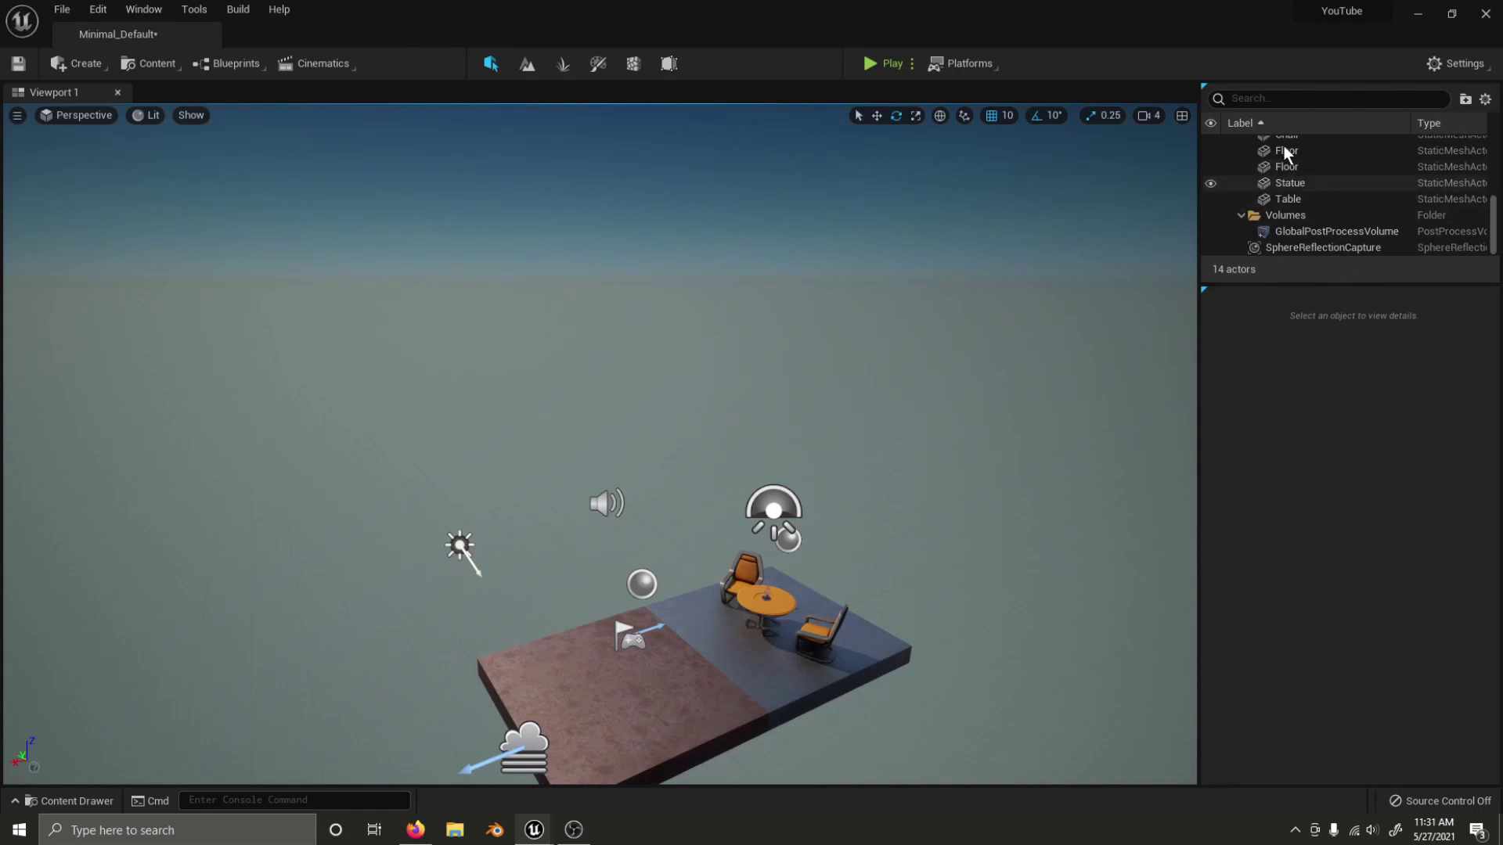
Step: Look through the actor list in the World Outliner, and restore the collapsed tabs of the Details and World Outliner panels
{"action": "scroll", "coordinate": [1315, 201], "scroll_direction": "up", "scroll_amount": 6}
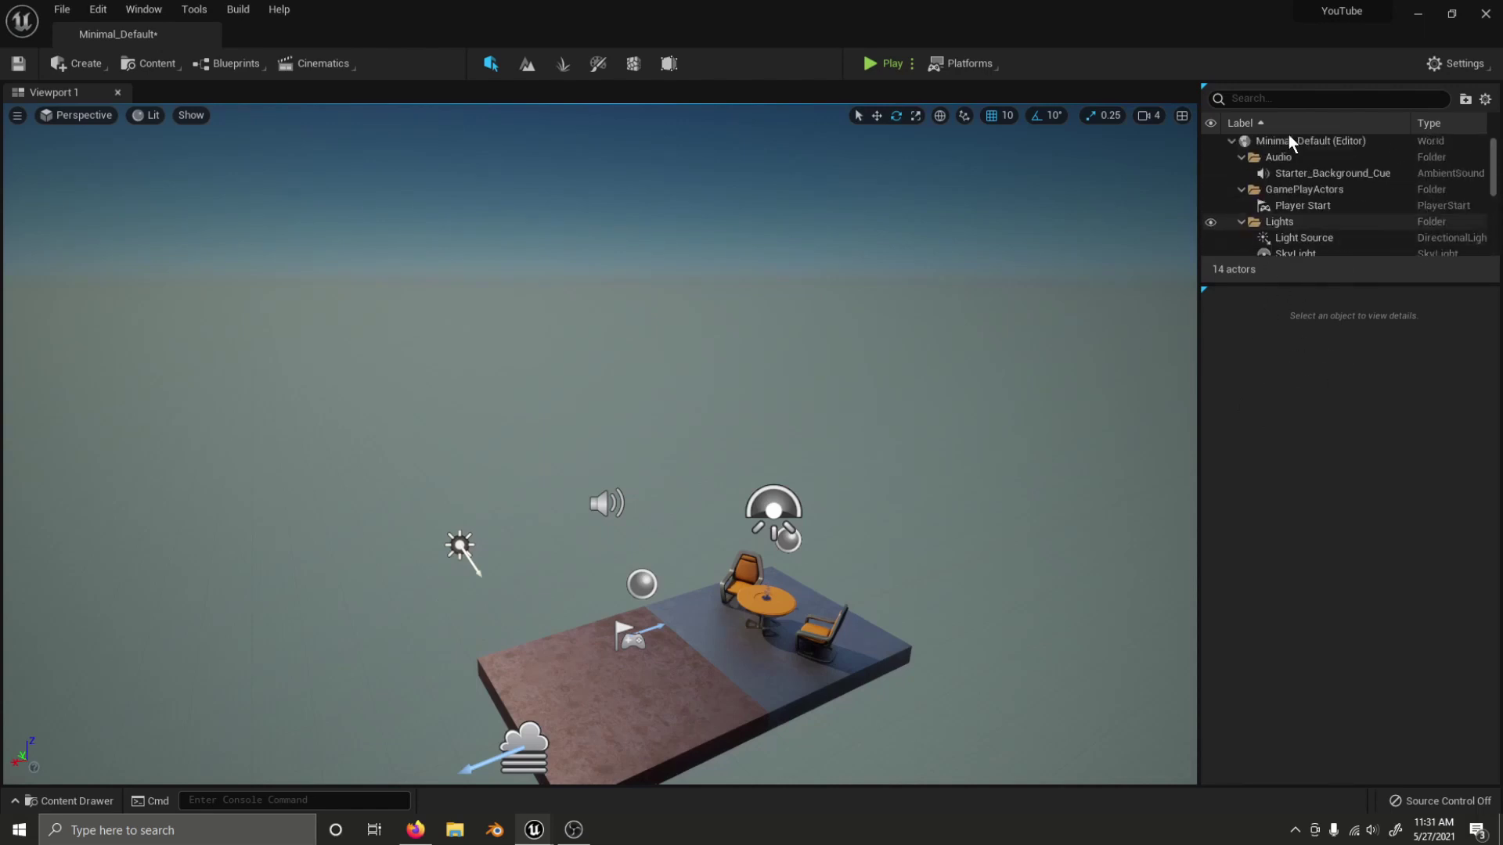
{"action": "scroll", "coordinate": [1293, 147], "scroll_direction": "down", "scroll_amount": 6}
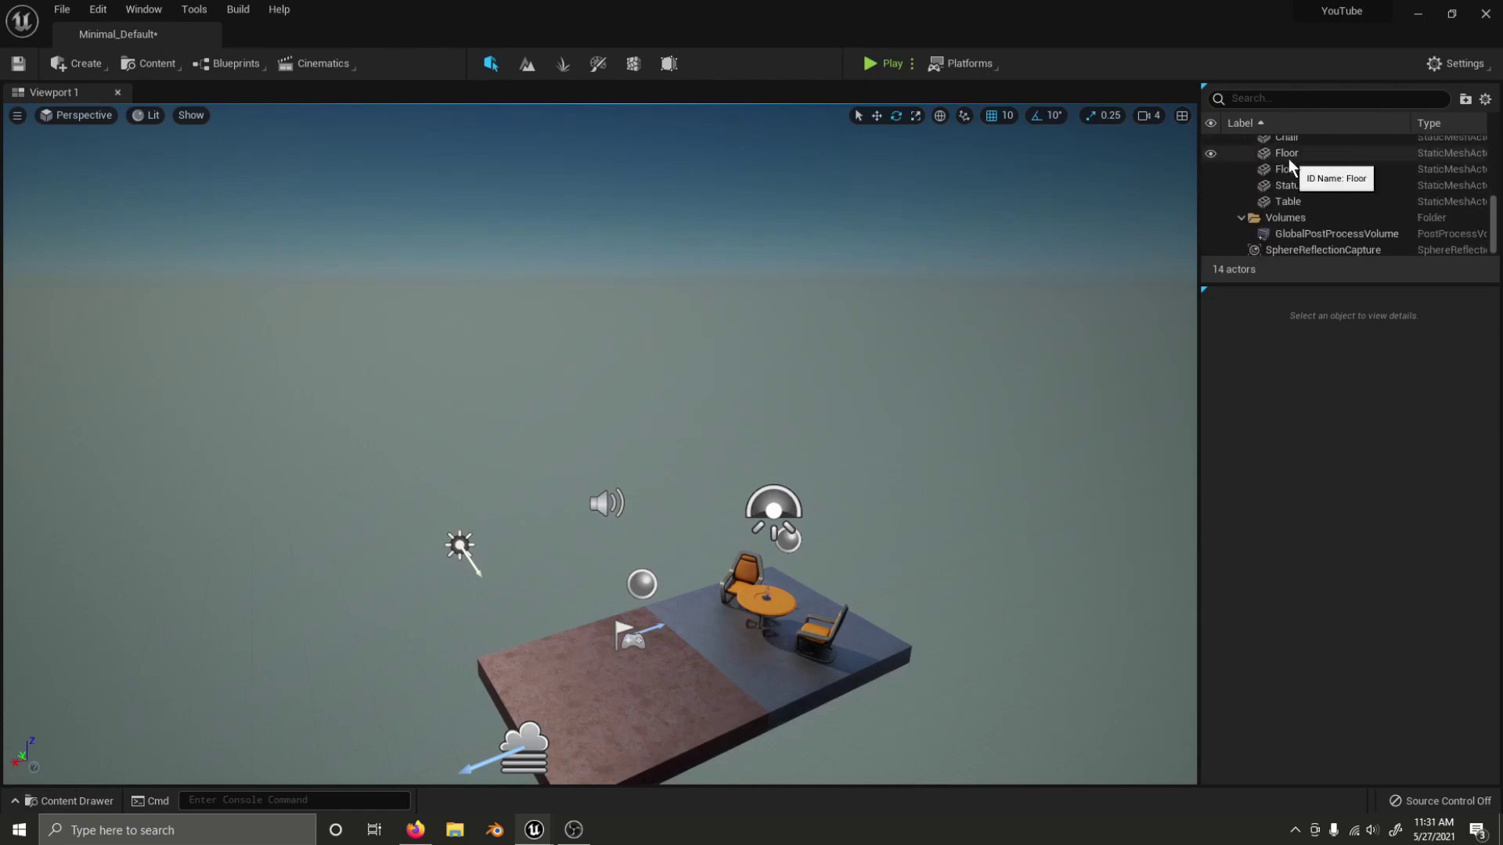
{"action": "scroll", "coordinate": [1288, 158], "scroll_direction": "up", "scroll_amount": 5}
{"action": "scroll", "coordinate": [1288, 176], "scroll_direction": "down", "scroll_amount": 3}
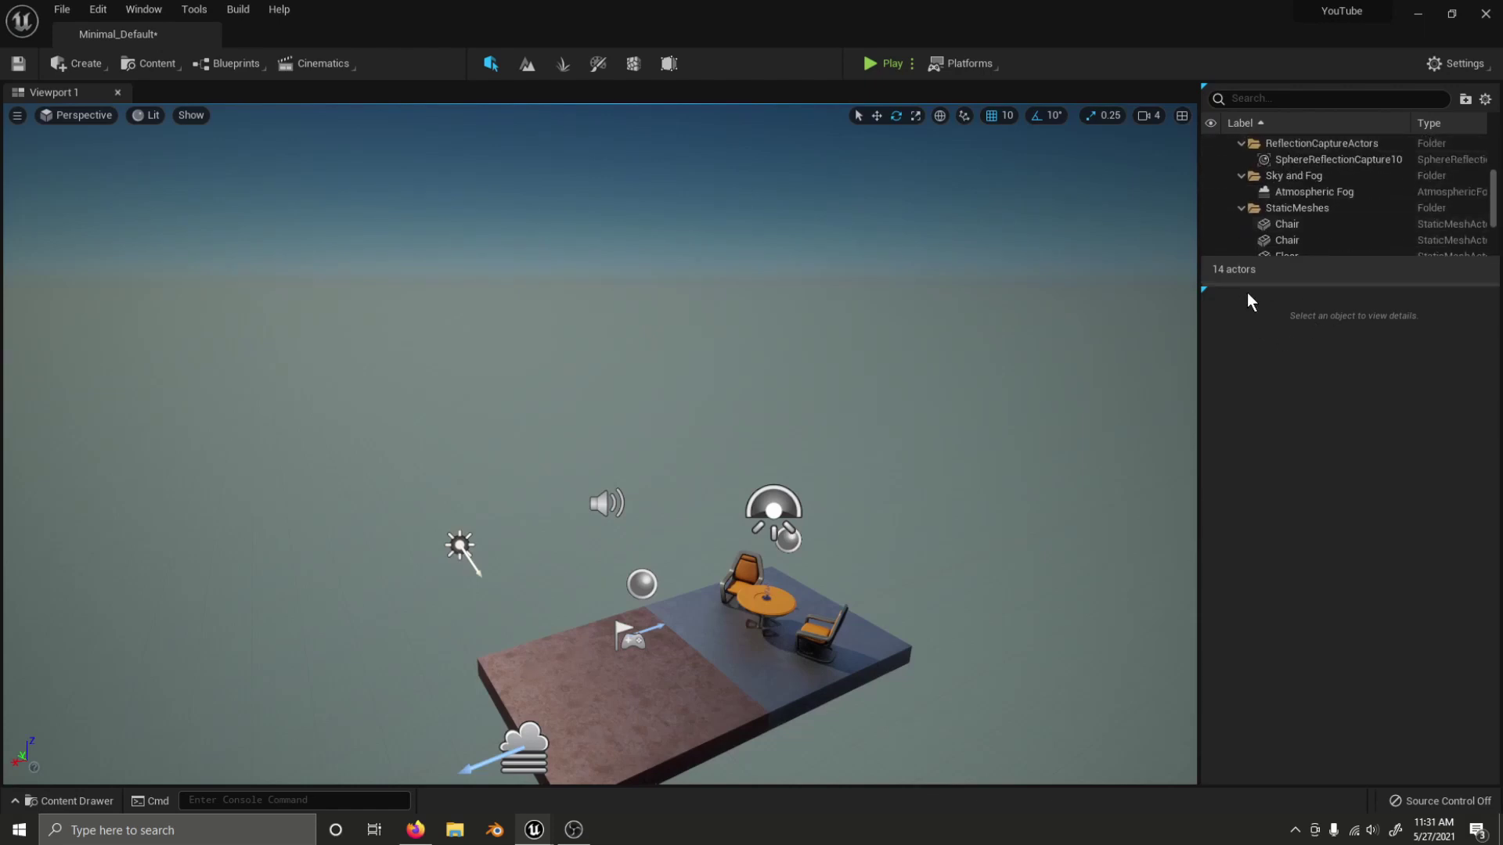
{"action": "left_click", "coordinate": [1205, 289]}
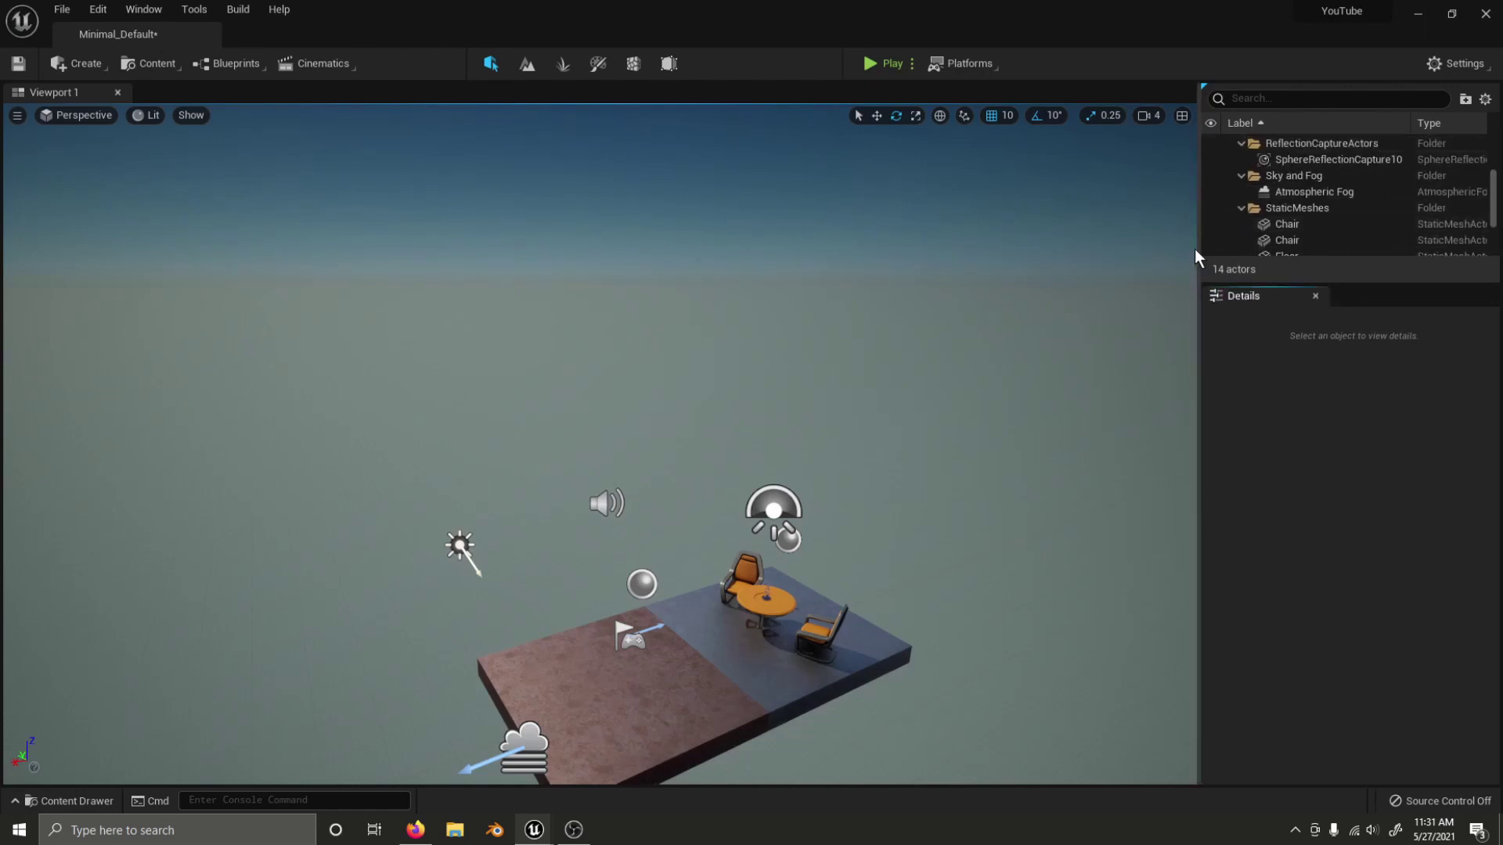
{"action": "left_click", "coordinate": [1205, 83]}
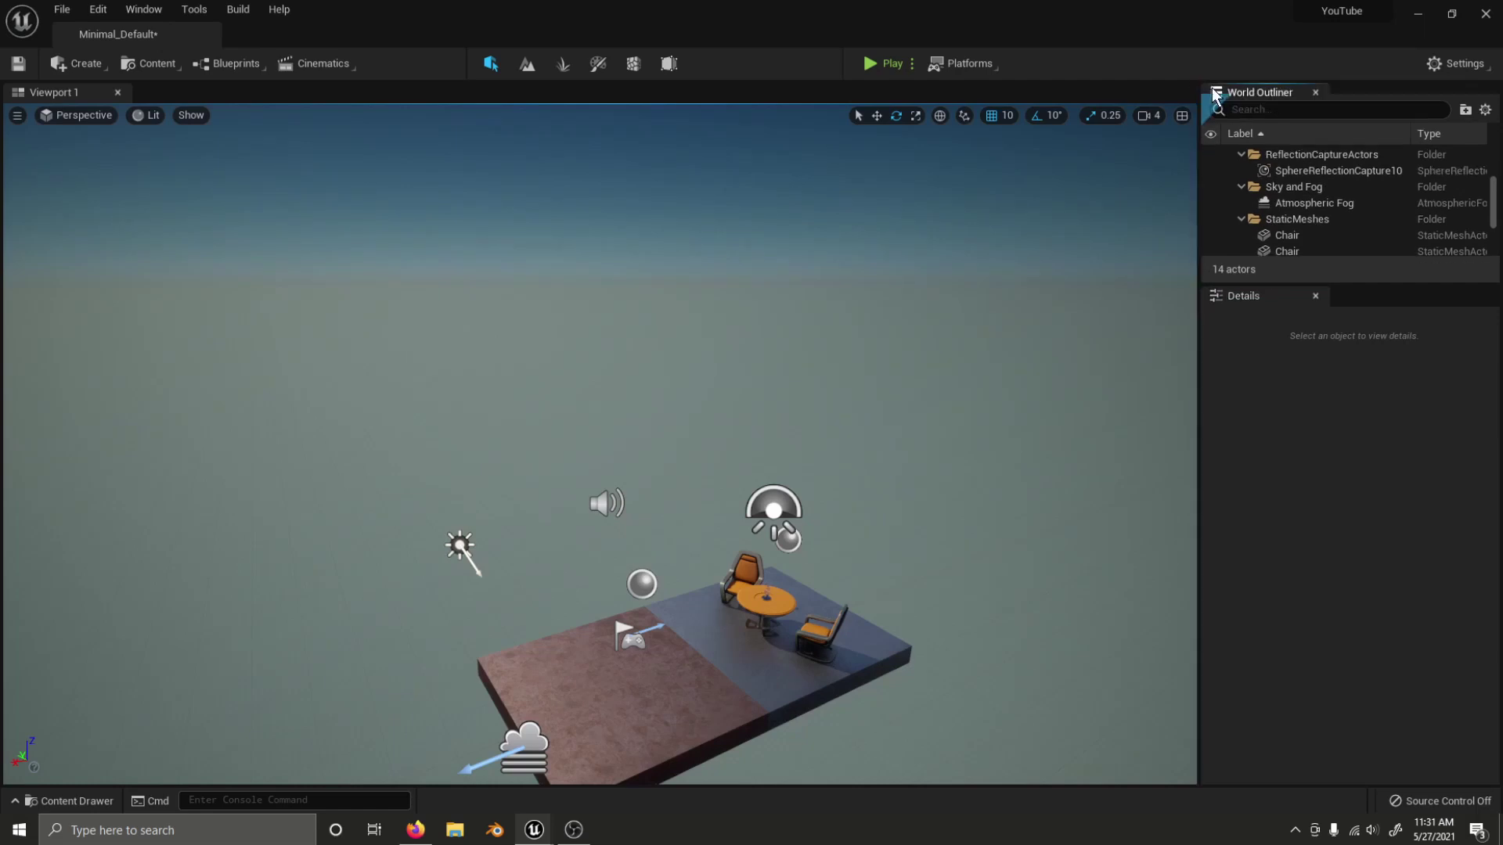
Step: Move the World Outliner and Details panels to the sidebar
{"action": "right_click", "coordinate": [1242, 96]}
{"action": "left_click", "coordinate": [1303, 147]}
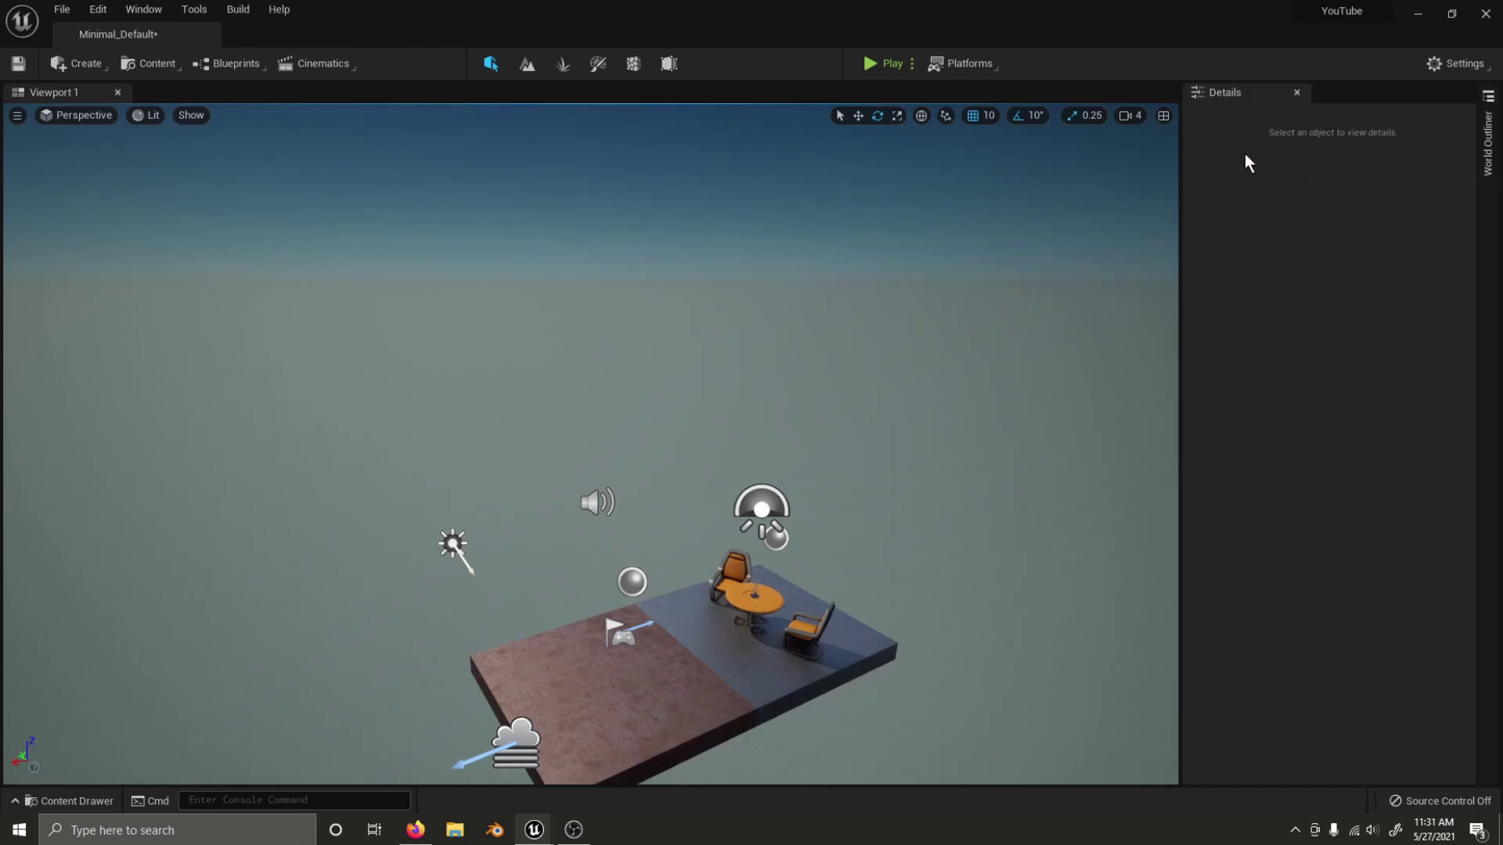
{"action": "right_click", "coordinate": [1227, 94]}
{"action": "left_click", "coordinate": [1262, 143]}
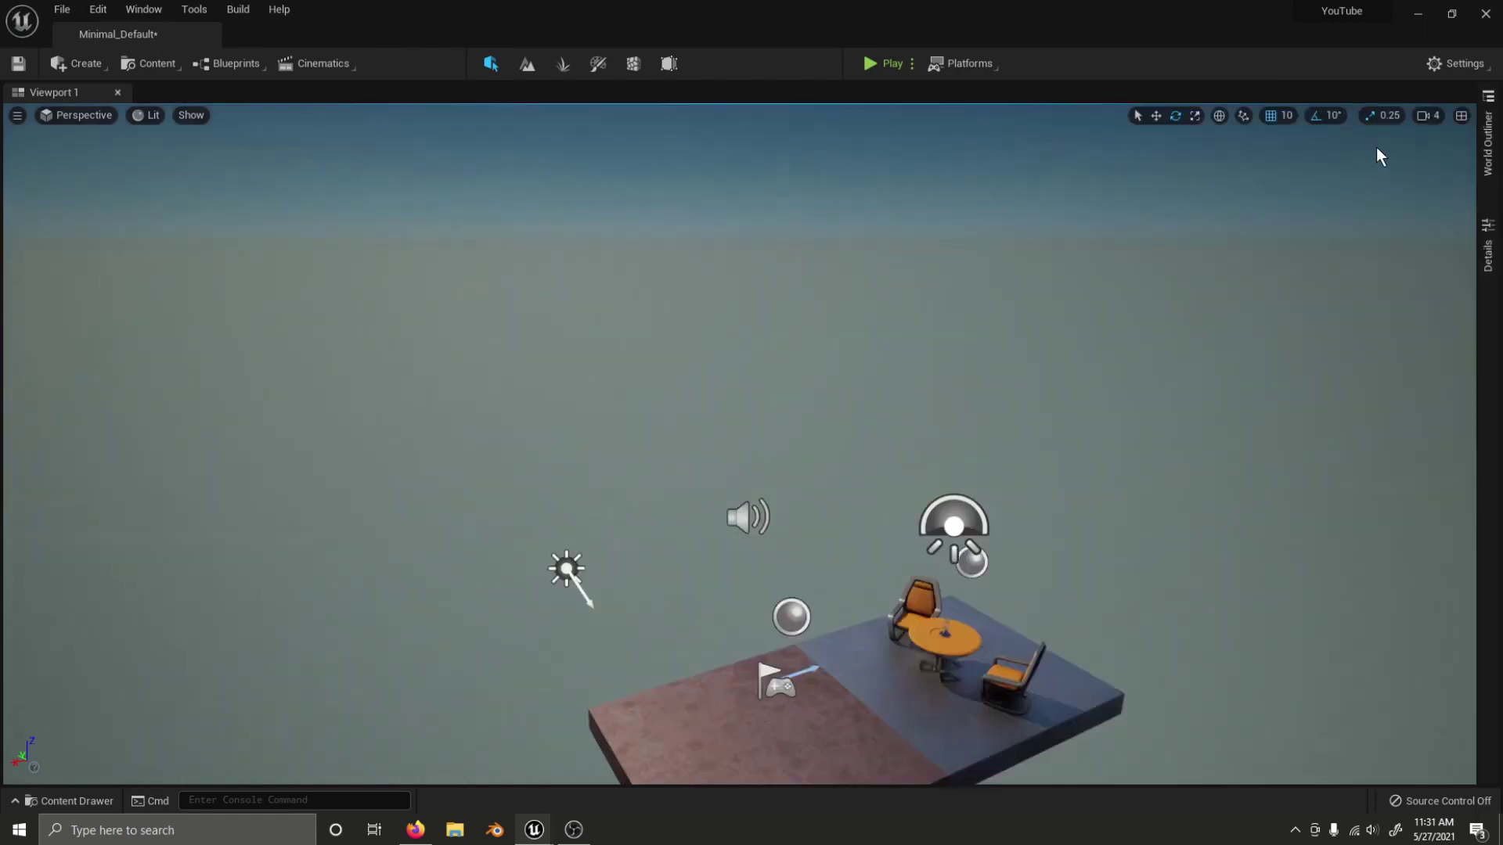
Step: View the World Outliner and Details panels in turn from the sidebar
{"action": "left_click", "coordinate": [1486, 161]}
{"action": "left_click", "coordinate": [1488, 168]}
{"action": "left_click", "coordinate": [1489, 176]}
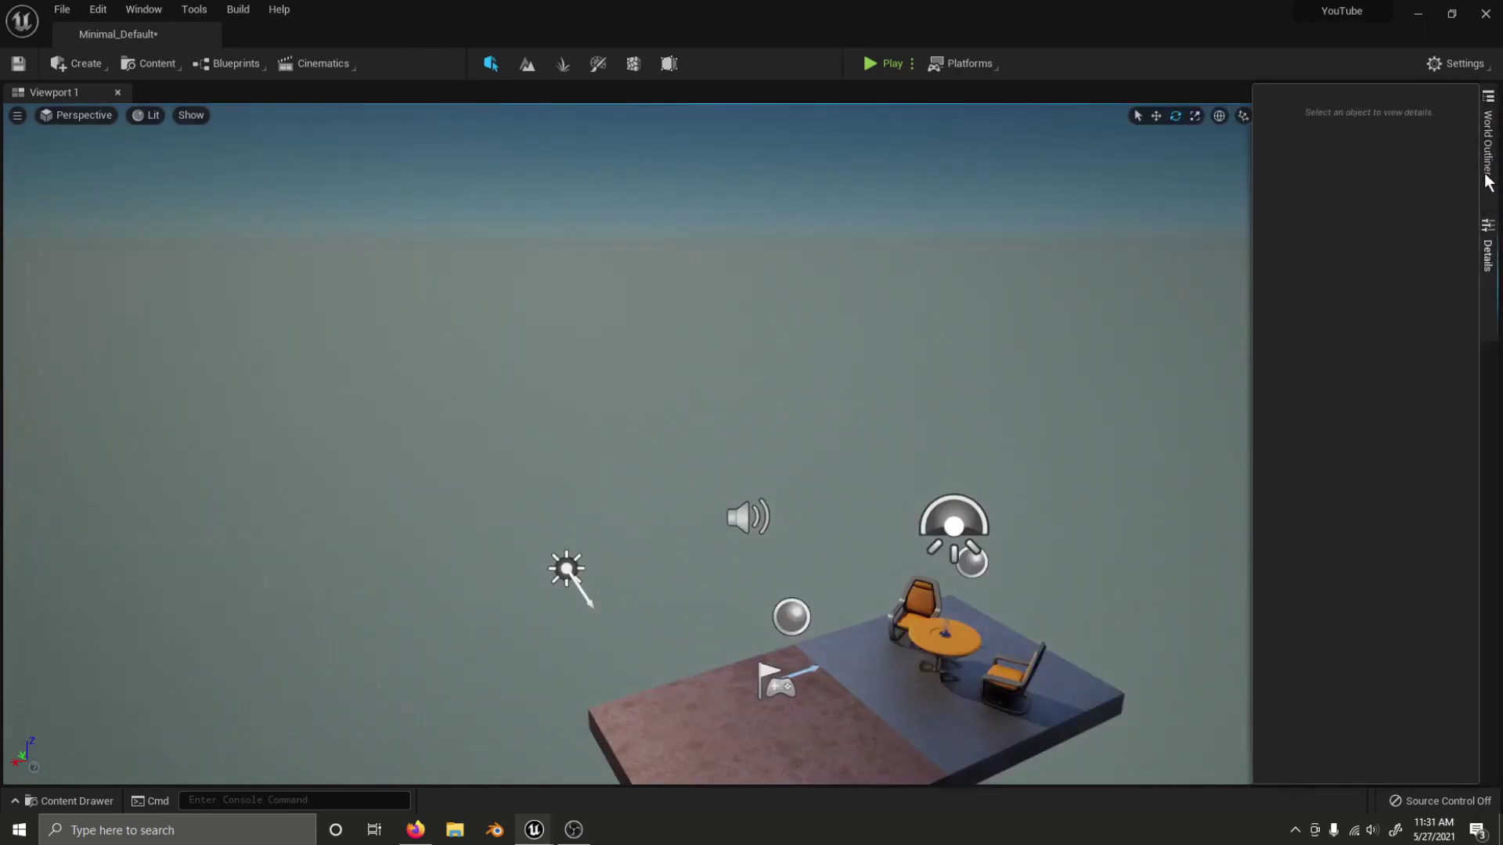
{"action": "left_click", "coordinate": [1487, 251]}
{"action": "left_click", "coordinate": [1488, 251]}
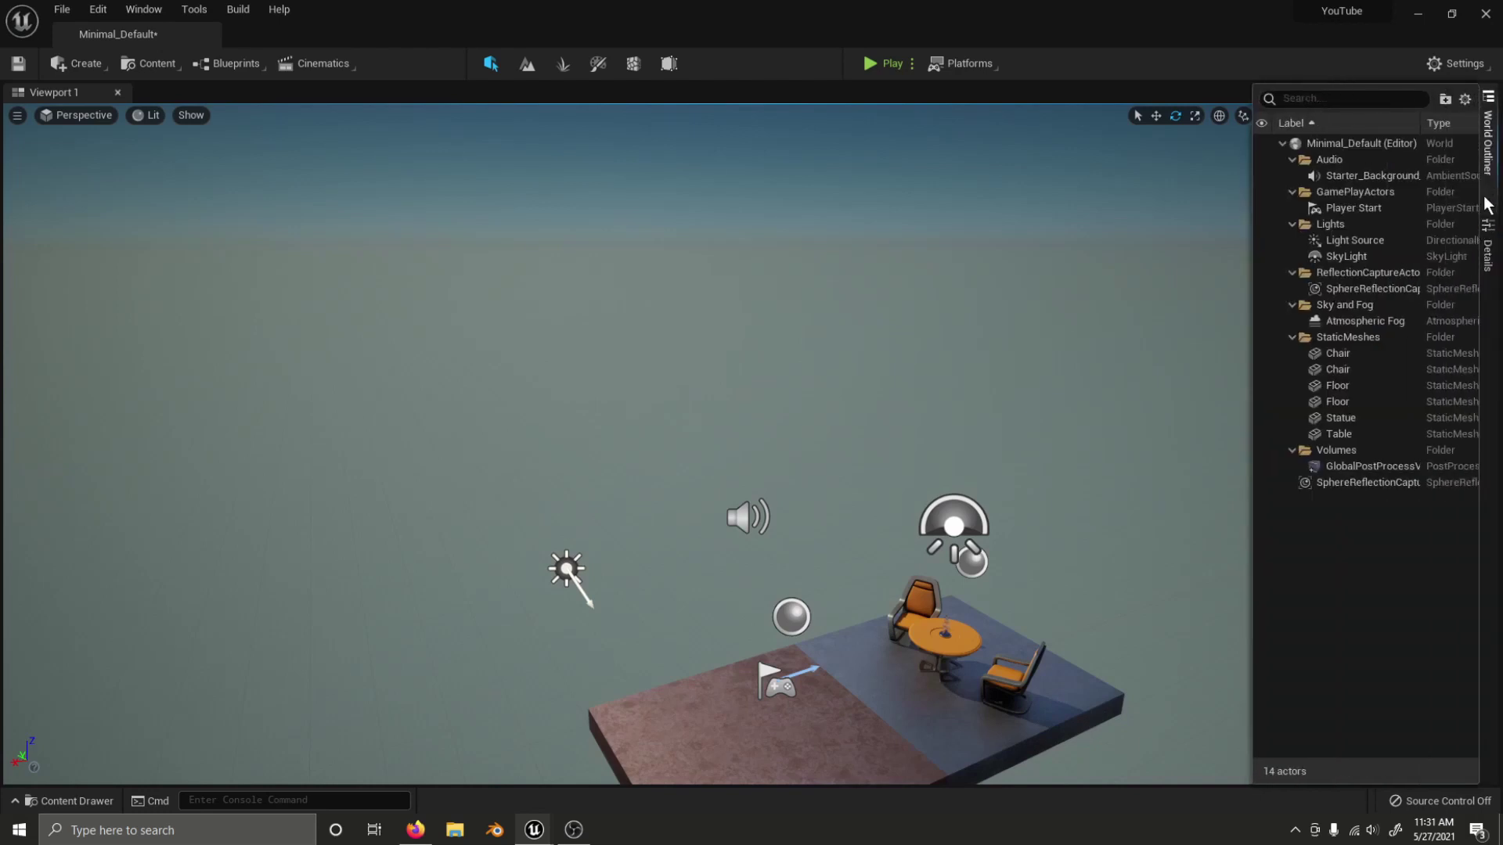
{"action": "left_click", "coordinate": [1487, 251]}
{"action": "left_click", "coordinate": [1487, 161]}
Step: Restore the World Outliner and Details panels from the sidebar to their docked positions
{"action": "right_click", "coordinate": [1491, 162]}
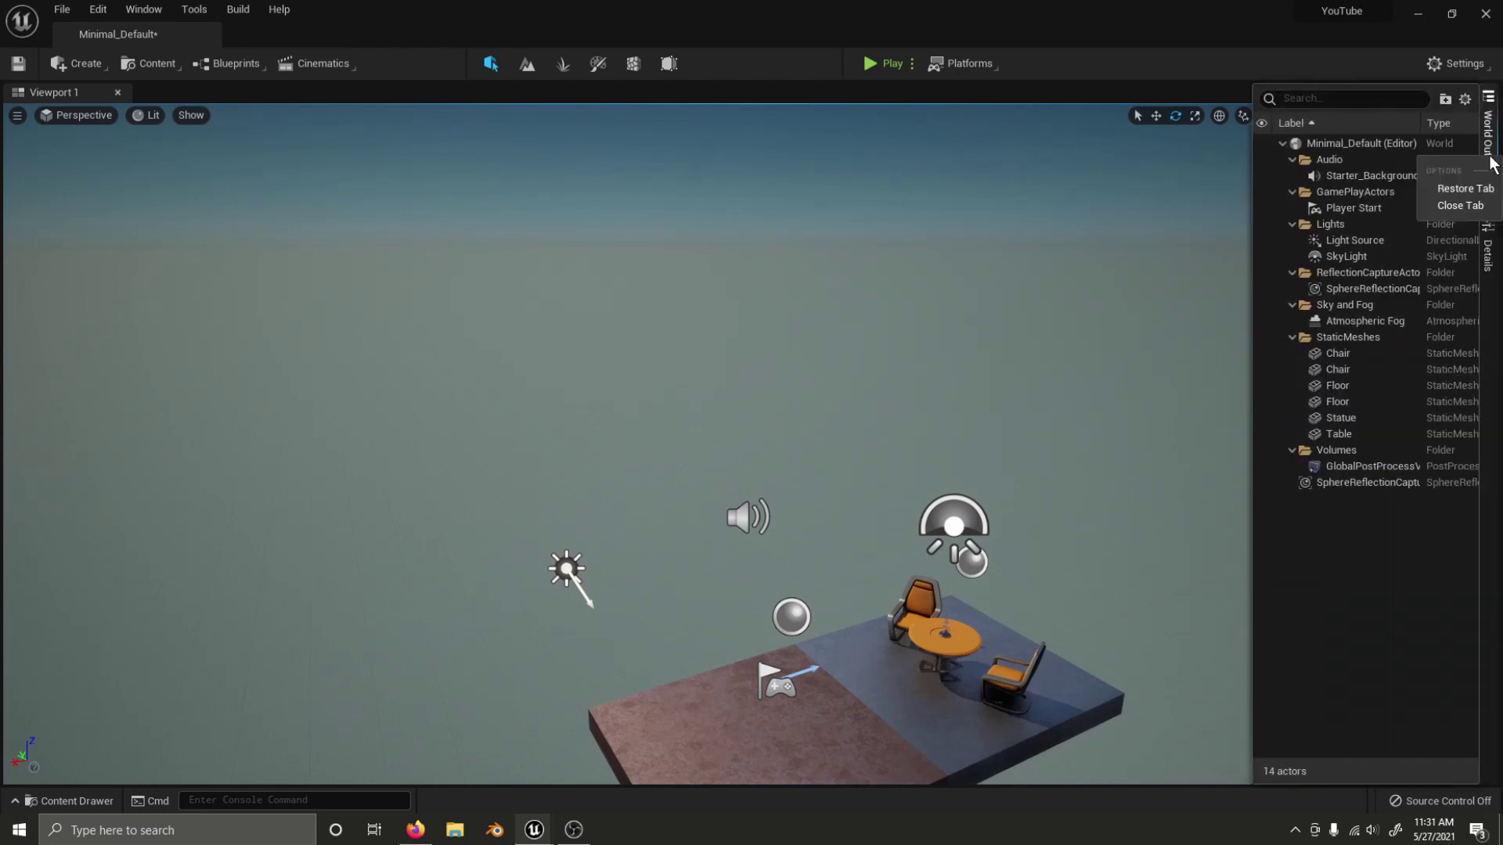
{"action": "left_click", "coordinate": [1465, 189]}
{"action": "right_click", "coordinate": [1487, 145]}
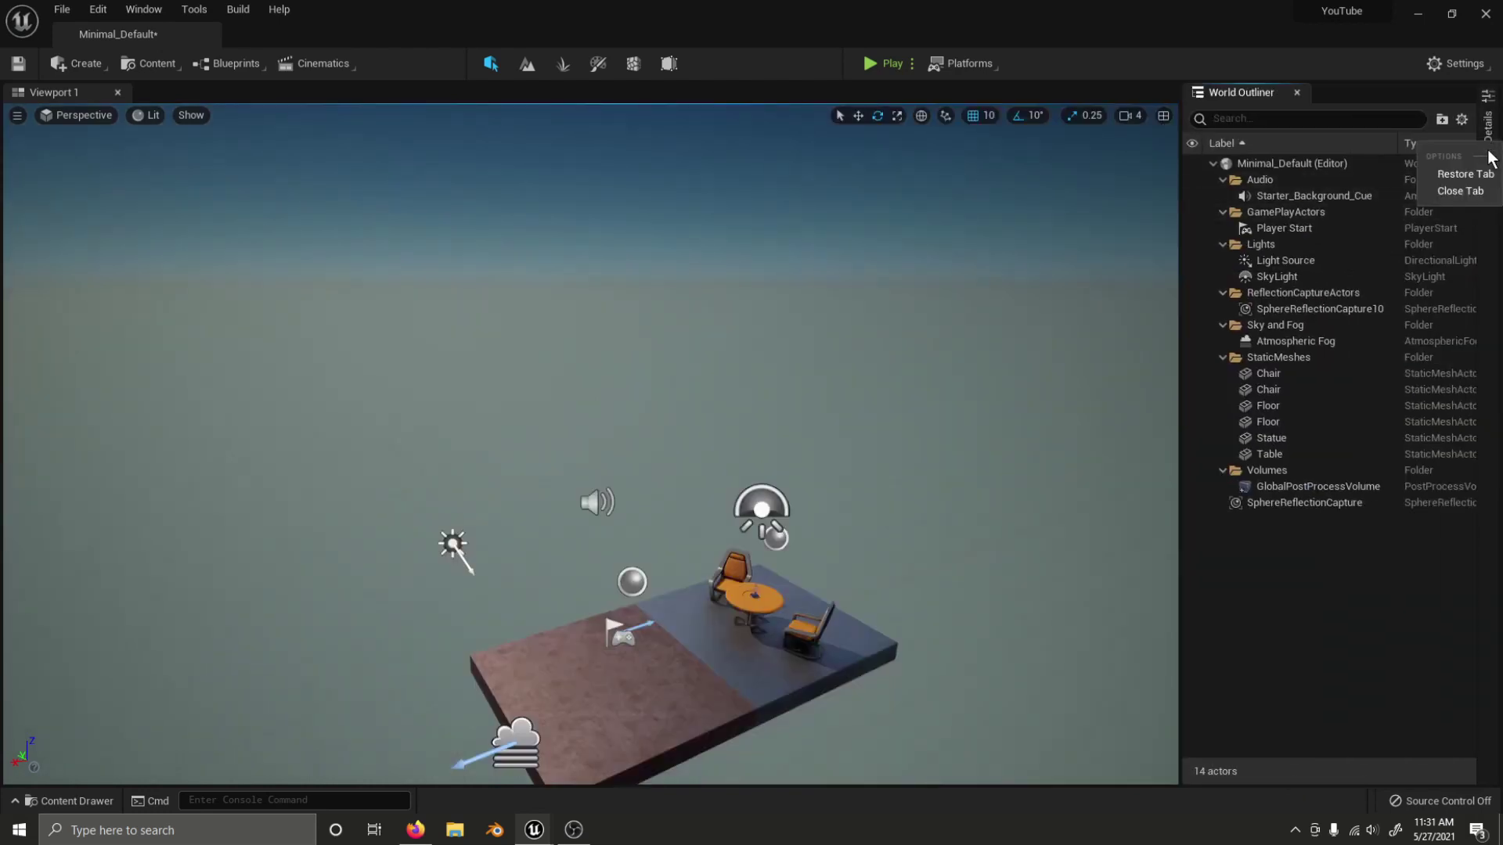
{"action": "left_click", "coordinate": [1462, 191]}
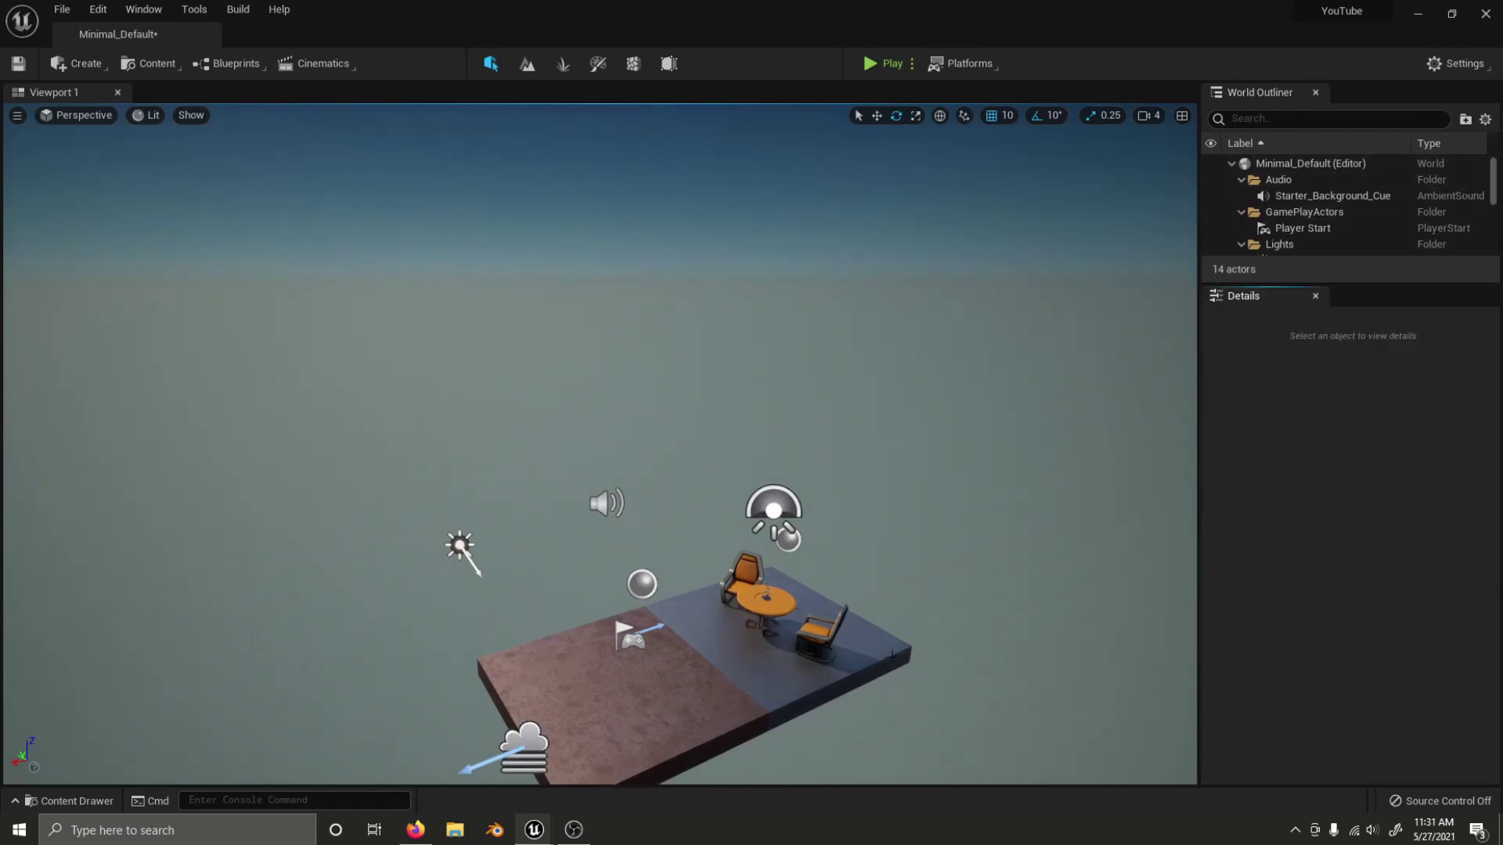
Step: Select the chair nearest the platform's outer edge, widen the property name column in its details, and add Simulate Physics to the favorites
{"action": "left_click", "coordinate": [822, 635]}
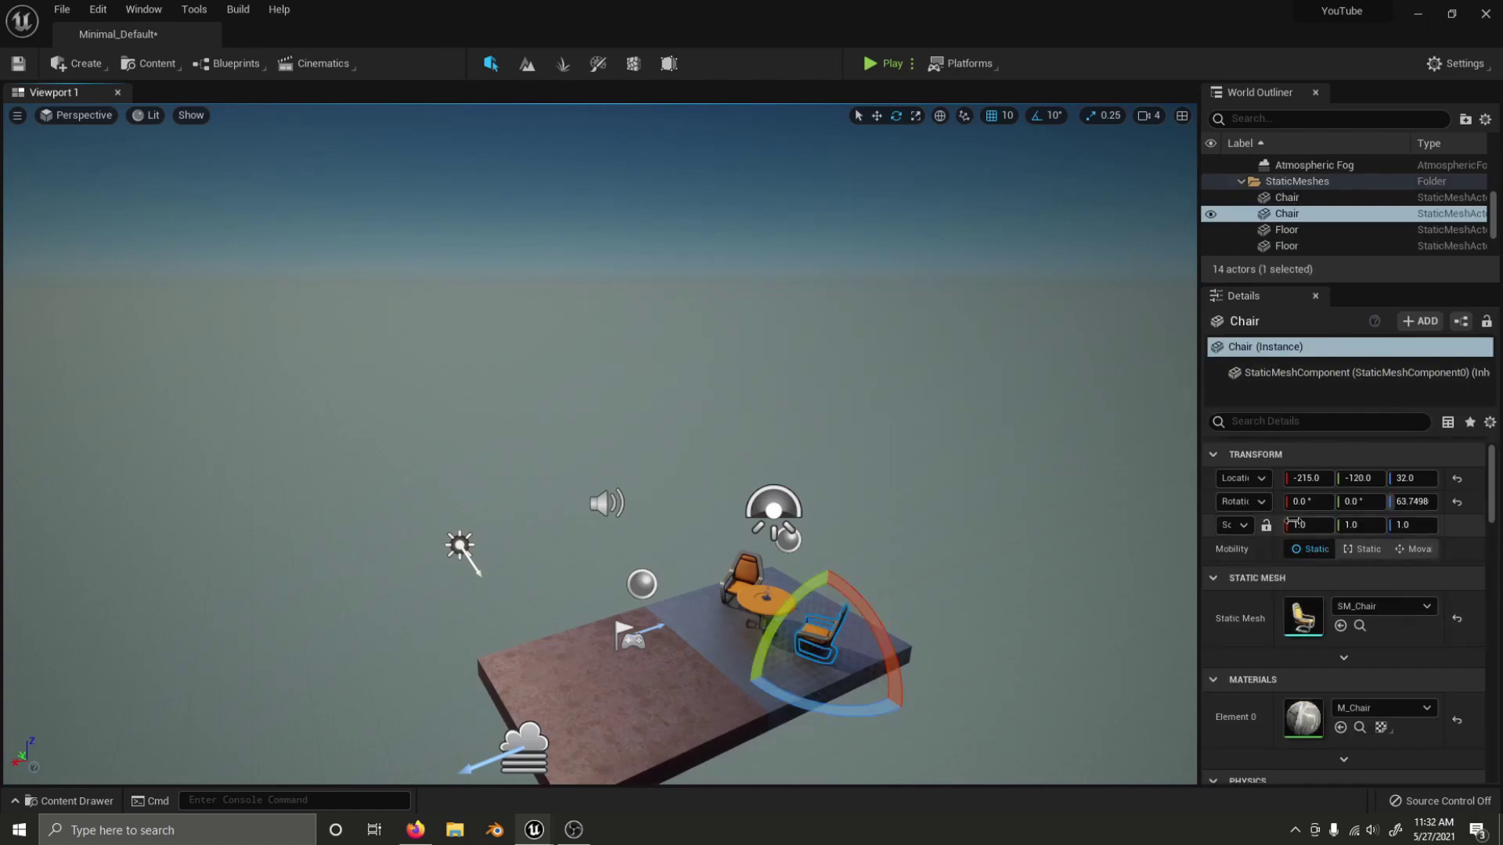
{"action": "scroll", "coordinate": [1295, 513], "scroll_direction": "down", "scroll_amount": 4}
{"action": "scroll", "coordinate": [1295, 517], "scroll_direction": "down", "scroll_amount": 2}
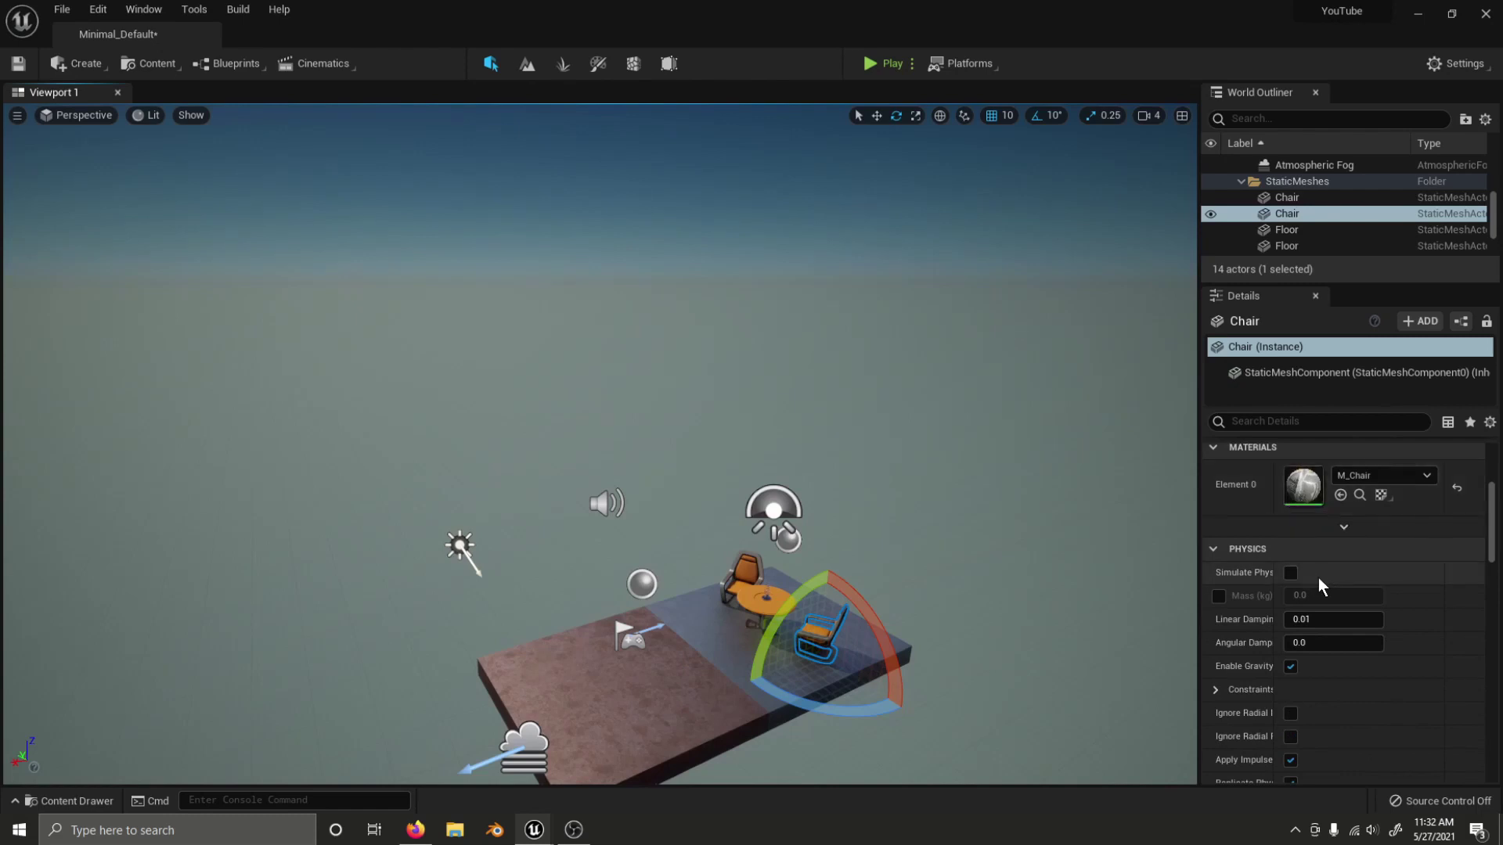
{"action": "left_click_drag", "start_coordinate": [1271, 578], "coordinate": [1282, 587]}
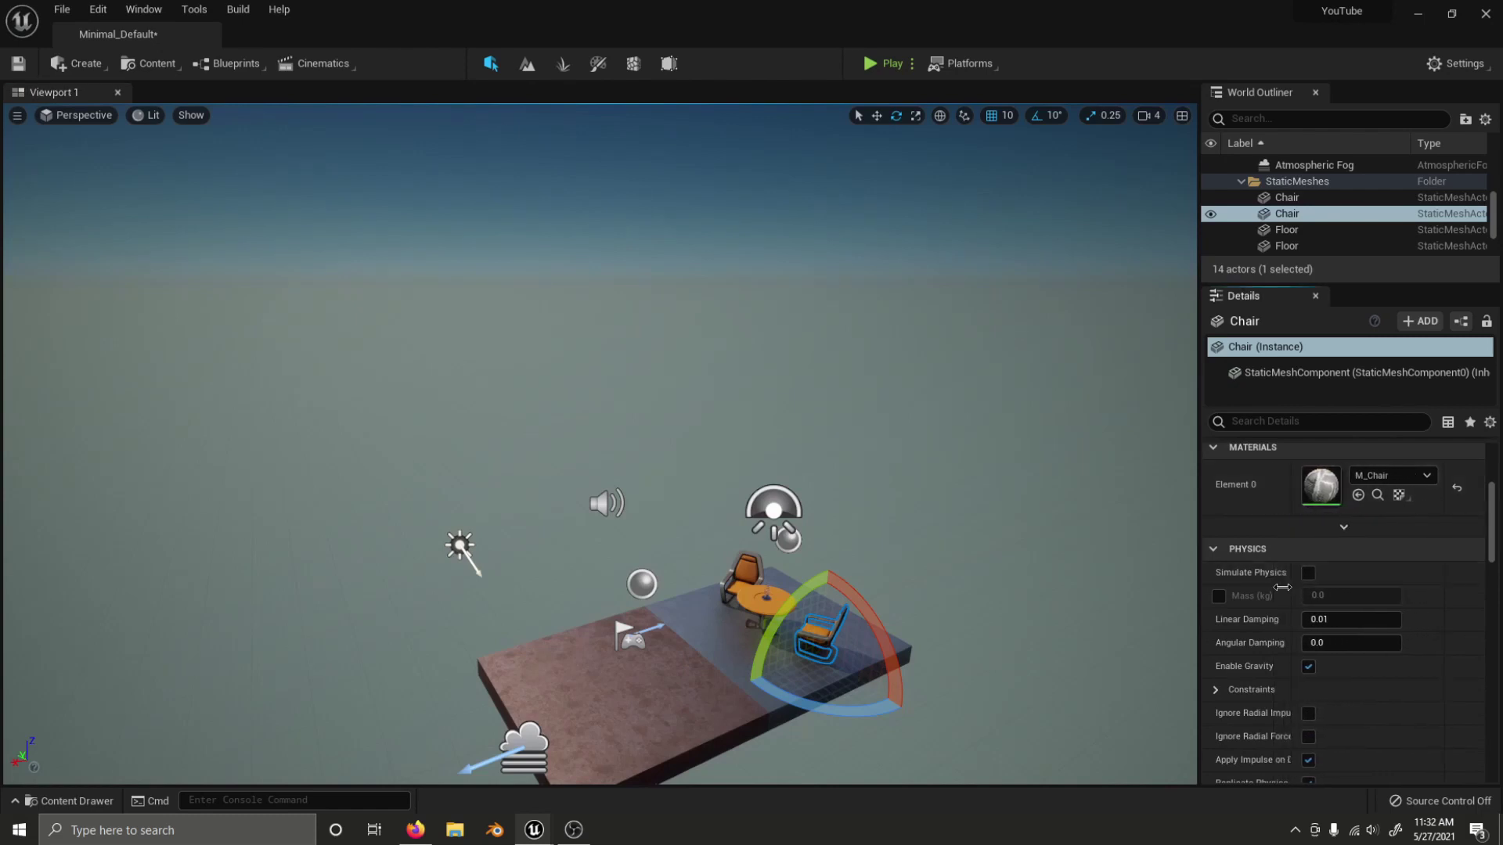
{"action": "right_click", "coordinate": [1407, 568]}
{"action": "left_click", "coordinate": [1422, 609]}
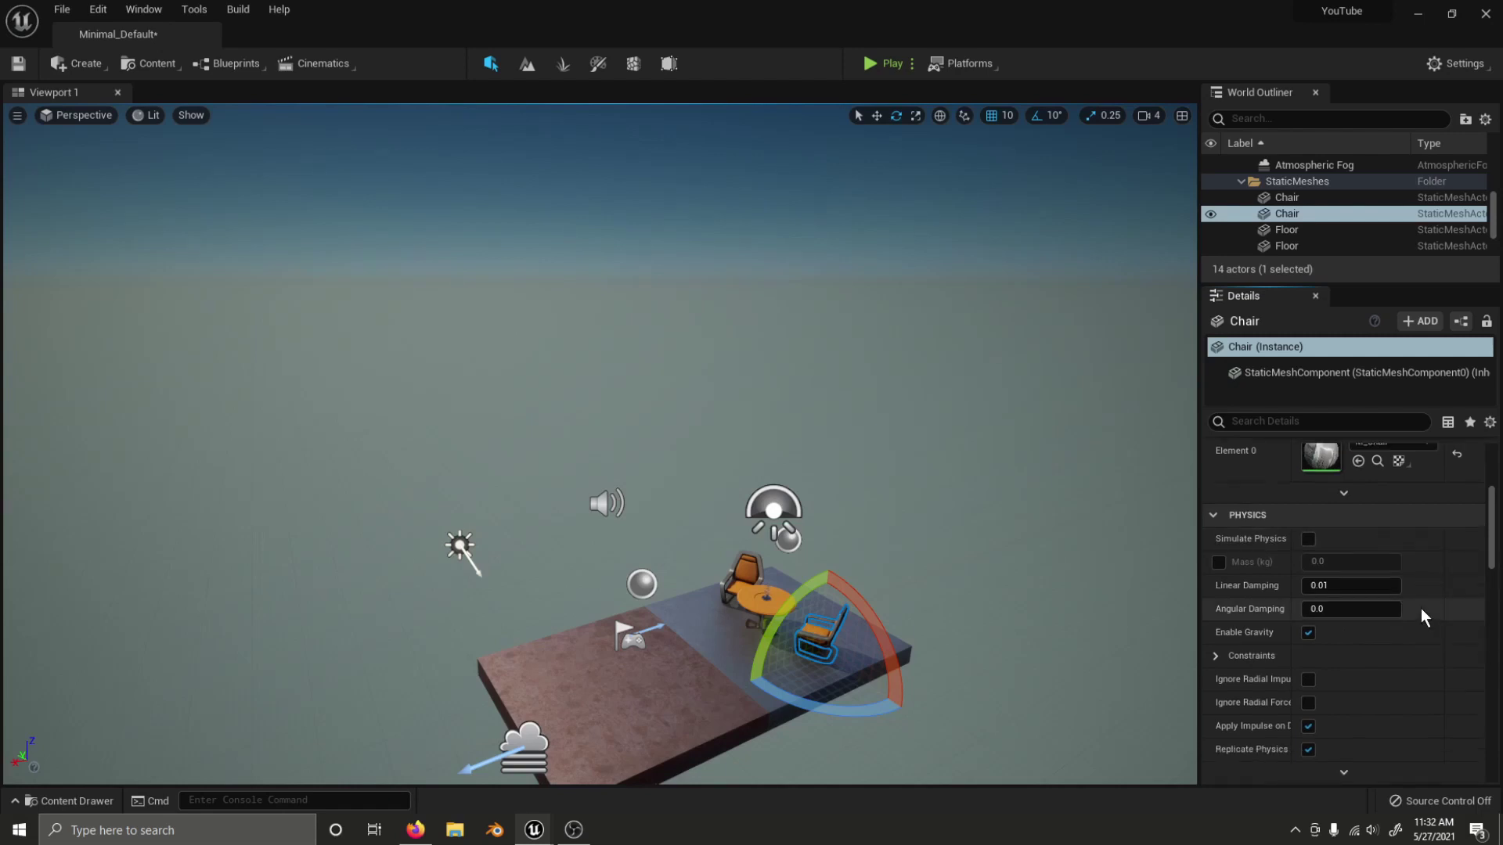
Step: Show the Favorites category in the chair's details, try to remove Simulate Physics from it, and hide the category again
{"action": "scroll", "coordinate": [1402, 580], "scroll_direction": "up", "scroll_amount": 3}
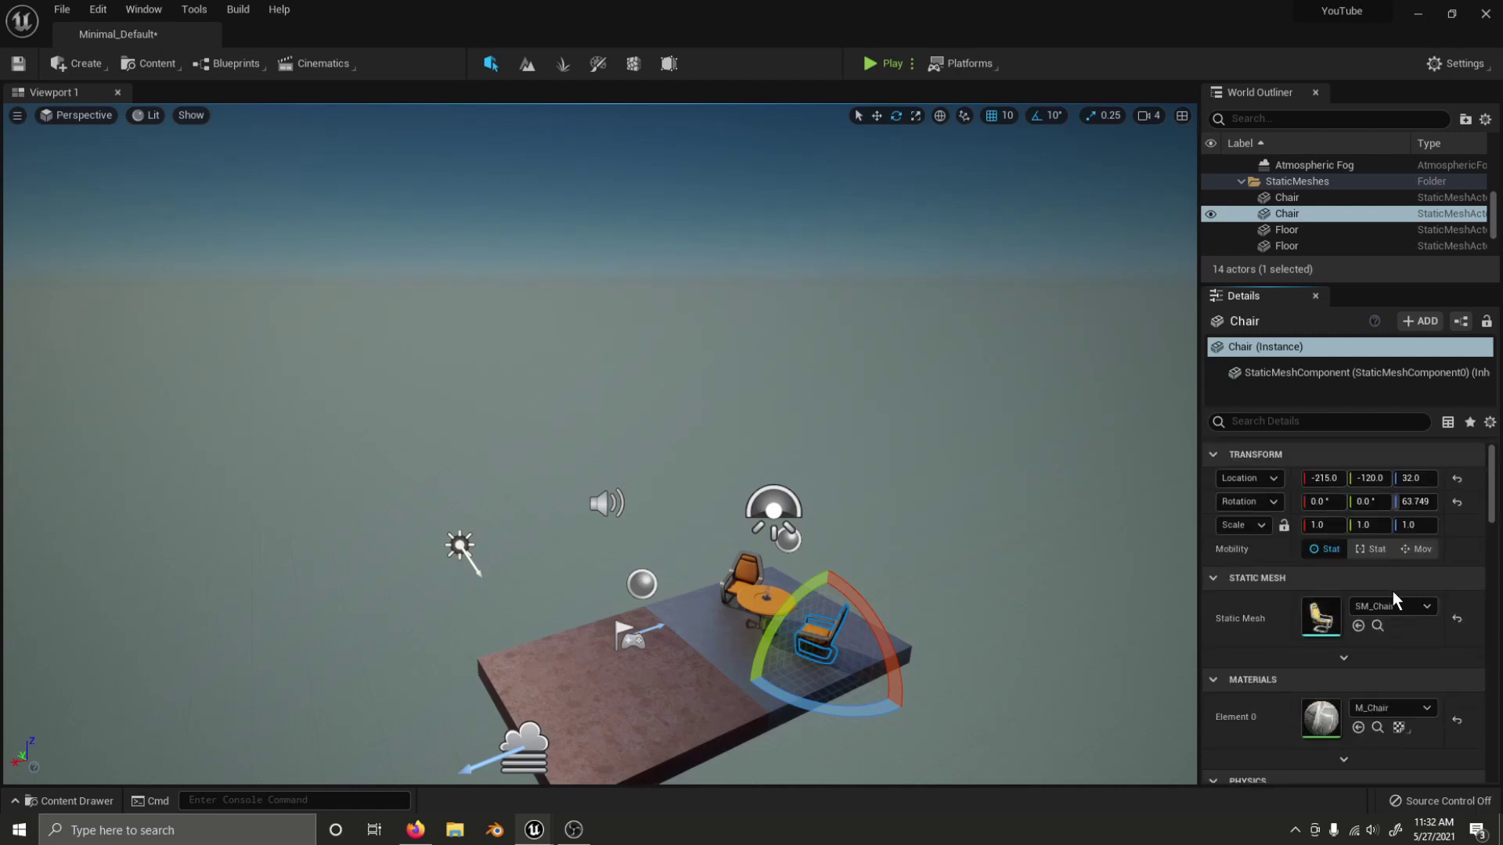
{"action": "left_click", "coordinate": [1470, 421]}
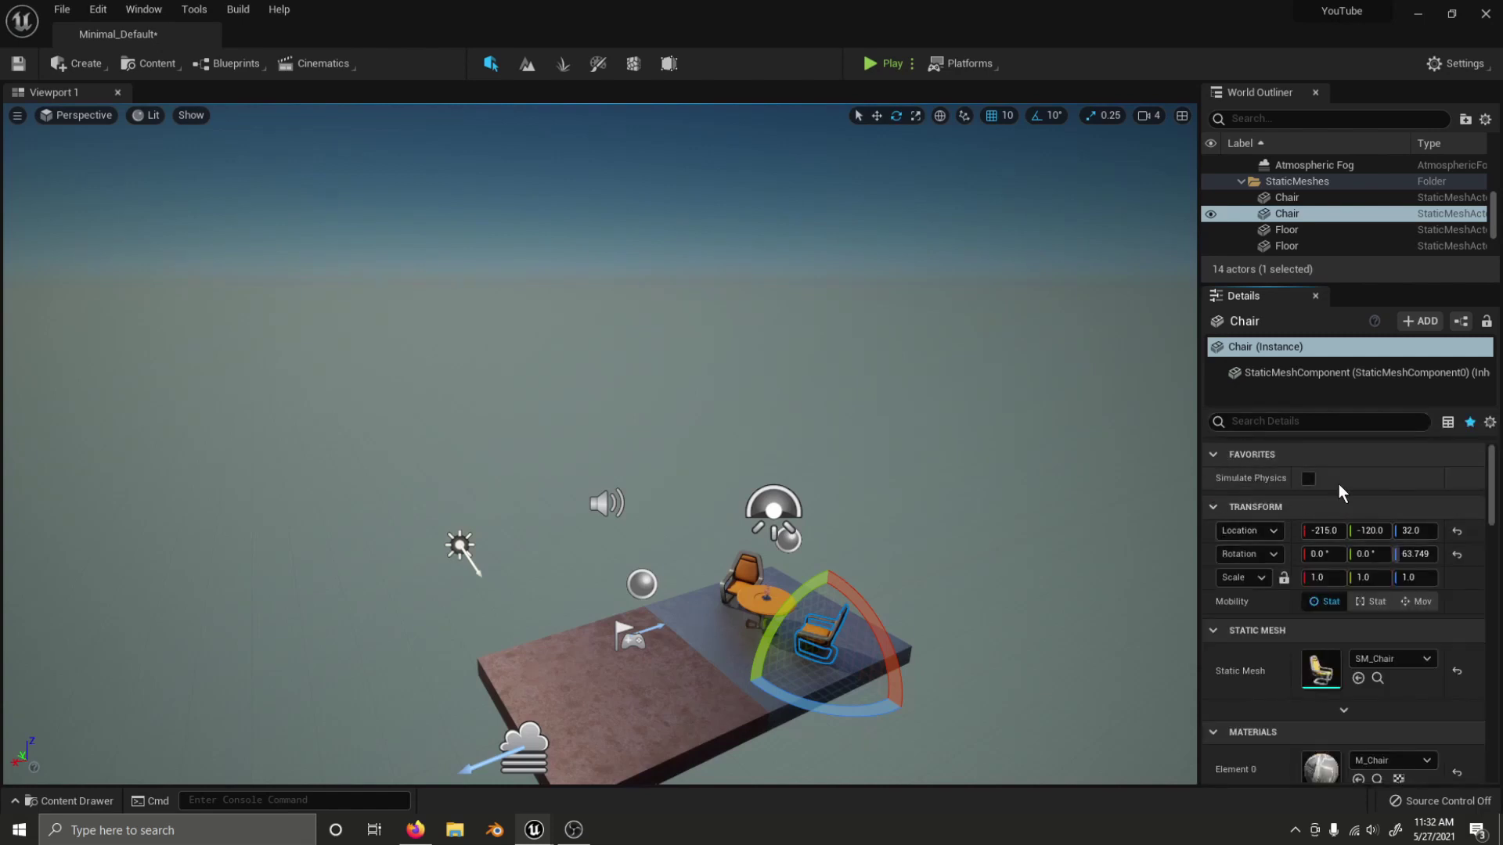
{"action": "right_click", "coordinate": [1452, 481]}
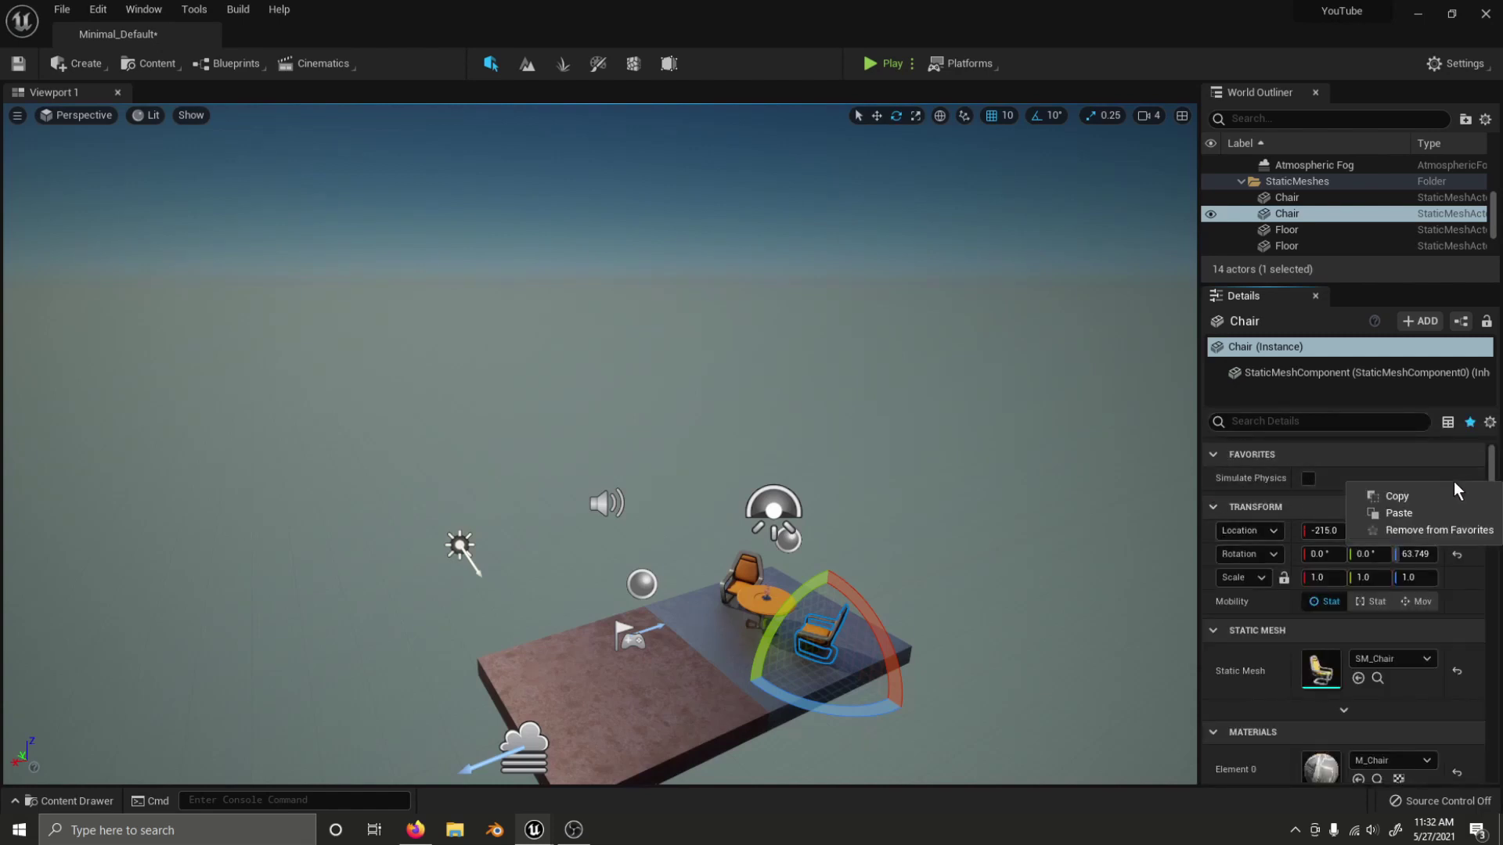
{"action": "left_click", "coordinate": [1383, 529]}
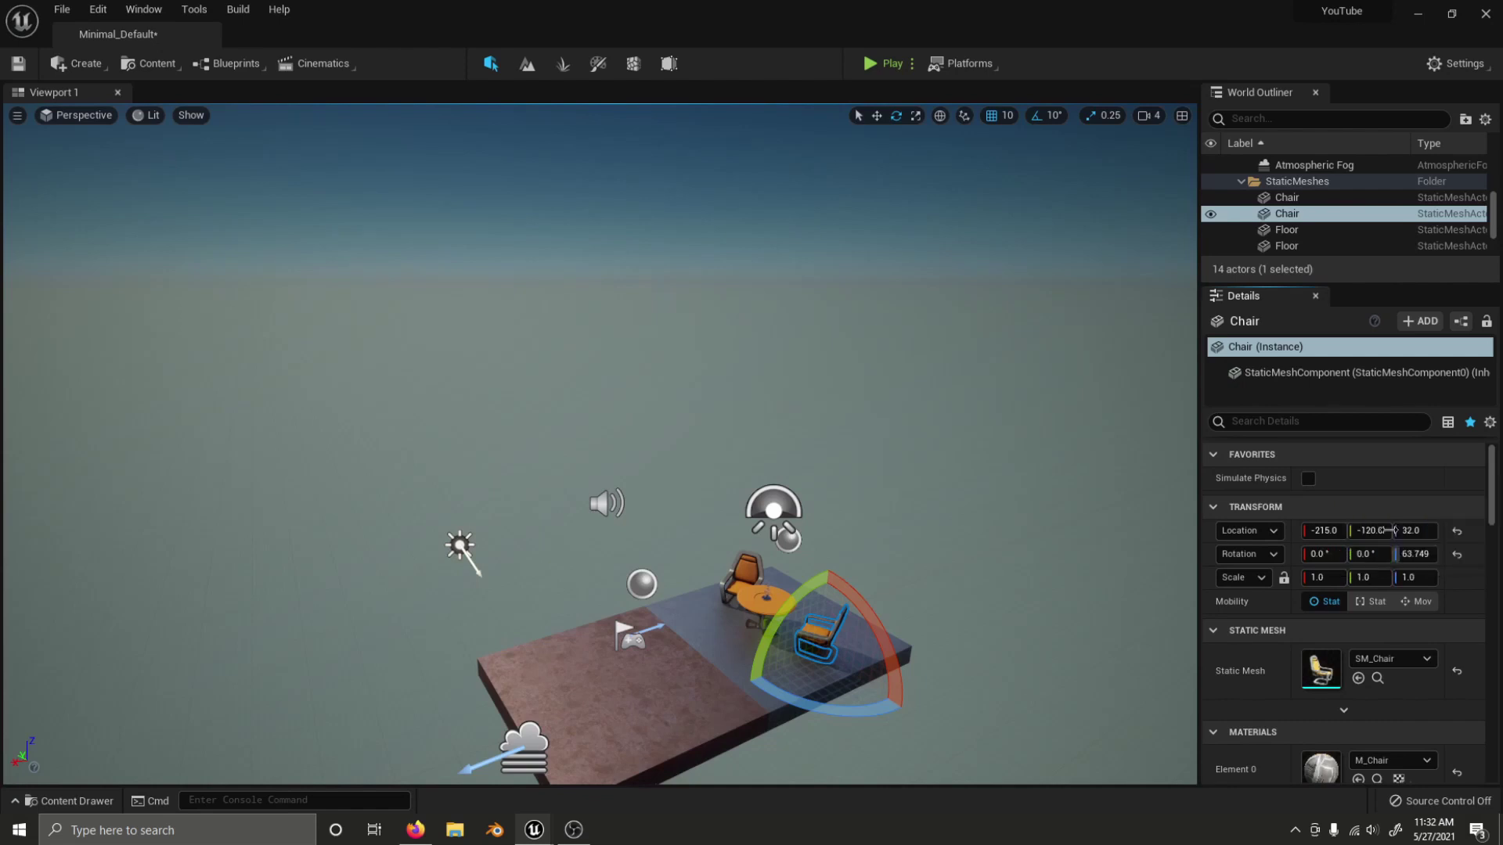
{"action": "left_click", "coordinate": [1470, 422]}
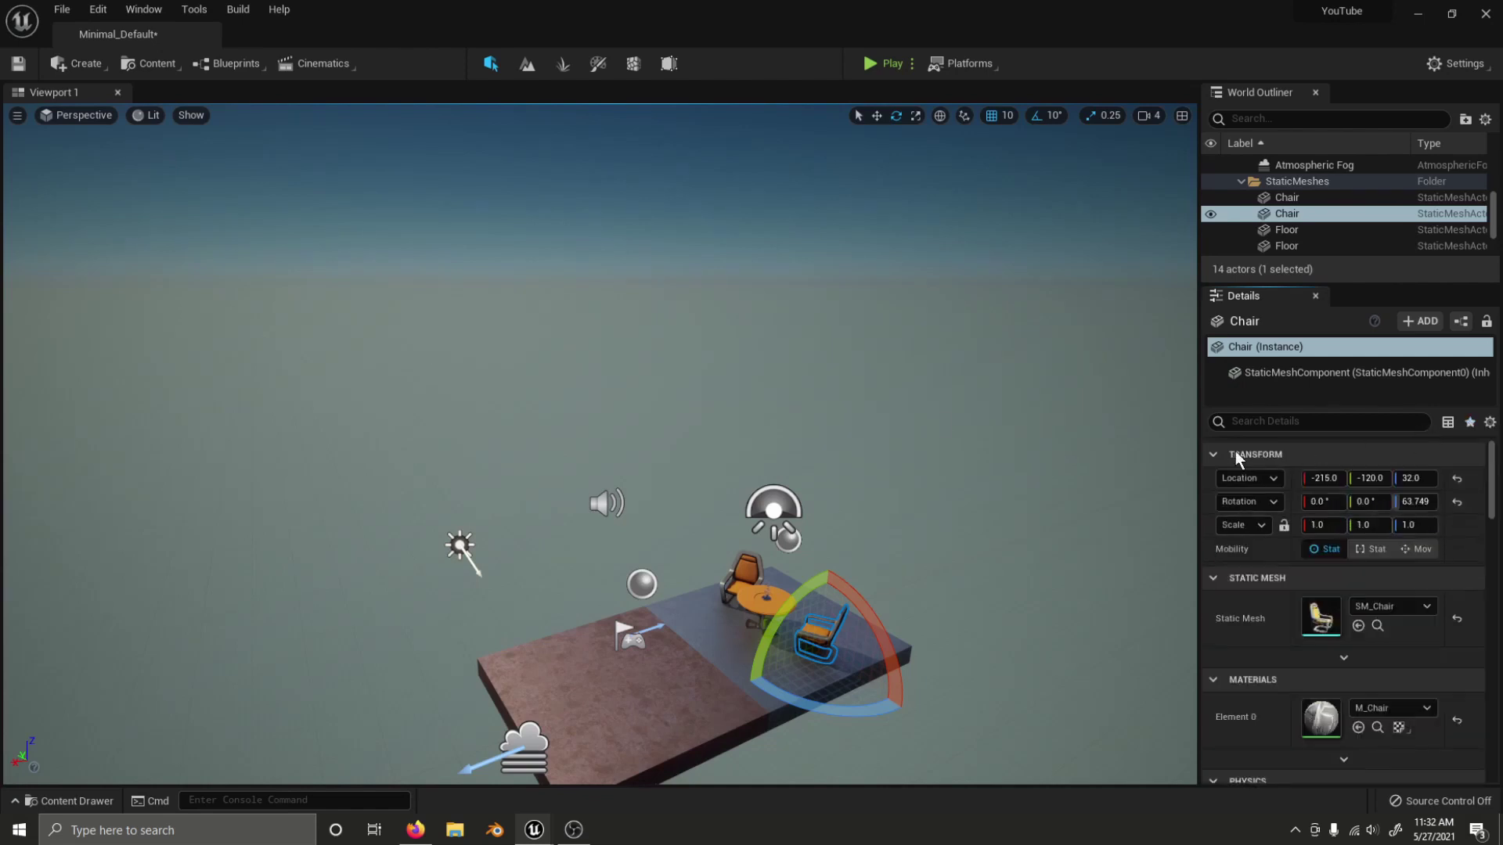
Step: Deselect the chair and open the Editor Preferences, moving their window partly off the viewport
{"action": "left_click", "coordinate": [937, 420]}
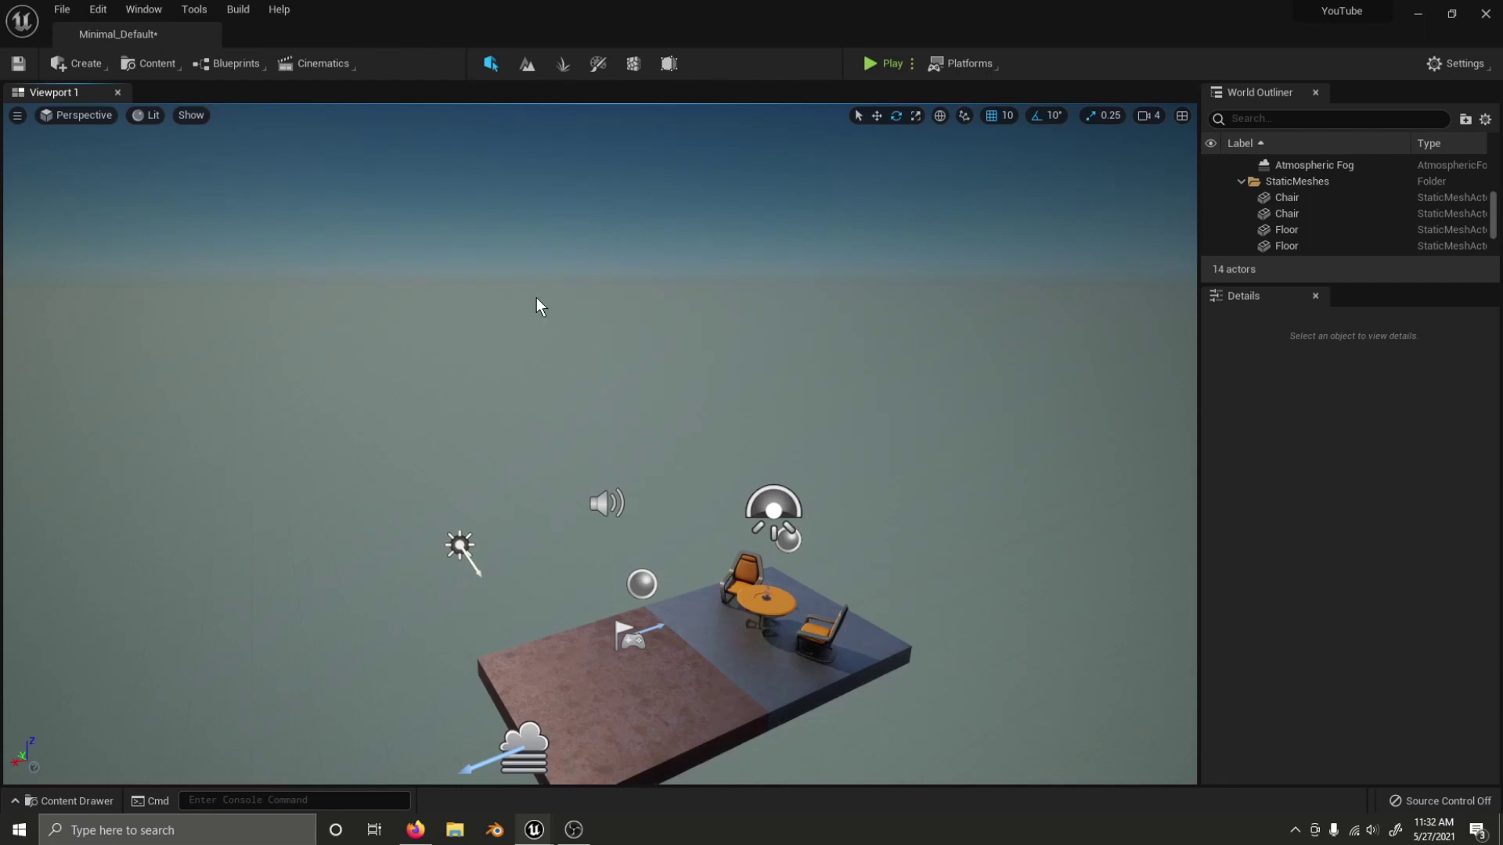
{"action": "left_click", "coordinate": [104, 14]}
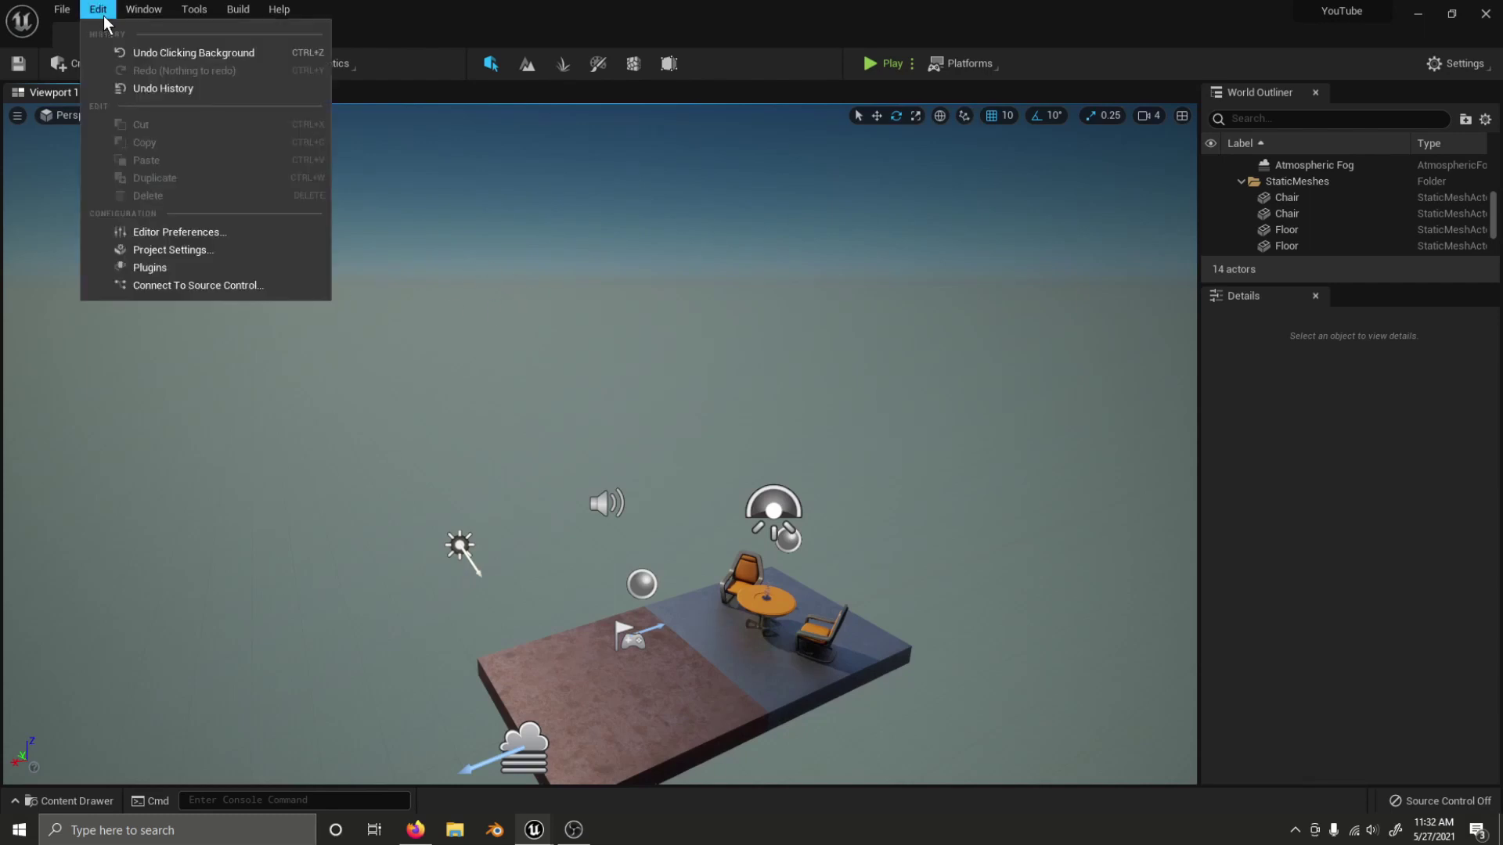
{"action": "left_click", "coordinate": [224, 238]}
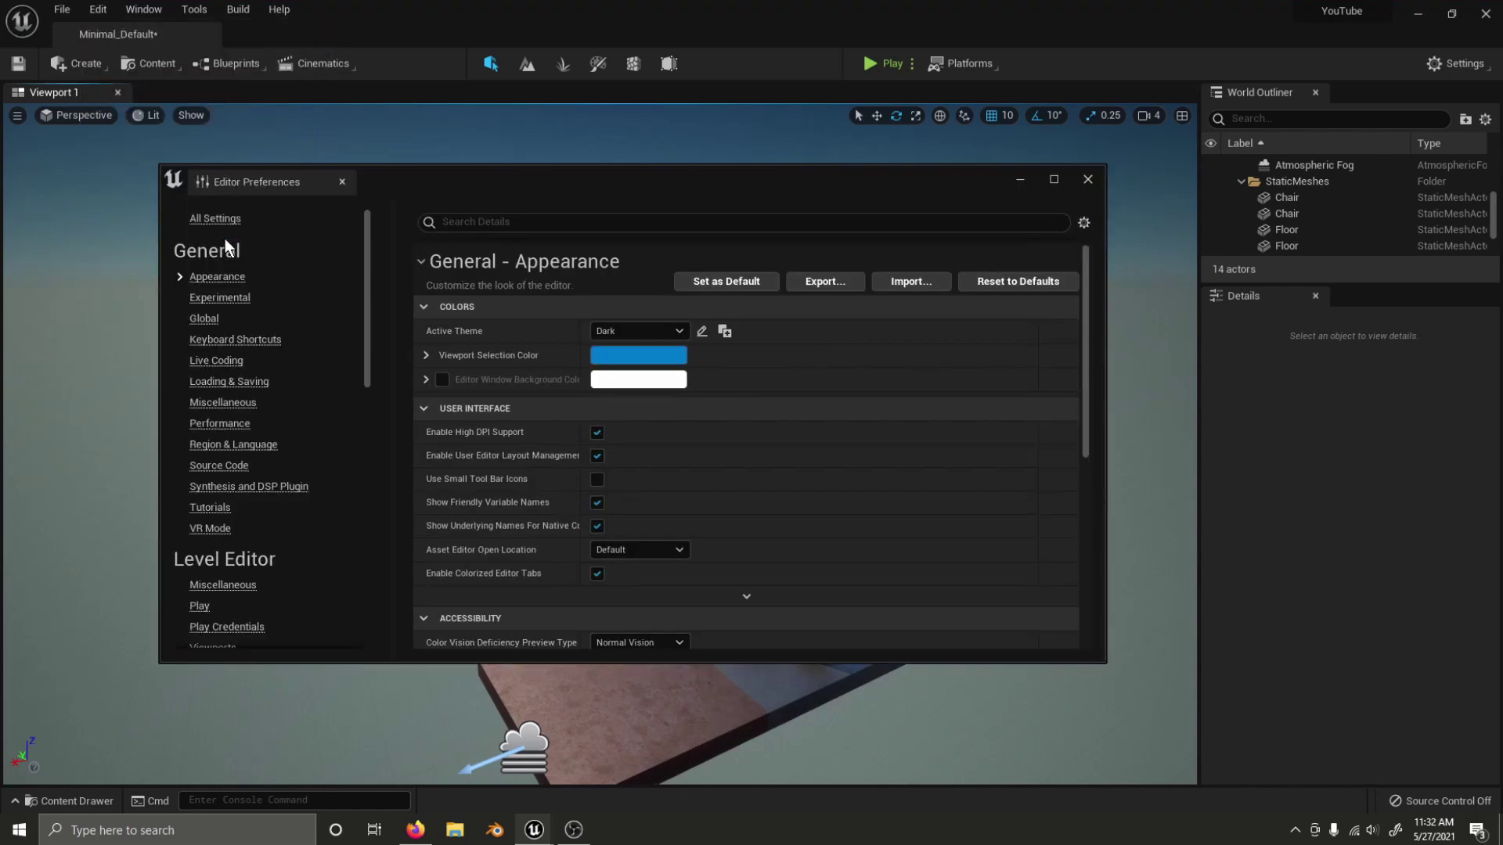
{"action": "left_click_drag", "start_coordinate": [593, 185], "coordinate": [1097, 175]}
Step: Try a pale lavender Viewport Selection Color in the Appearance preferences and discard the change
{"action": "left_click", "coordinate": [1117, 341]}
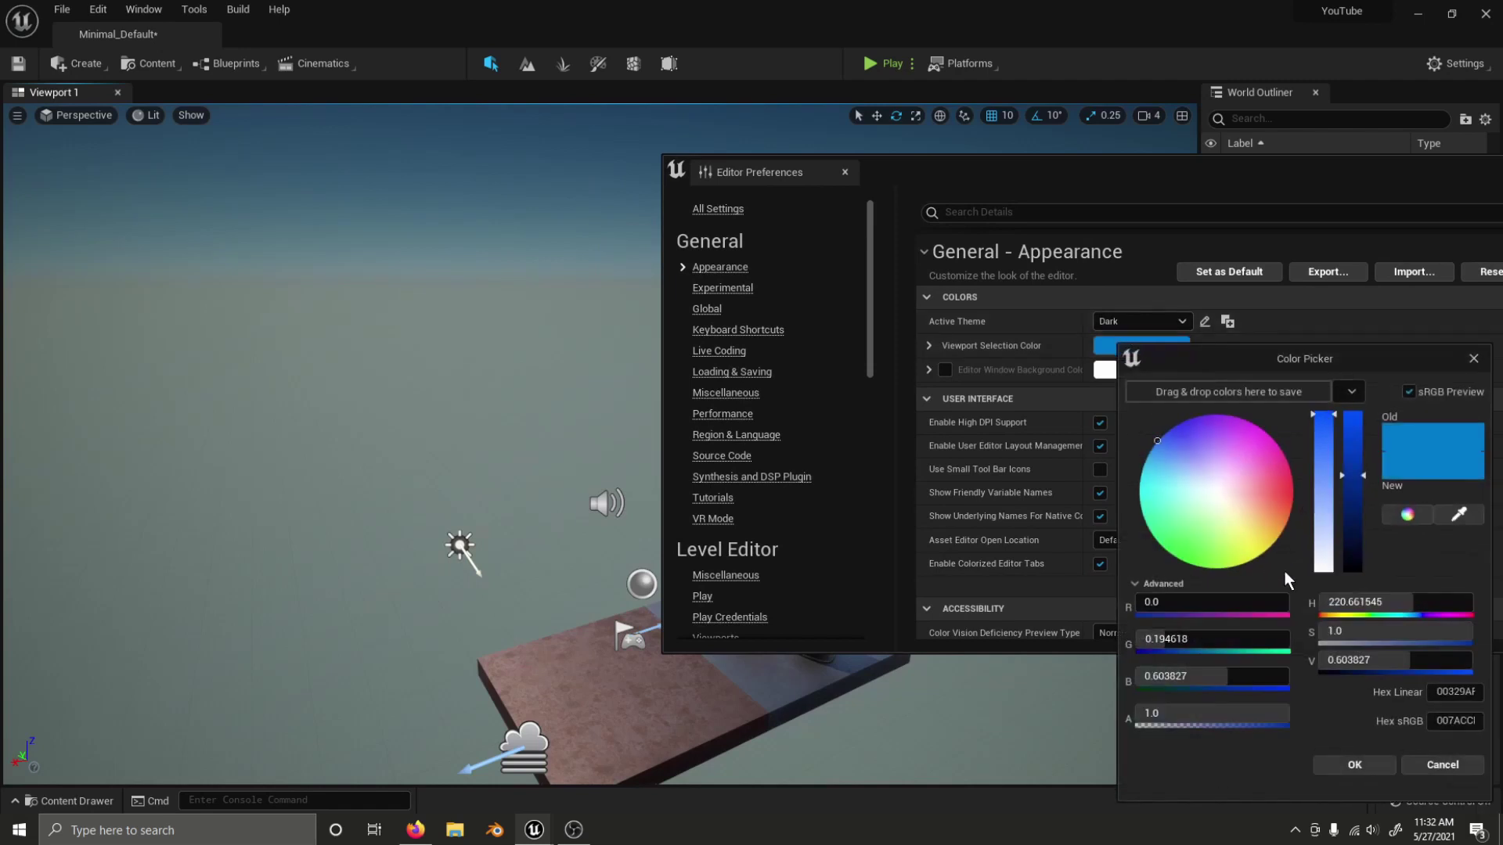
{"action": "mouse_move", "coordinate": [1215, 500]}
{"action": "left_mouse_down"}
{"action": "mouse_move", "coordinate": [1178, 493]}
{"action": "mouse_move", "coordinate": [1215, 476]}
{"action": "left_mouse_up"}
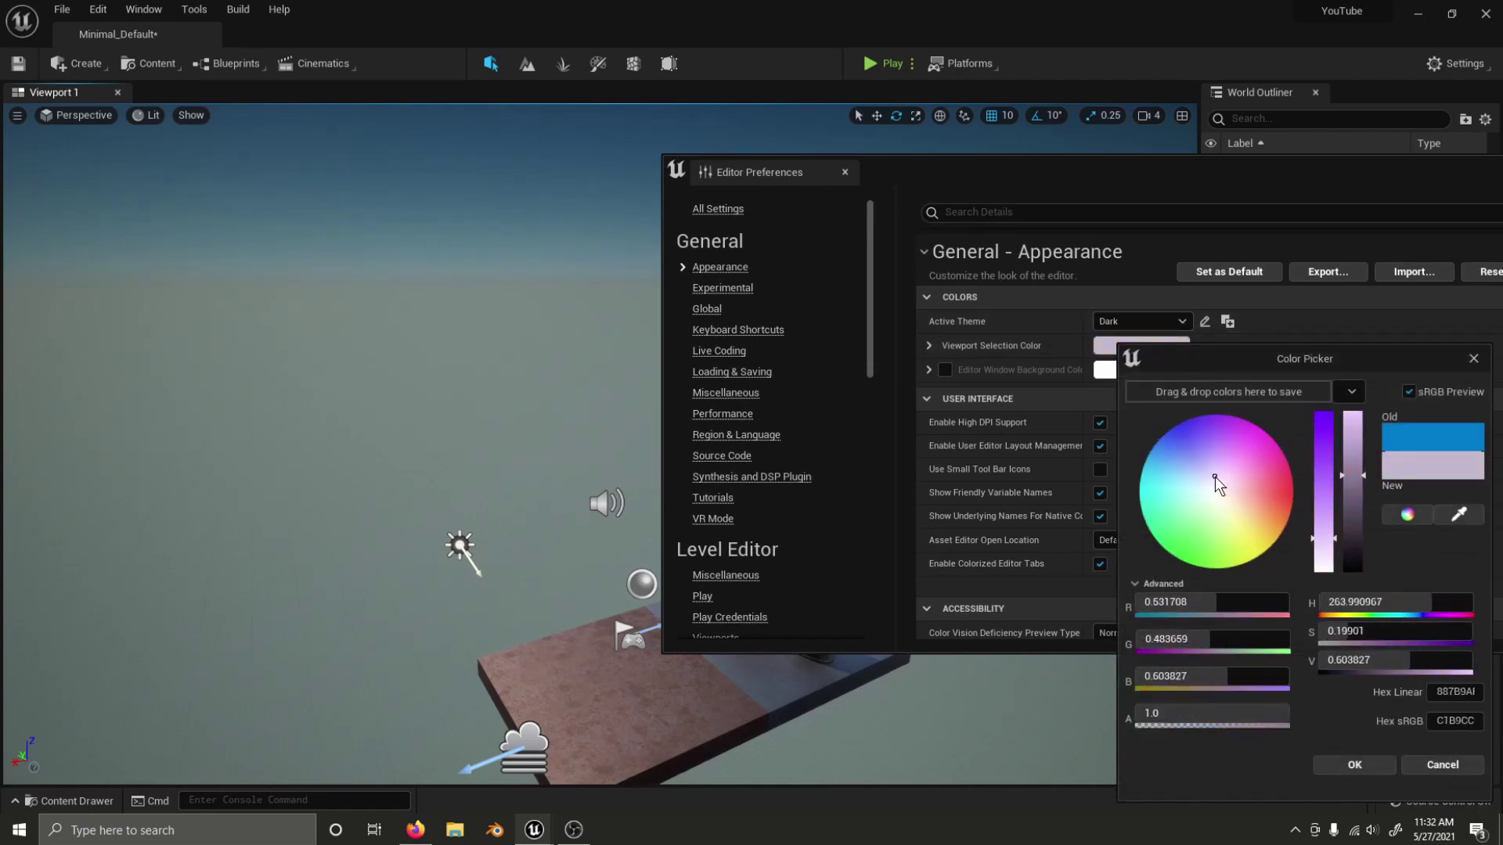
{"action": "left_click", "coordinate": [1433, 761]}
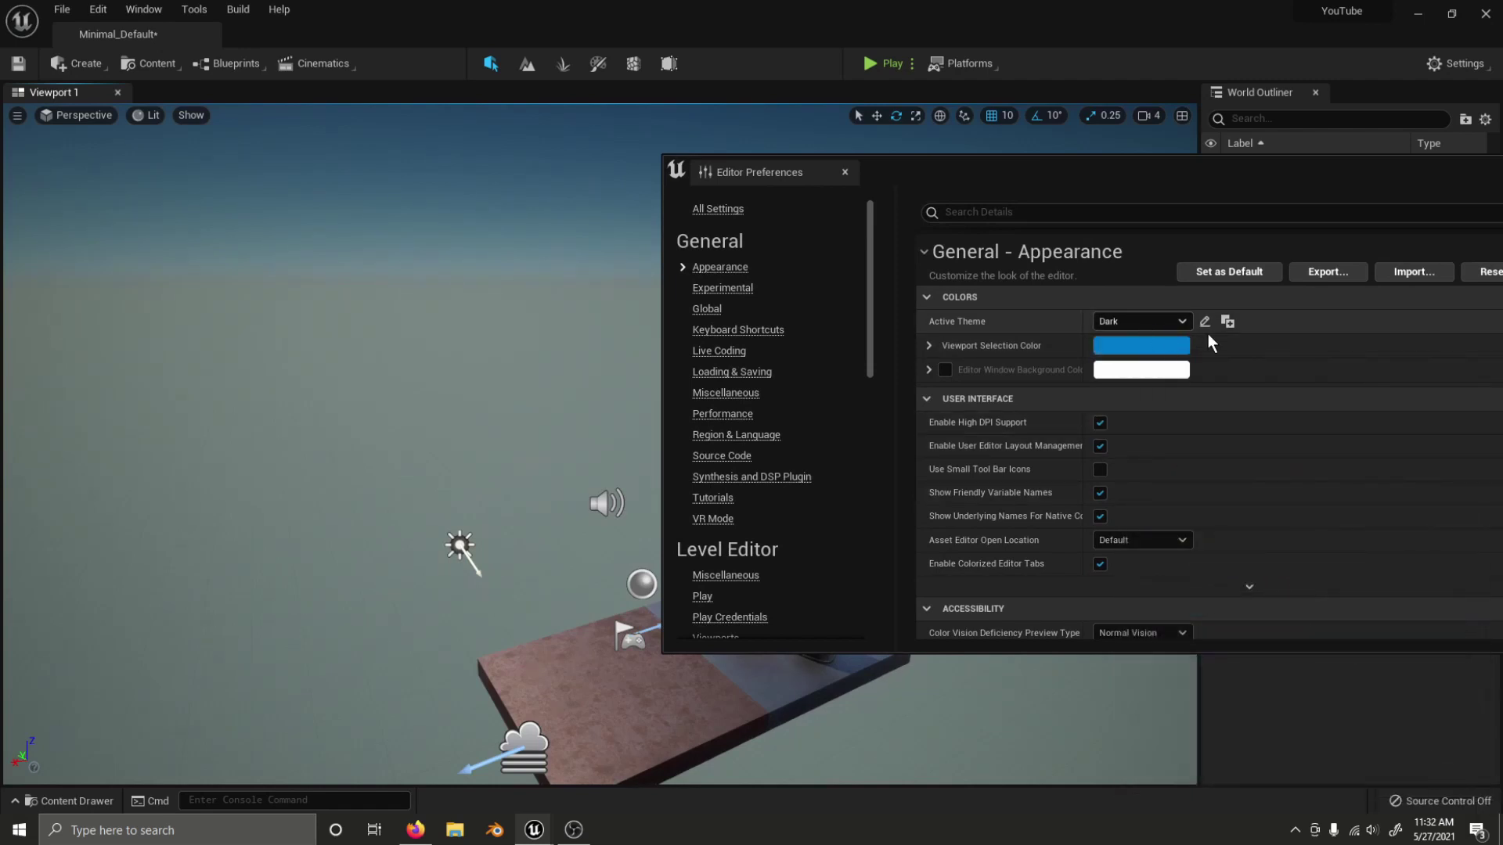
Step: Switch the editor's active theme to VS and bring the whole preferences window back into view
{"action": "left_click", "coordinate": [1168, 321]}
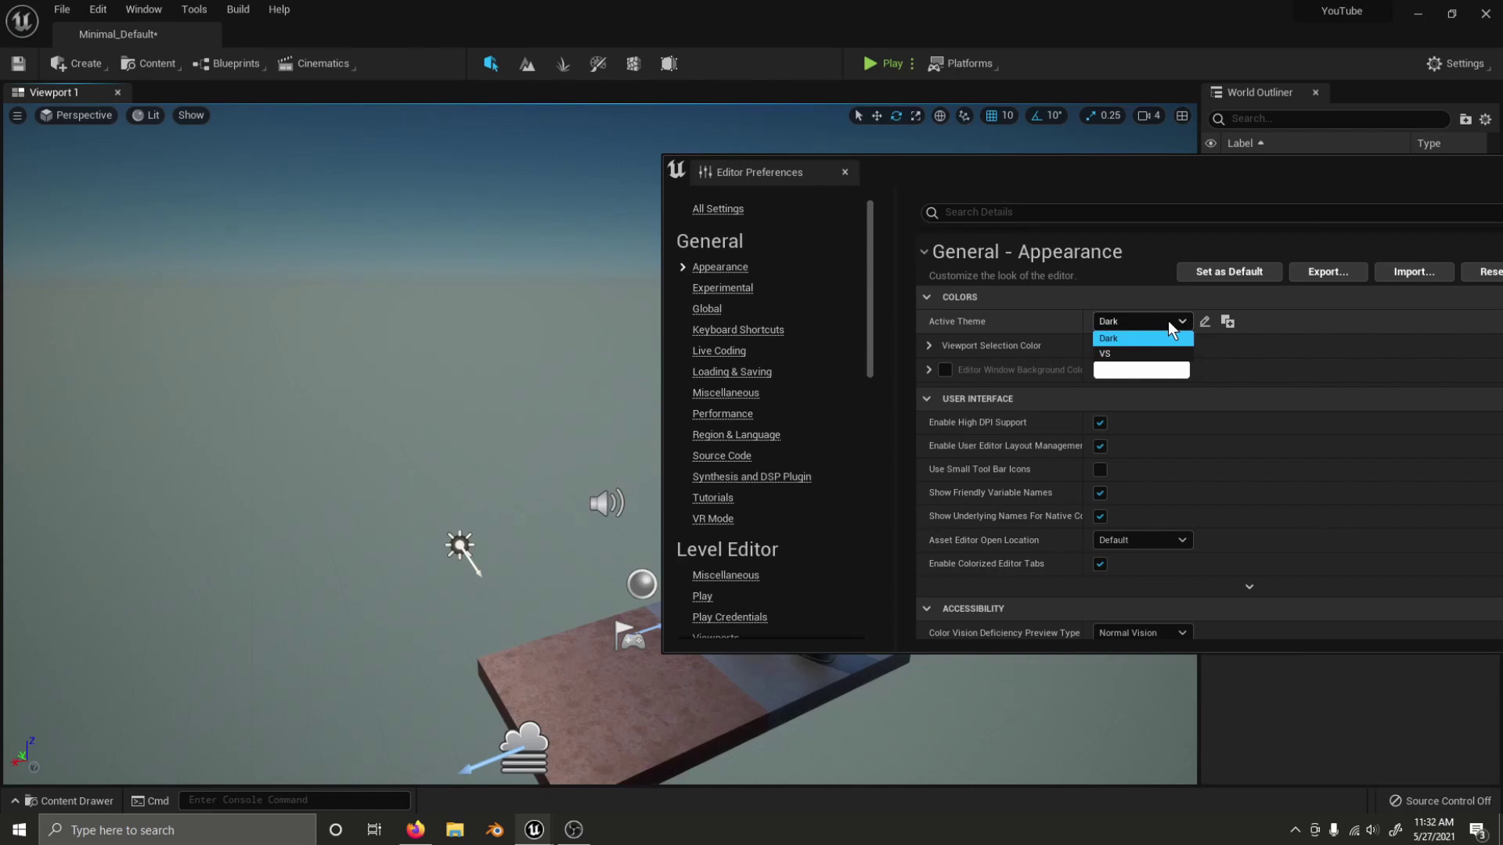
{"action": "left_click", "coordinate": [1167, 321]}
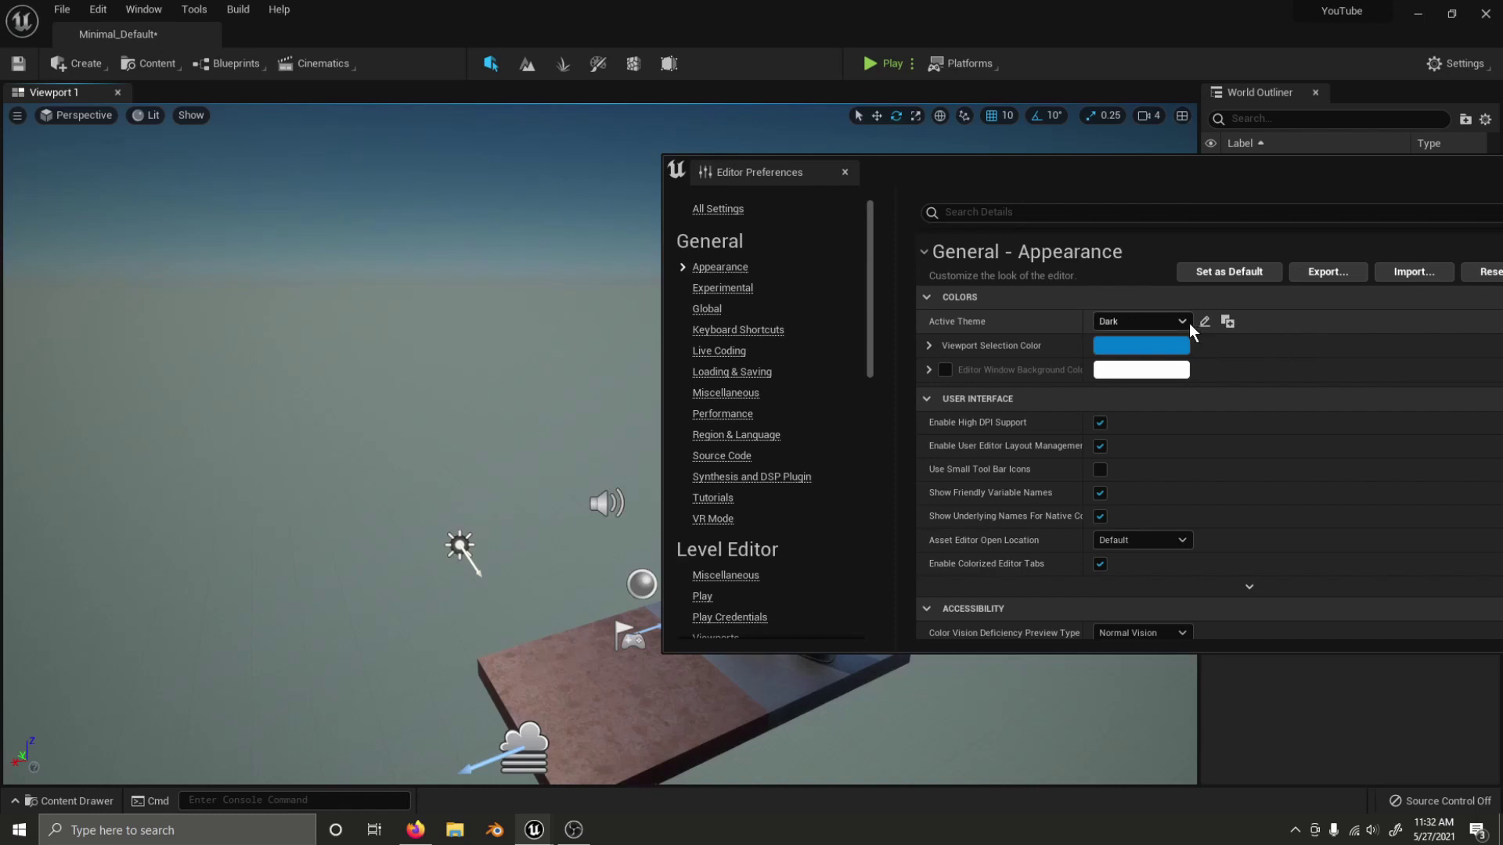
{"action": "left_click", "coordinate": [1190, 323]}
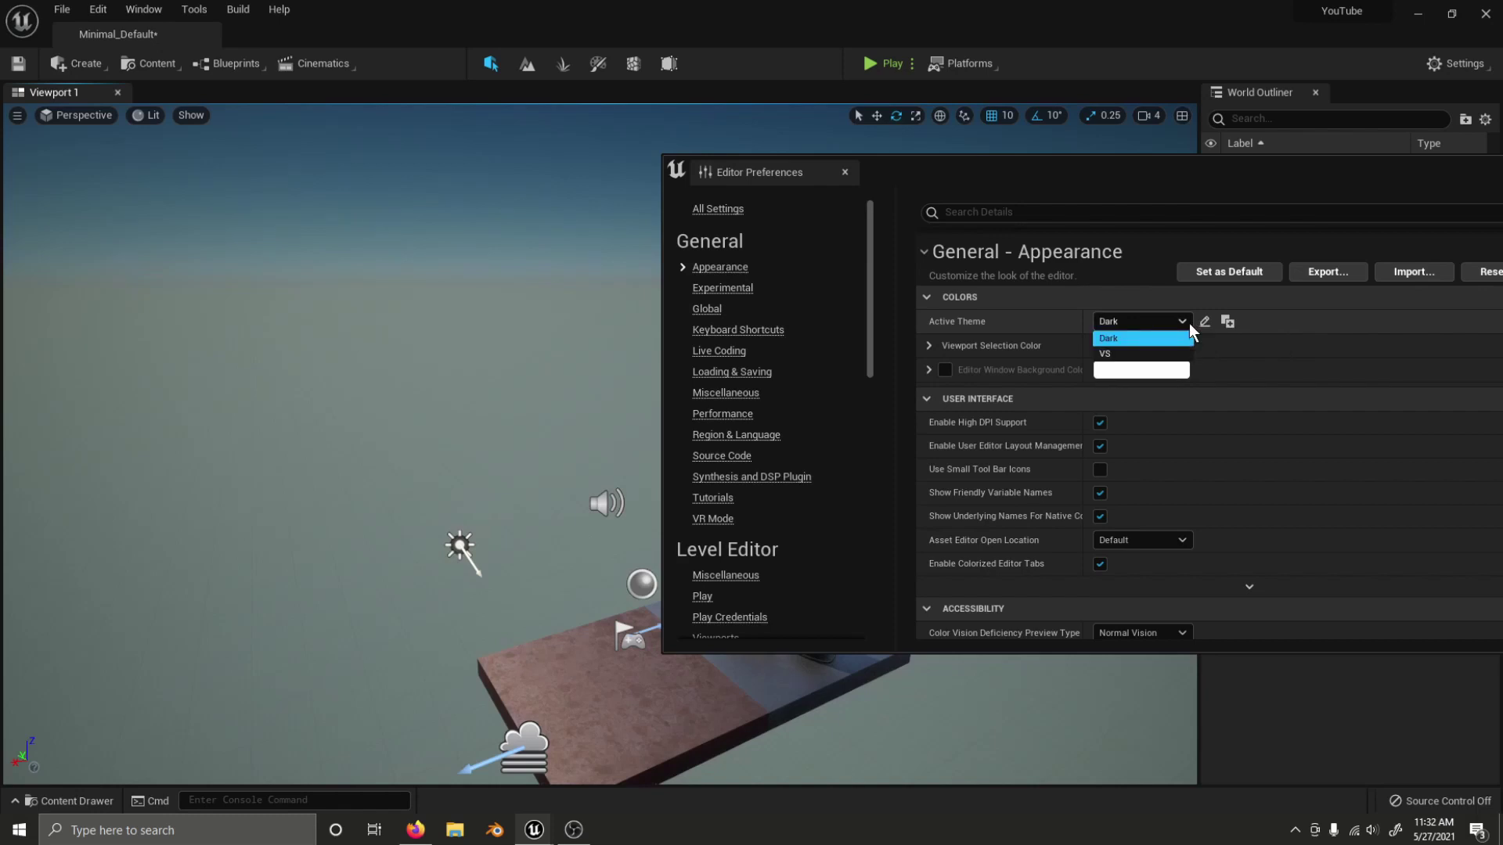
{"action": "left_click", "coordinate": [1138, 353]}
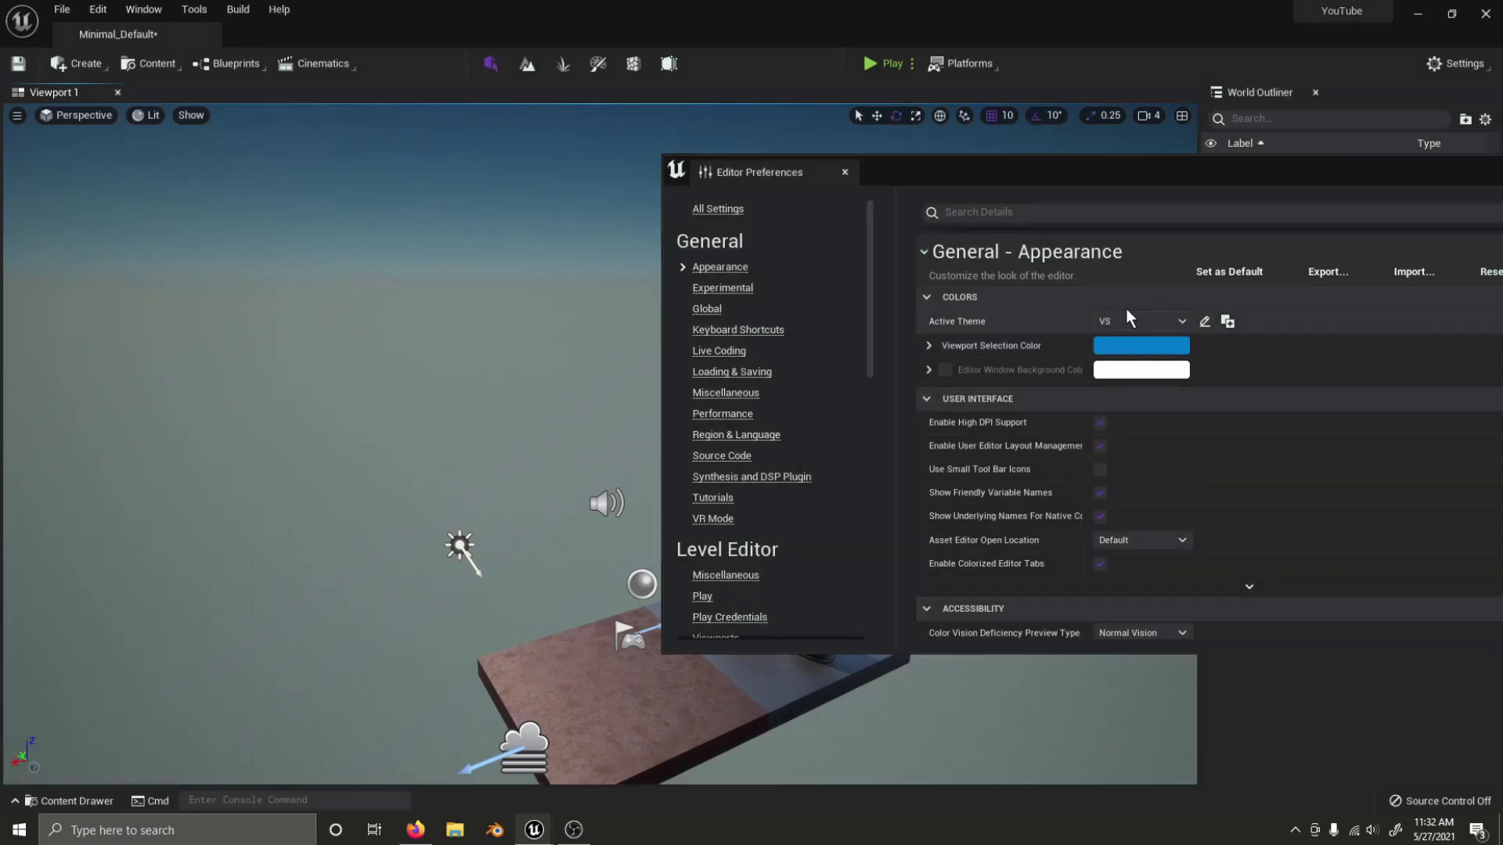
{"action": "left_click_drag", "start_coordinate": [960, 173], "coordinate": [657, 177]}
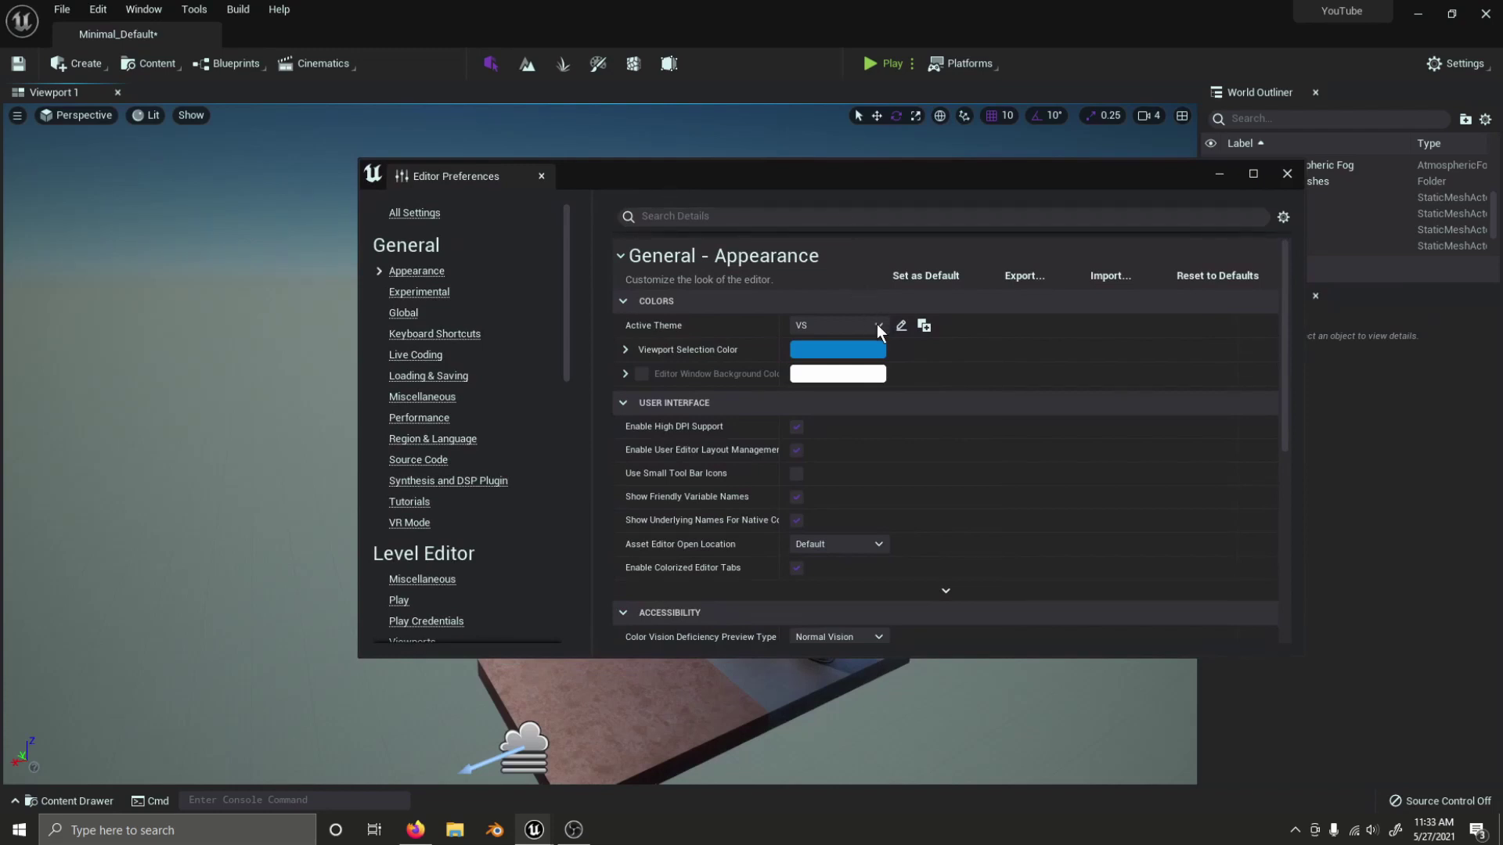
Step: Try a bright magenta-pink Header color in the VS theme's Theme Editor and discard the theme edits
{"action": "left_click", "coordinate": [902, 327]}
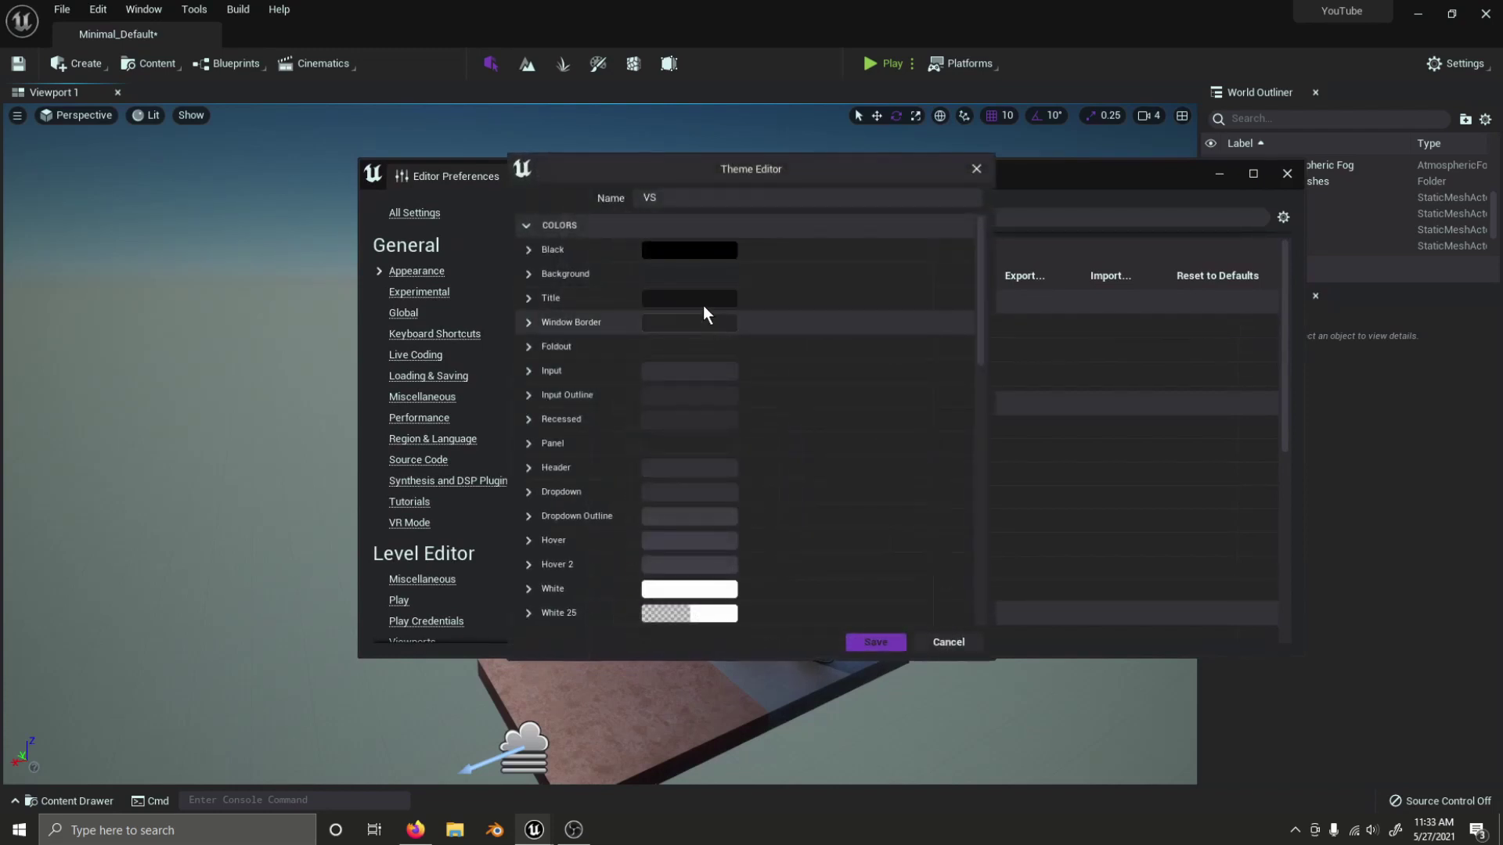
{"action": "scroll", "coordinate": [695, 297], "scroll_direction": "down", "scroll_amount": 3}
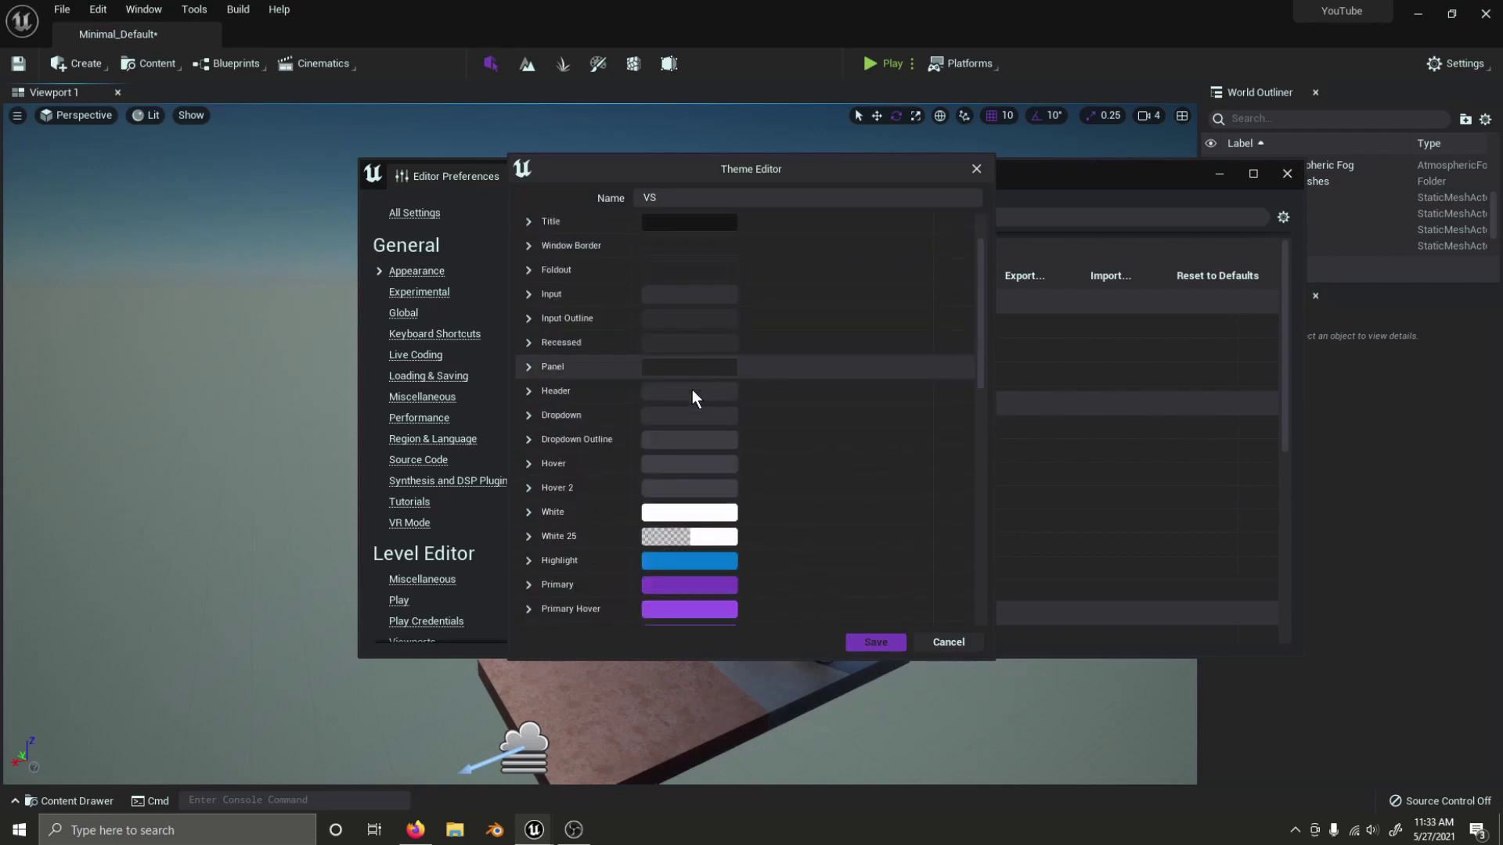
{"action": "left_click", "coordinate": [673, 397]}
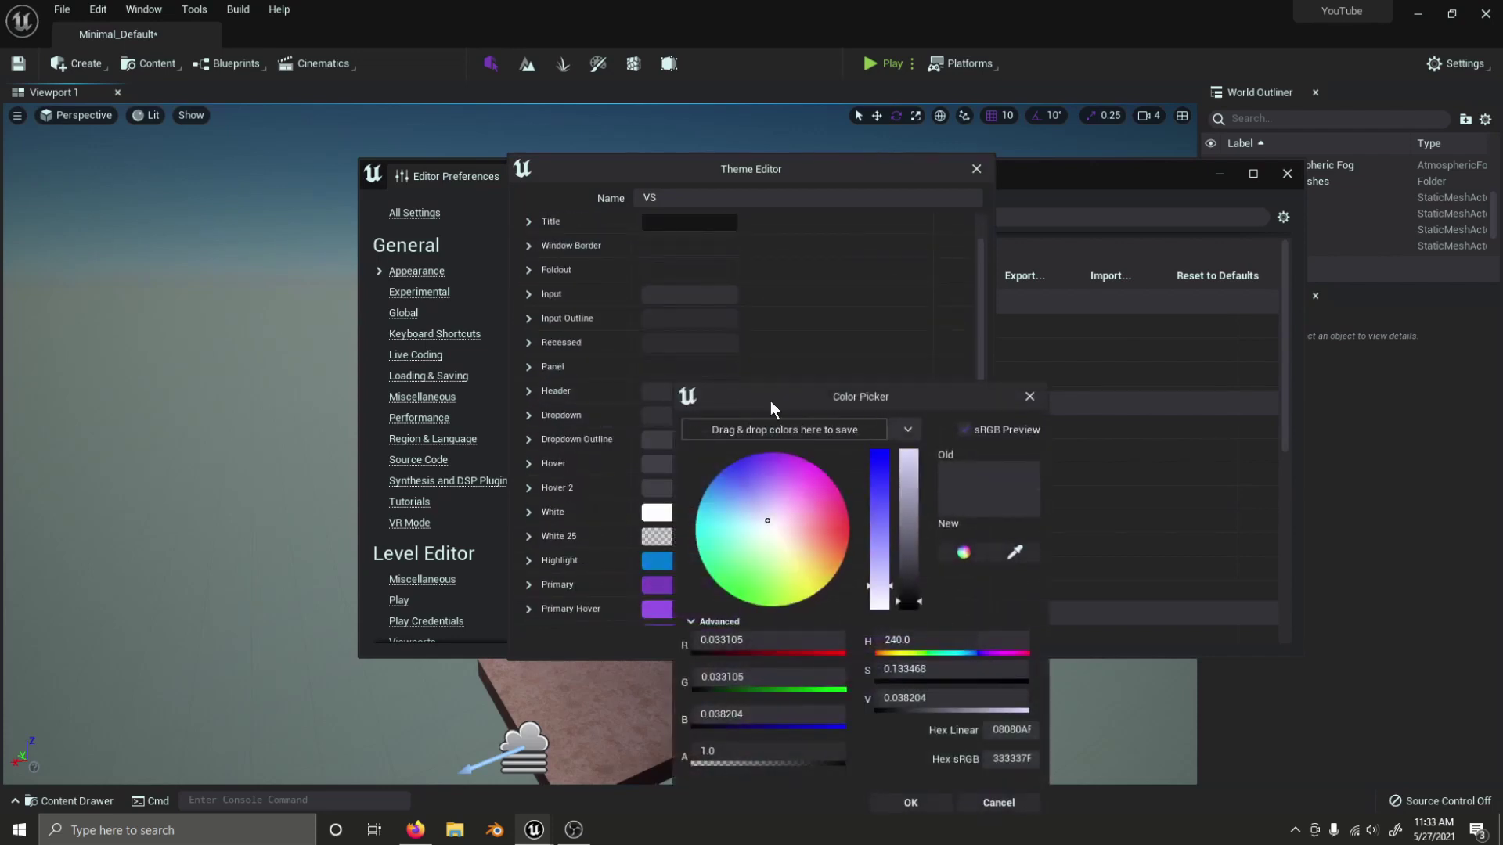
{"action": "left_click_drag", "start_coordinate": [770, 401], "coordinate": [785, 189]}
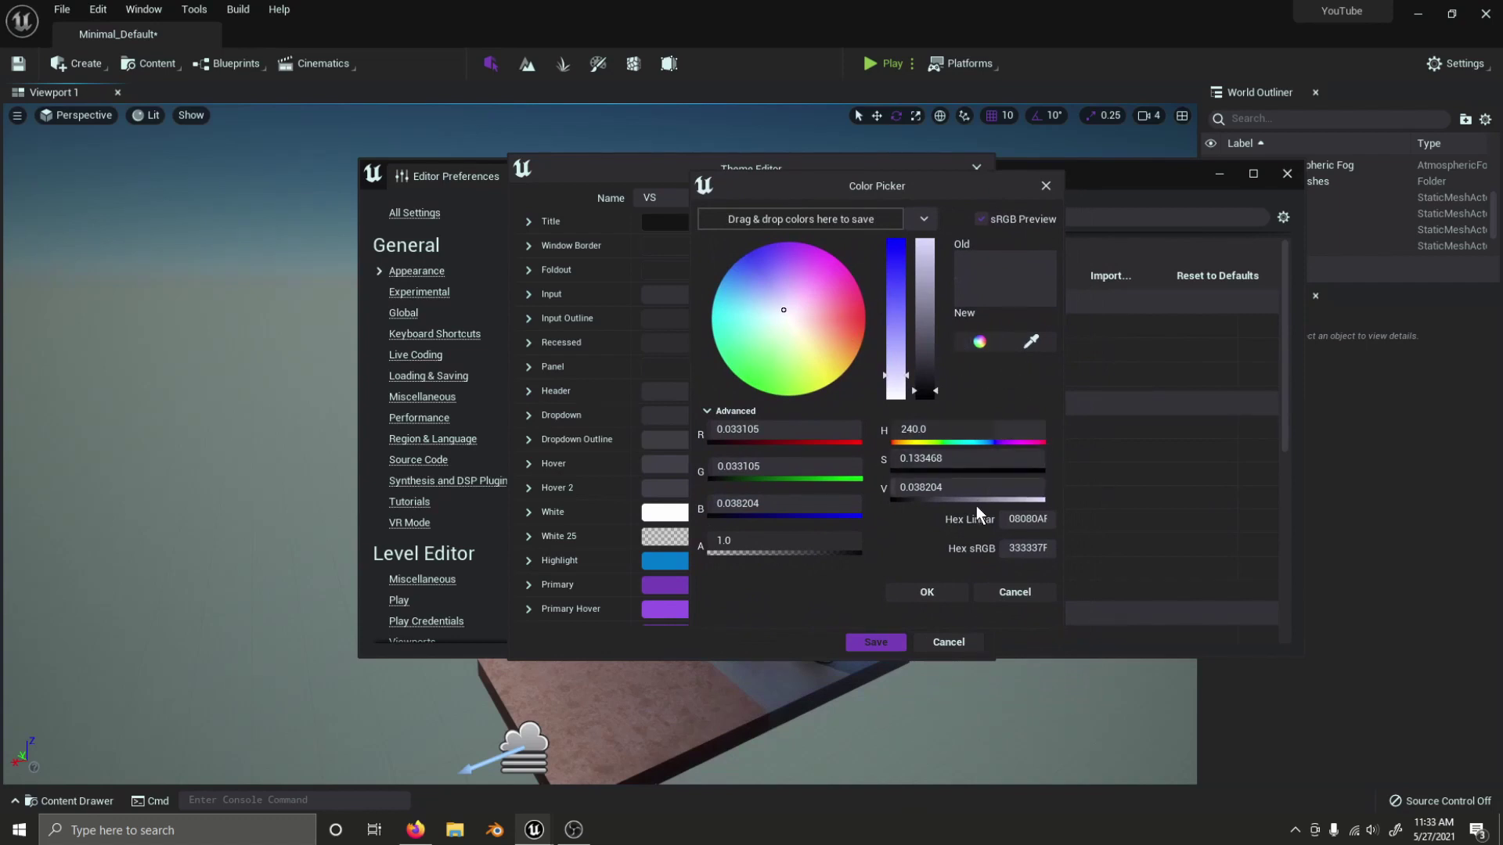
{"action": "left_click", "coordinate": [1025, 344]}
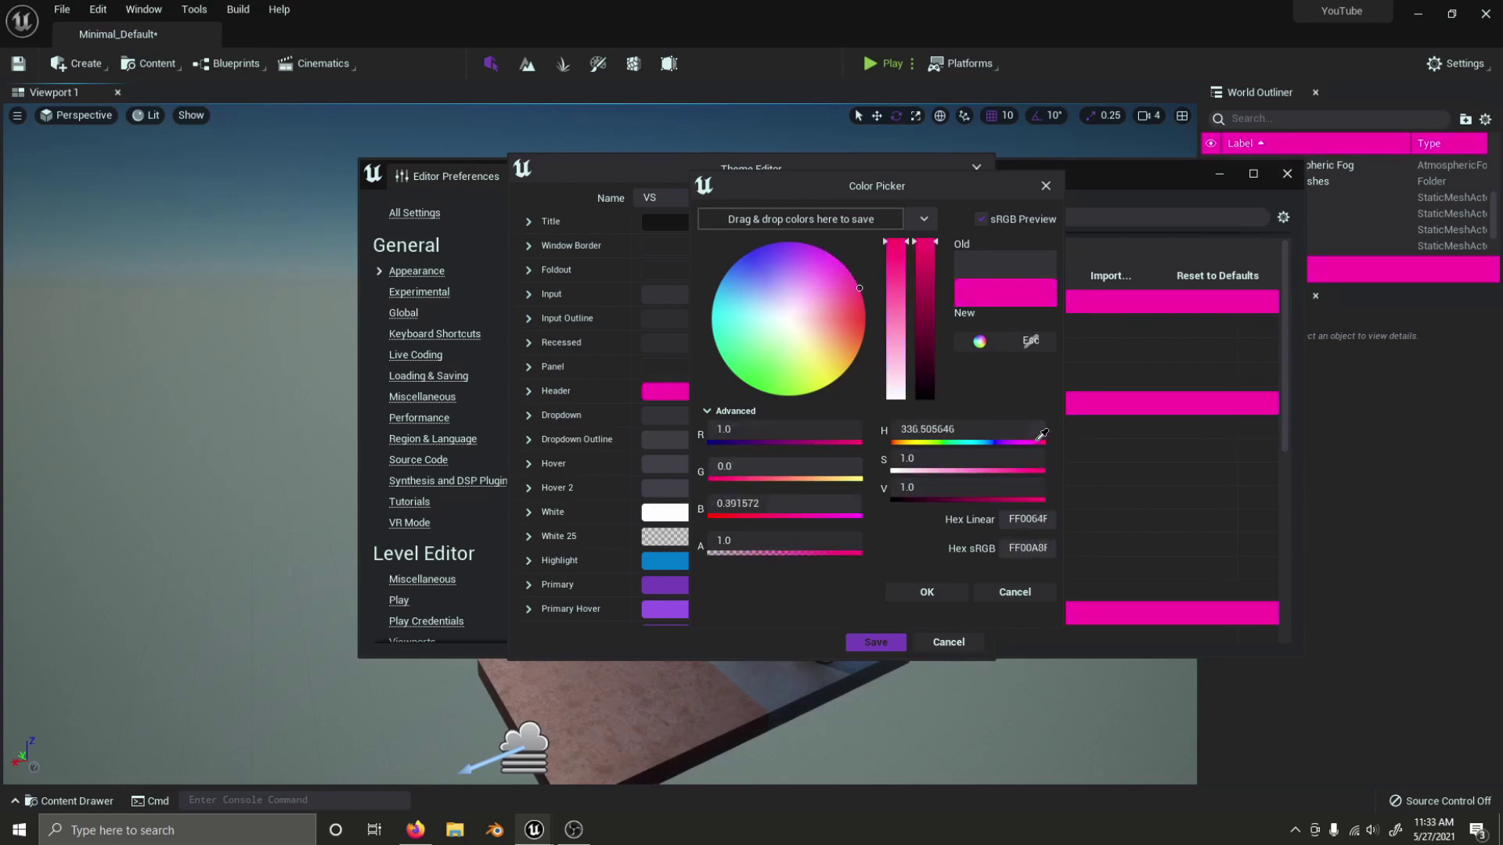
{"action": "left_click", "coordinate": [1039, 443]}
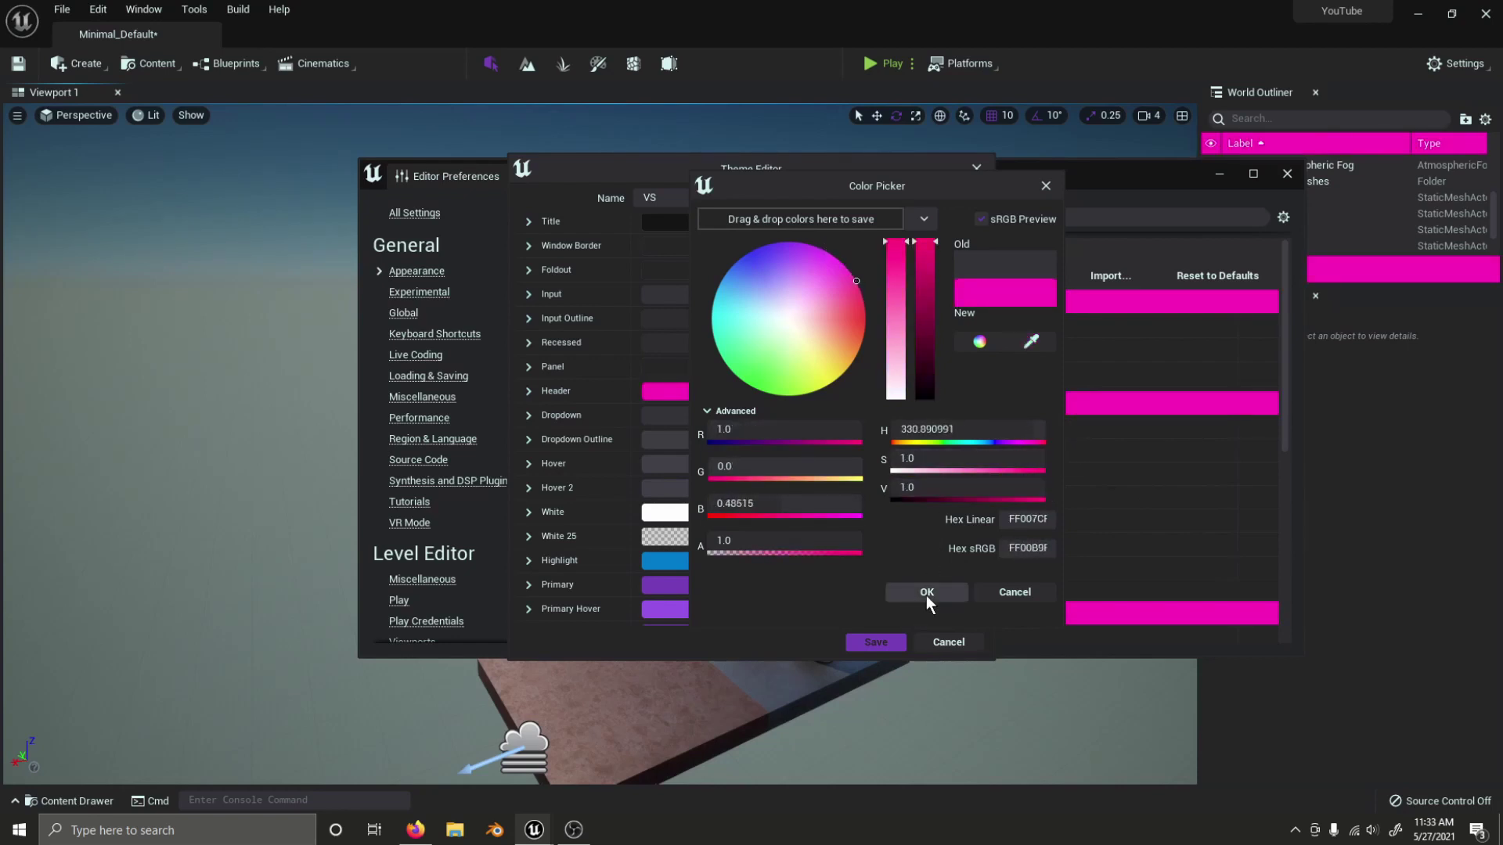
{"action": "left_click", "coordinate": [927, 593]}
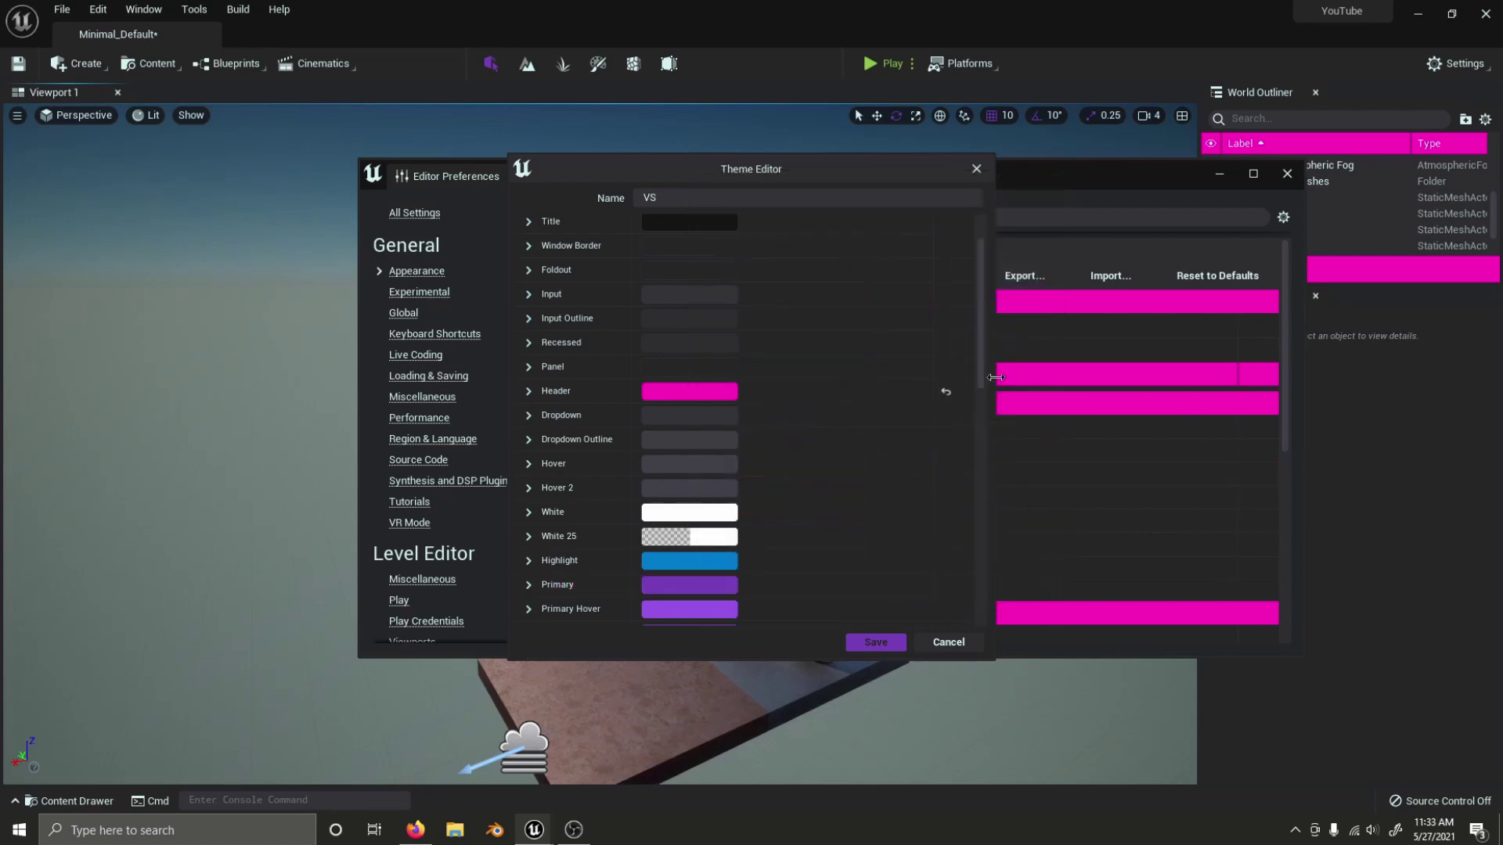
{"action": "left_click", "coordinate": [953, 650]}
Step: Set the active theme back to Dark and close the Editor Preferences
{"action": "left_click", "coordinate": [829, 326]}
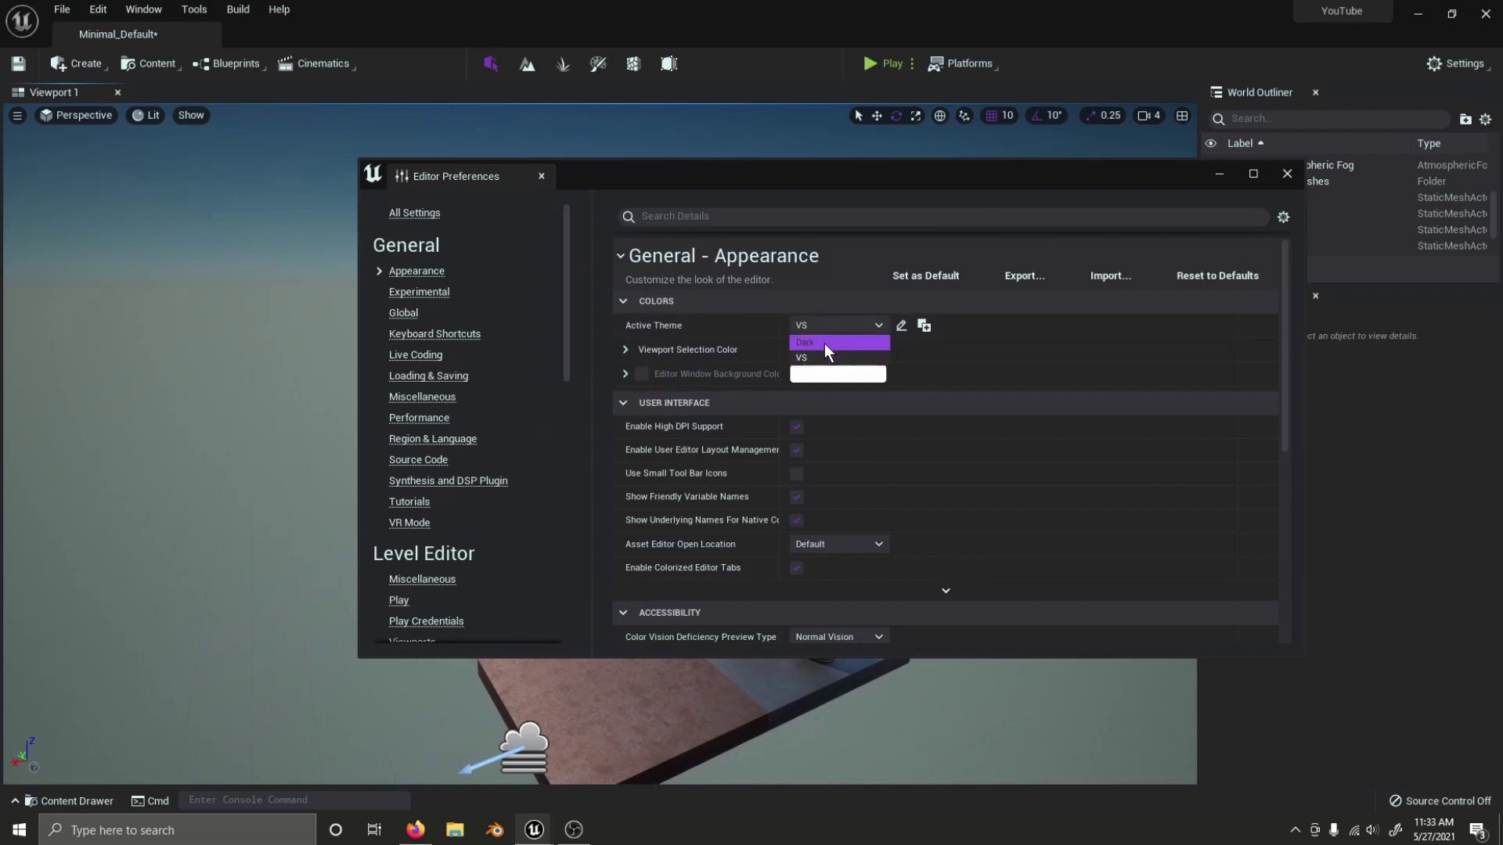
{"action": "left_click", "coordinate": [814, 343]}
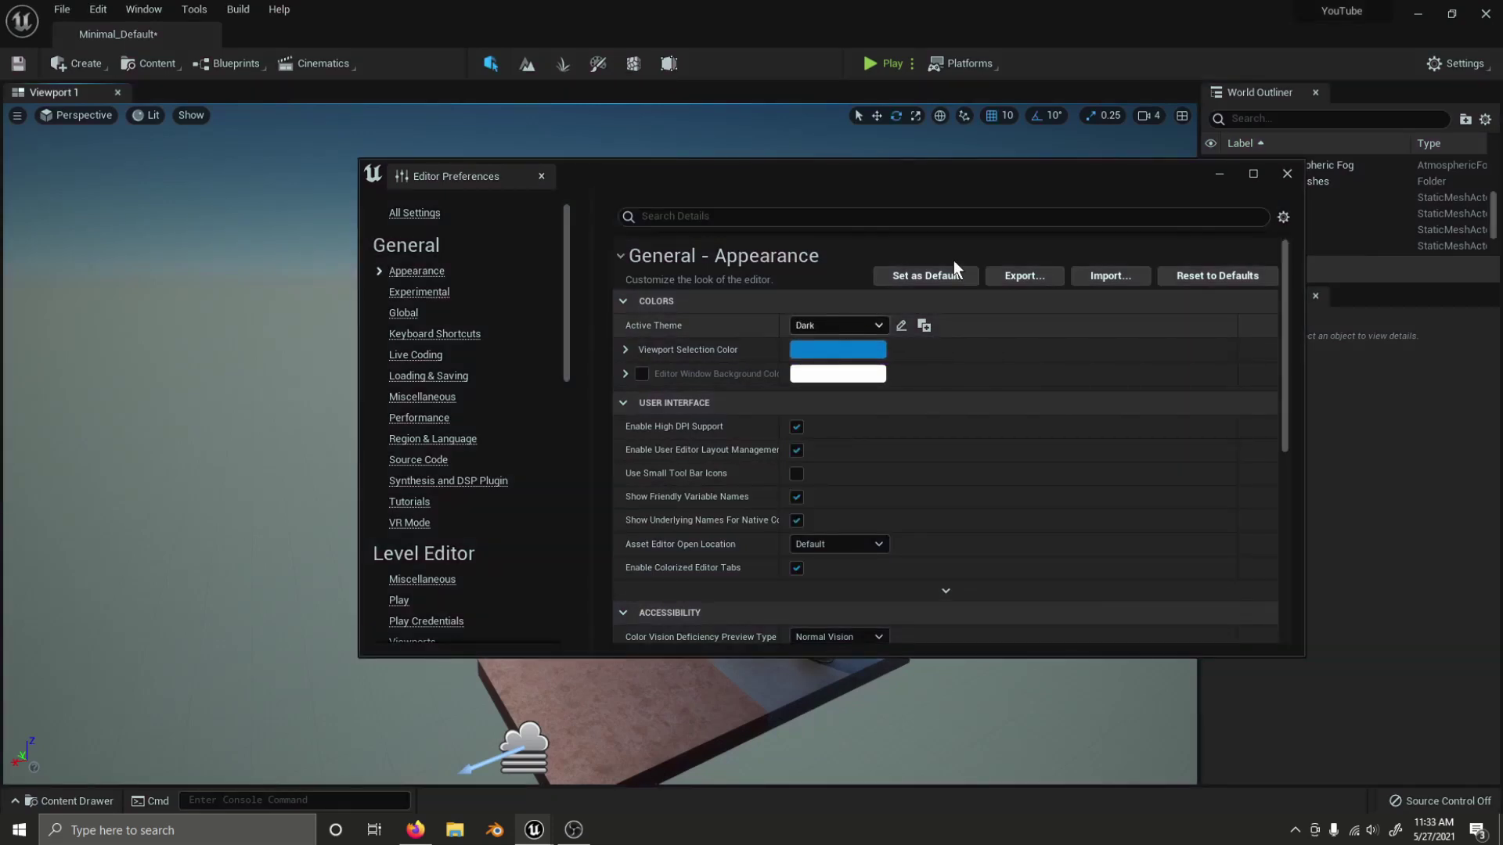
{"action": "left_click", "coordinate": [1286, 176]}
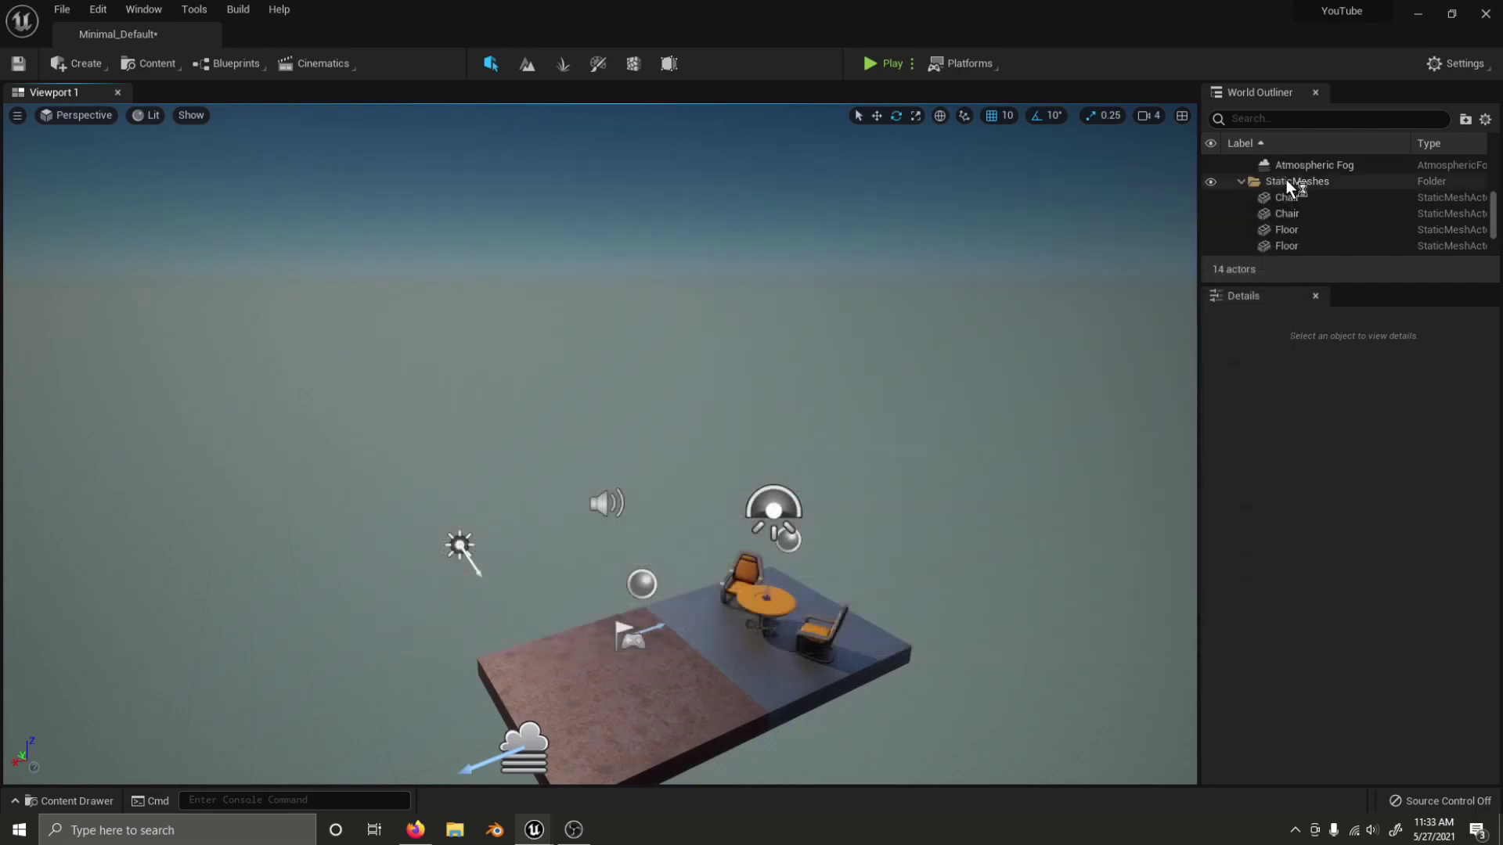